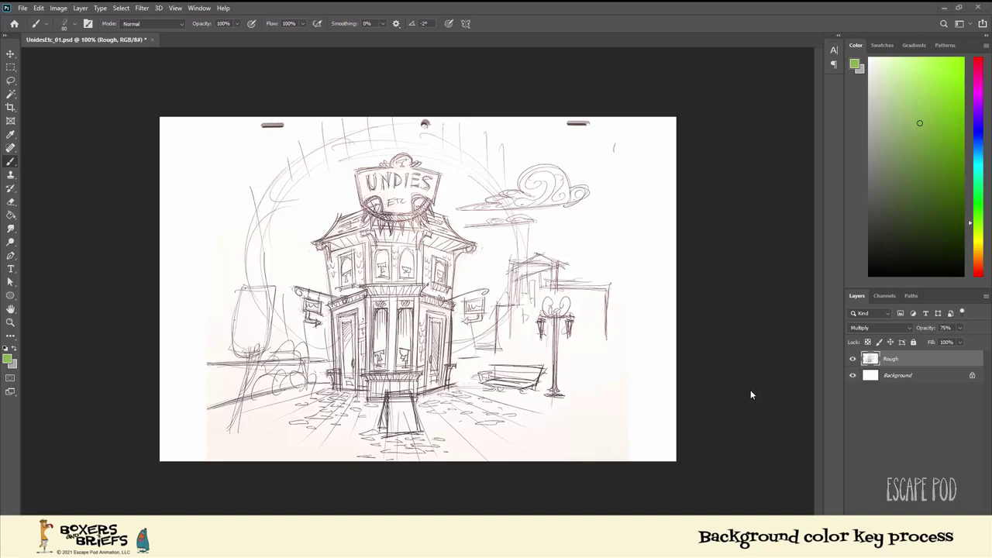
Convert the locked background into a regular layer and fill it with the current green foreground color
{"action": "double_click", "coordinate": [895, 375]}
{"action": "key", "text": "Return"}
{"action": "left_click", "coordinate": [11, 216]}
{"action": "left_click", "coordinate": [418, 318]}
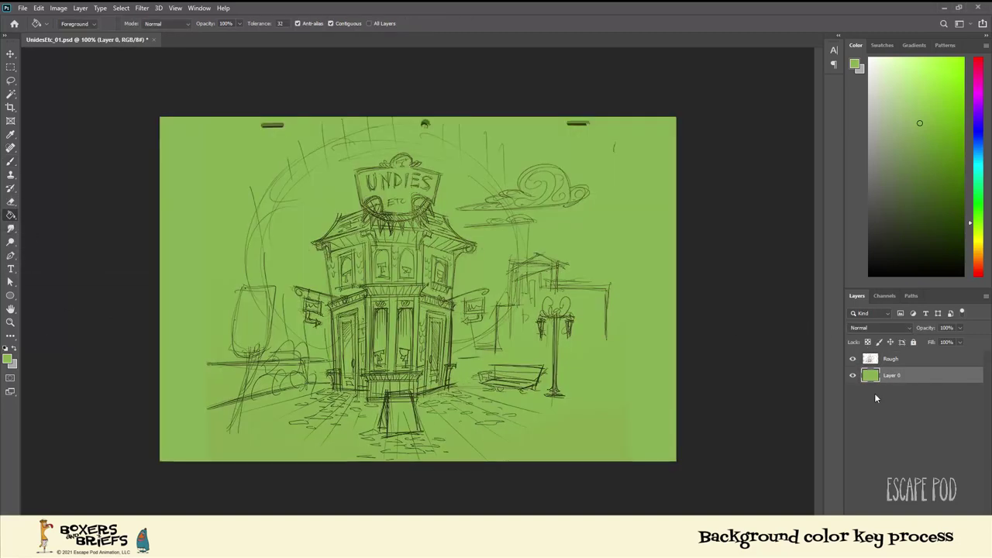
Add a layer below the rough sketch and fill a large circular selection behind the building with bright cyan
{"action": "left_click", "coordinate": [952, 532]}
{"action": "key", "text": "ctrl+plus"}
{"action": "key", "text": "ctrl+minus"}
{"action": "left_click", "coordinate": [11, 81]}
{"action": "left_click", "coordinate": [11, 68]}
{"action": "left_click", "coordinate": [58, 77]}
{"action": "left_click_drag", "start_coordinate": [259, 147], "coordinate": [530, 382]}
{"action": "left_click", "coordinate": [11, 215]}
{"action": "left_click", "coordinate": [979, 169]}
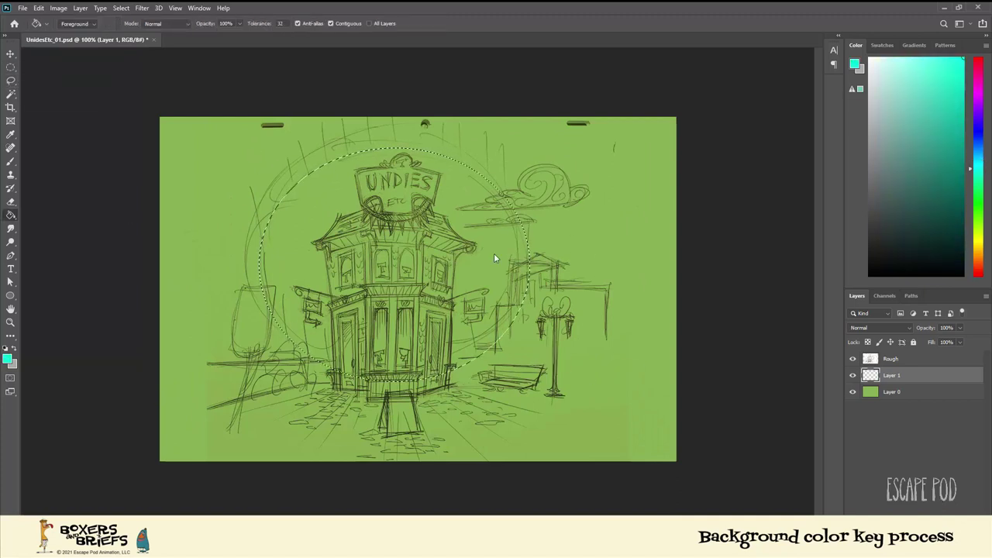
{"action": "left_click", "coordinate": [963, 58]}
{"action": "left_click", "coordinate": [470, 256]}
Transform and warp the cyan circle into a slightly irregular shape that extends farther up to the right
{"action": "key", "text": "ctrl+t"}
{"action": "left_click_drag", "start_coordinate": [529, 148], "coordinate": [540, 111]}
{"action": "left_click_drag", "start_coordinate": [529, 381], "coordinate": [525, 382]}
{"action": "right_click", "coordinate": [416, 277]}
{"action": "left_click", "coordinate": [457, 346]}
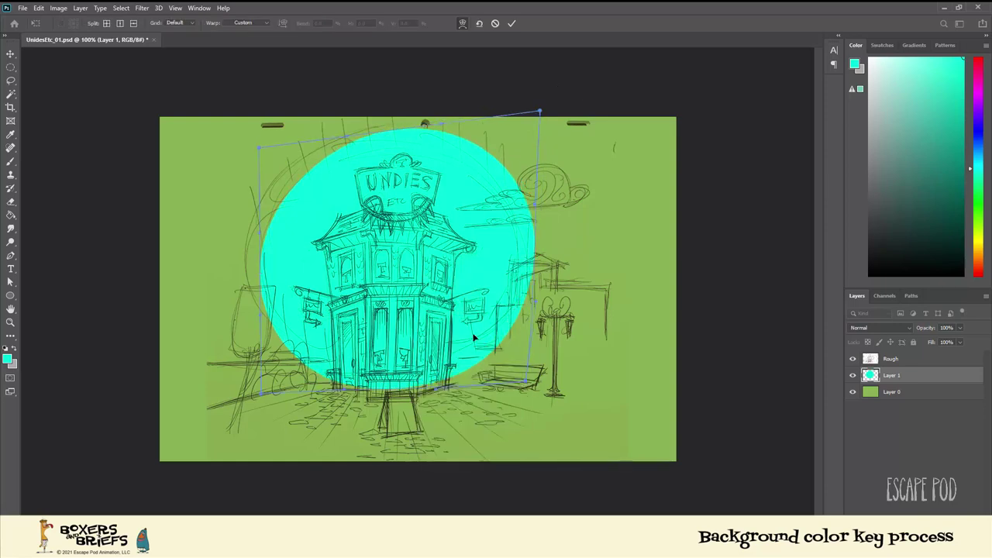
{"action": "key", "text": "Return"}
Roughen the edge of the cyan circle all the way around with a ragged textured brush at size 176
{"action": "key", "text": "m"}
{"action": "key", "text": "b"}
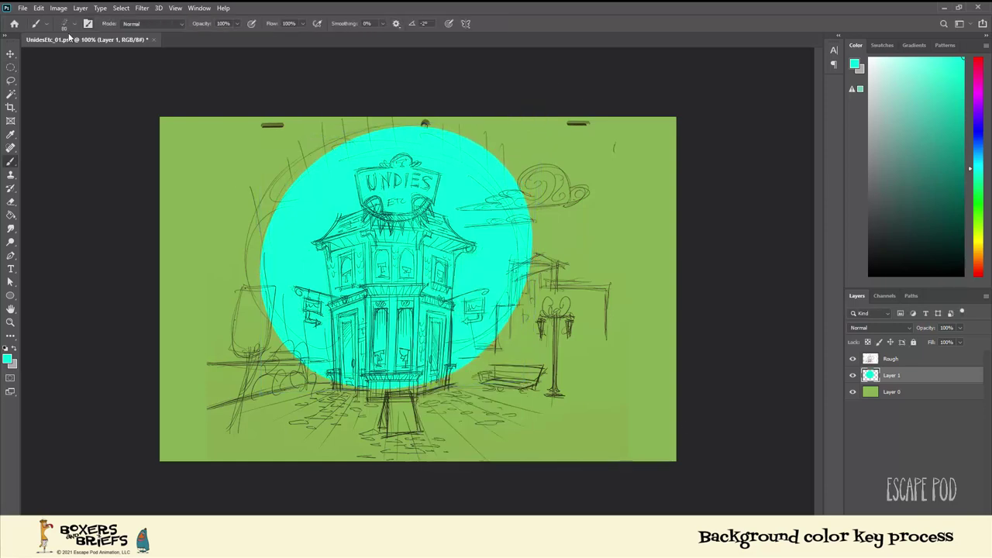
{"action": "left_click", "coordinate": [69, 25]}
{"action": "mouse_move", "coordinate": [295, 149]}
{"action": "left_mouse_down"}
{"action": "mouse_move", "coordinate": [254, 226]}
{"action": "mouse_move", "coordinate": [572, 177]}
{"action": "mouse_move", "coordinate": [361, 136]}
{"action": "left_mouse_up"}
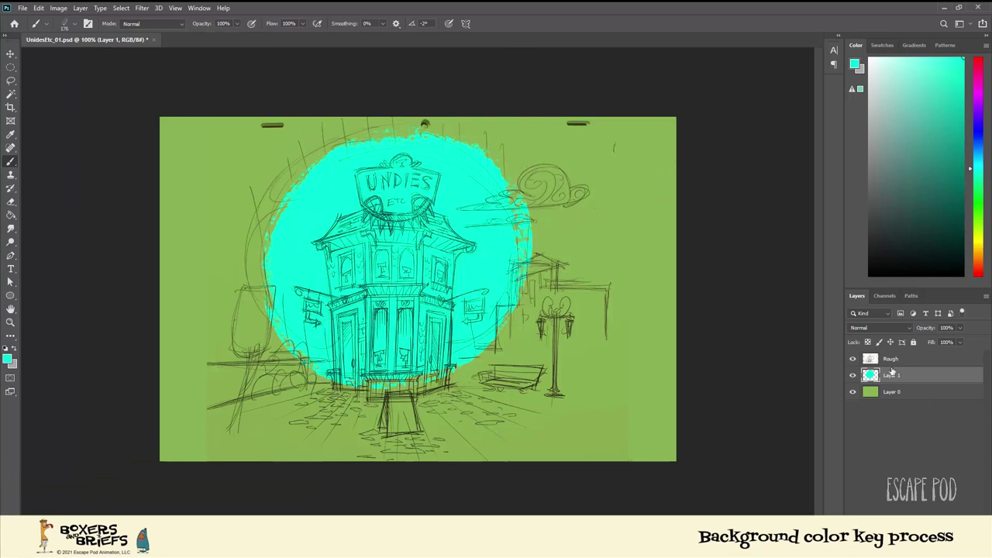
Create a layer directly above the cyan circle's layer and choose a purple foreground color
{"action": "left_click", "coordinate": [901, 390]}
{"action": "left_click", "coordinate": [953, 529]}
{"action": "left_click_drag", "start_coordinate": [907, 392], "coordinate": [904, 372]}
{"action": "left_click", "coordinate": [978, 104]}
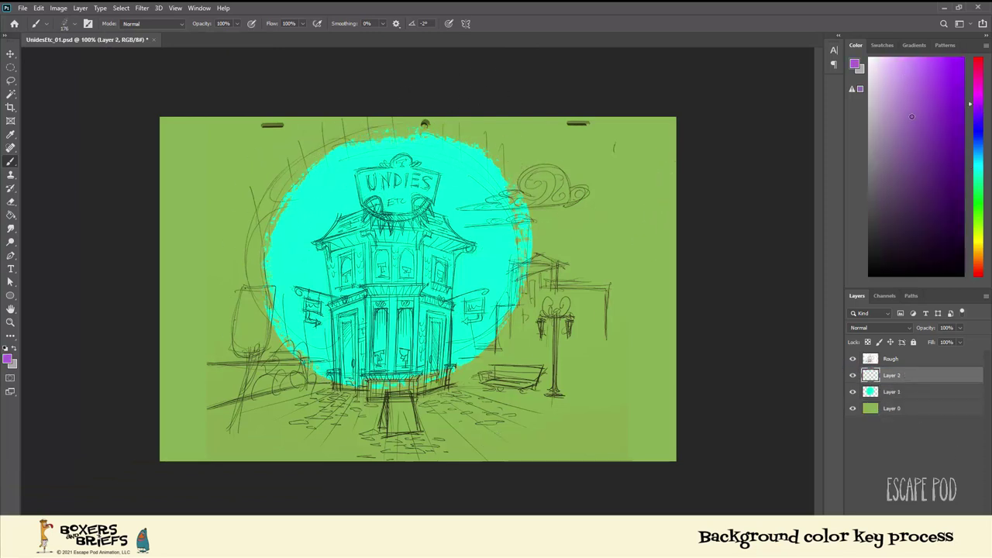
Outline the background buildings and ground right of the shop with the Polygonal Lasso and fill the selection with muted purple
{"action": "right_click", "coordinate": [11, 80]}
{"action": "left_click", "coordinate": [58, 88]}
{"action": "left_click", "coordinate": [617, 335]}
{"action": "left_click", "coordinate": [697, 341]}
{"action": "left_click", "coordinate": [729, 438]}
{"action": "left_click", "coordinate": [539, 404]}
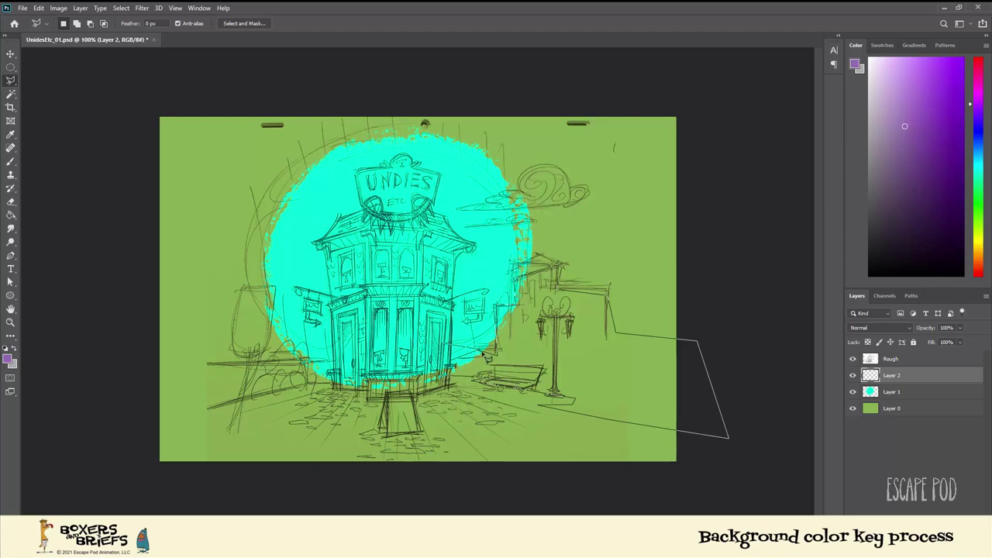
{"action": "scroll", "coordinate": [527, 365], "scroll_direction": "up", "scroll_amount": 1}
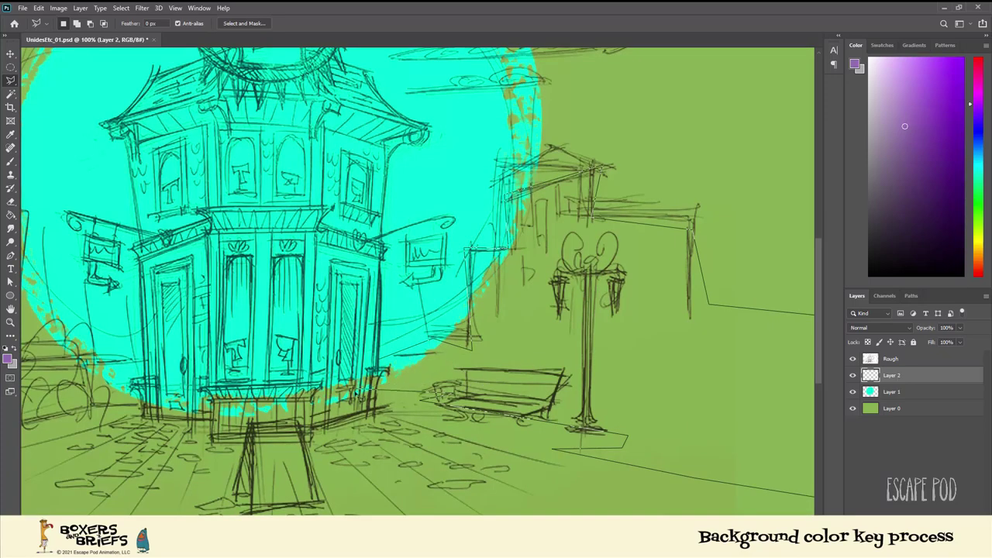
{"action": "left_click", "coordinate": [378, 397]}
{"action": "left_click", "coordinate": [386, 363]}
{"action": "left_click", "coordinate": [430, 338]}
{"action": "scroll", "coordinate": [457, 347], "scroll_direction": "down", "scroll_amount": 1}
{"action": "left_click", "coordinate": [11, 215]}
{"action": "left_click", "coordinate": [535, 352]}
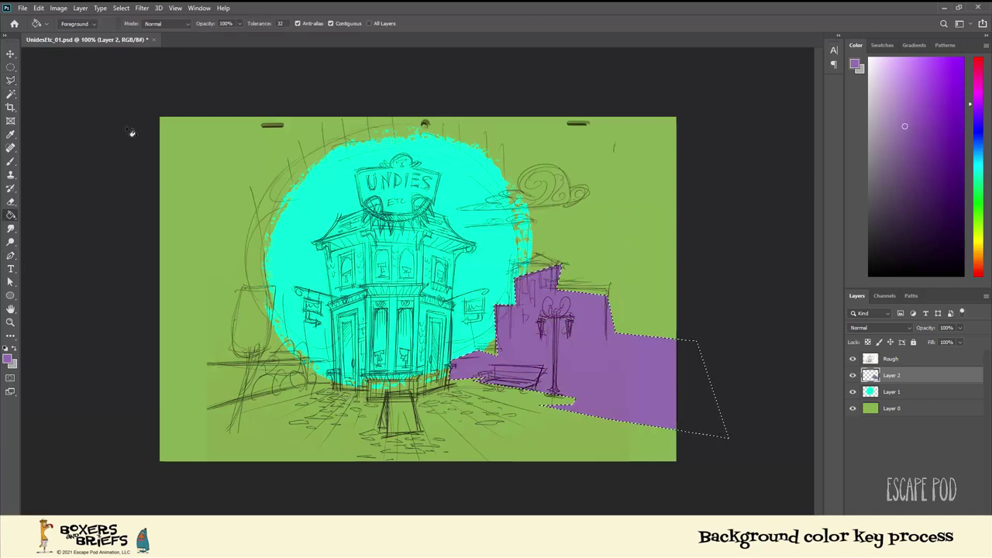
Deselect and mute the purple shape to a grey-violet with Hue/Saturation, strongly lowering saturation and slightly shifting the hue
{"action": "left_click", "coordinate": [10, 68]}
{"action": "left_click", "coordinate": [155, 83]}
{"action": "left_click", "coordinate": [59, 8]}
{"action": "left_click", "coordinate": [193, 90]}
{"action": "left_click_drag", "start_coordinate": [725, 165], "coordinate": [687, 165]}
{"action": "mouse_move", "coordinate": [725, 192]}
{"action": "left_mouse_down"}
{"action": "mouse_move", "coordinate": [716, 194]}
{"action": "mouse_move", "coordinate": [726, 193]}
{"action": "left_mouse_up"}
{"action": "left_click_drag", "start_coordinate": [687, 167], "coordinate": [685, 167]}
{"action": "mouse_move", "coordinate": [725, 140]}
{"action": "left_mouse_down"}
{"action": "mouse_move", "coordinate": [698, 142]}
{"action": "mouse_move", "coordinate": [707, 141]}
{"action": "left_mouse_up"}
{"action": "left_click", "coordinate": [839, 88]}
Select the background strip left of the shop with the Polygonal Lasso, fill it with the sampled grey-violet, and deselect
{"action": "key", "text": "ctrl+plus"}
{"action": "key", "text": "ctrl+minus"}
{"action": "key", "text": "ctrl+plus"}
{"action": "left_click", "coordinate": [14, 79]}
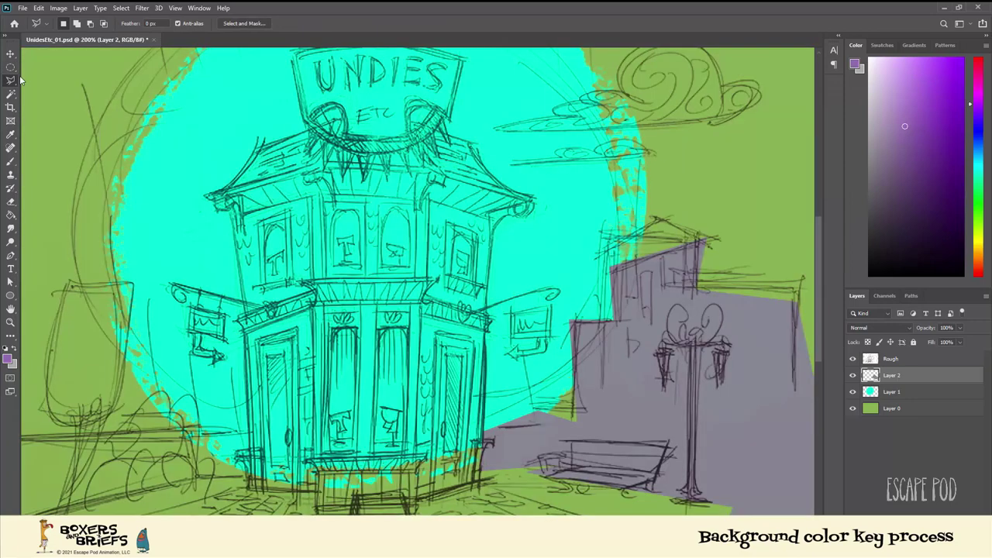
{"action": "key", "text": "ctrl+minus"}
{"action": "left_click", "coordinate": [196, 332]}
{"action": "left_click", "coordinate": [185, 423]}
{"action": "left_click", "coordinate": [196, 333]}
{"action": "left_click", "coordinate": [10, 216]}
{"action": "left_click", "coordinate": [283, 368]}
{"action": "key", "text": "ctrl+z"}
{"action": "left_click", "coordinate": [622, 360], "text": "alt"}
{"action": "left_click", "coordinate": [264, 364]}
{"action": "key", "text": "ctrl+d"}
{"action": "key", "text": "m"}
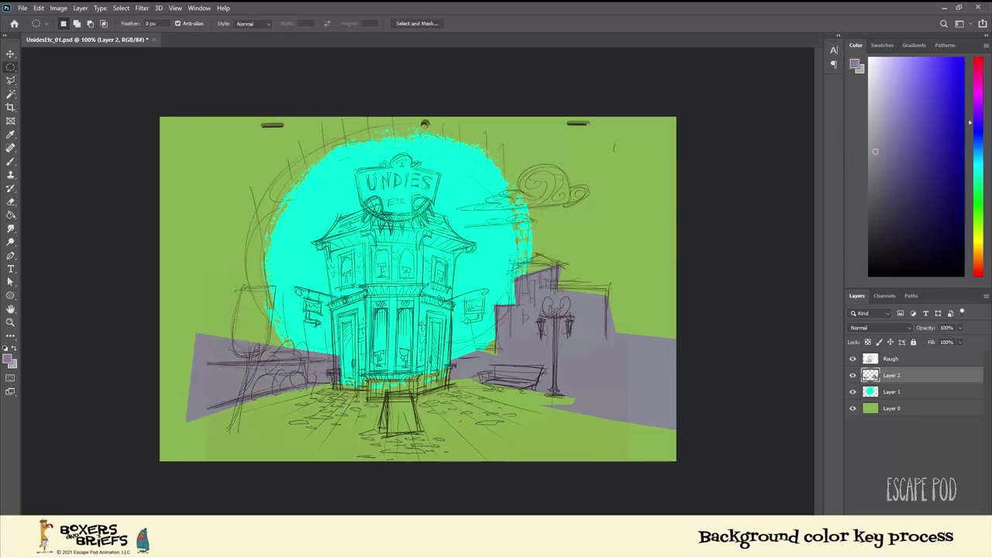
Trace the shop building with the Lasso and fill it on a new layer with the background's sampled green
{"action": "key", "text": "ctrl+plus"}
{"action": "key", "text": "ctrl+minus"}
{"action": "left_click", "coordinate": [10, 81]}
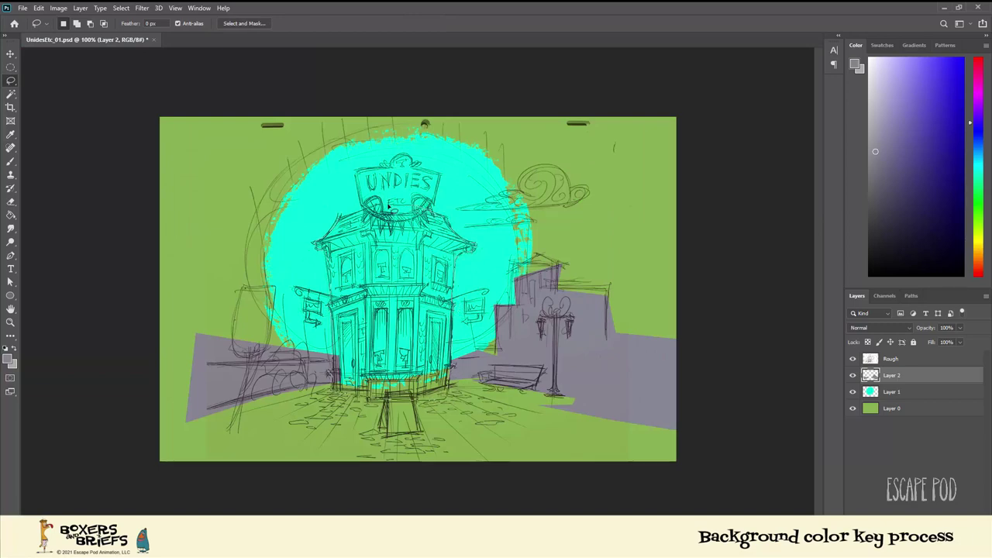
{"action": "left_click_drag", "start_coordinate": [385, 209], "coordinate": [335, 387]}
{"action": "left_click", "coordinate": [10, 215]}
{"action": "left_click", "coordinate": [194, 272], "text": "alt"}
{"action": "key", "text": "ctrl+shift+alt+n"}
{"action": "left_click", "coordinate": [398, 315]}
{"action": "left_click", "coordinate": [11, 68]}
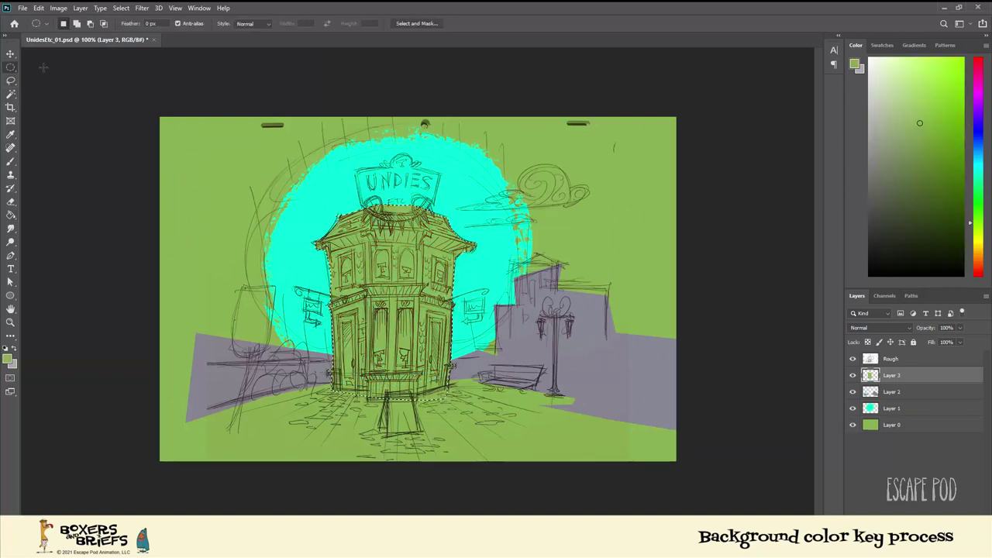
{"action": "key", "text": "ctrl+plus"}
{"action": "key", "text": "b"}
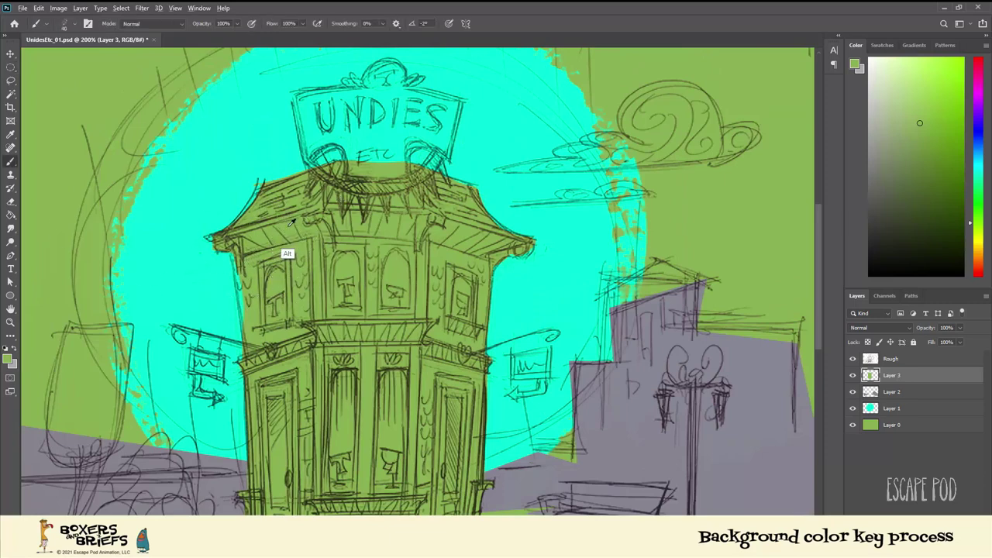
{"action": "key", "text": "ctrl+minus"}
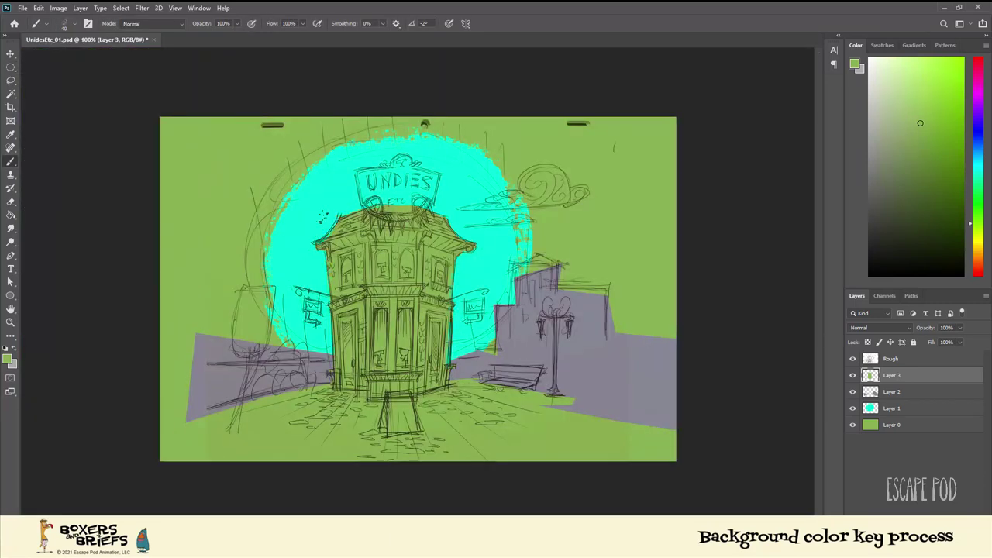
Trace the UNDIES ETC rooftop sign with the Lasso, fill it with pale cream on a new layer, and deselect
{"action": "key", "text": "ctrl+plus"}
{"action": "key", "text": "l"}
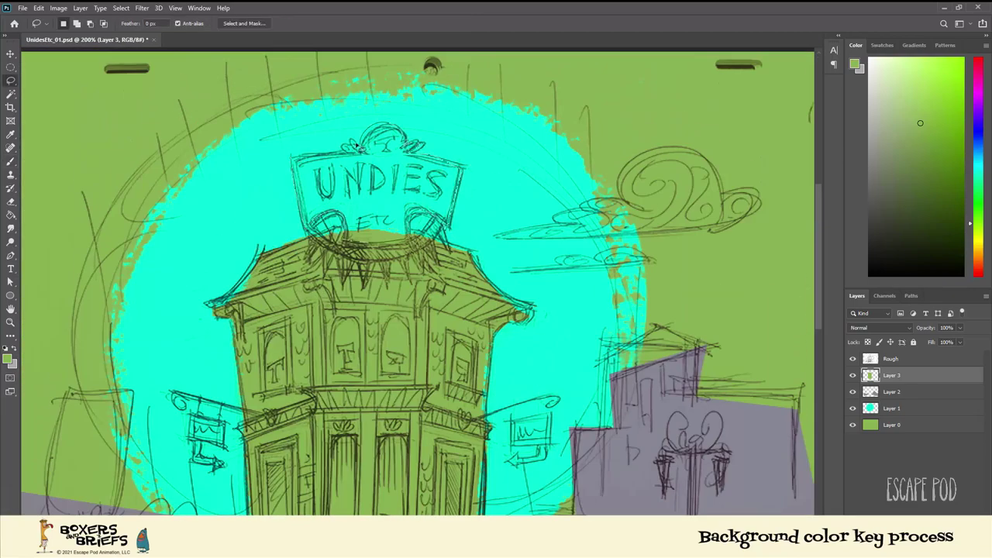
{"action": "left_click_drag", "start_coordinate": [351, 146], "coordinate": [292, 156]}
{"action": "key", "text": "g"}
{"action": "left_click", "coordinate": [979, 241]}
{"action": "left_click", "coordinate": [882, 58]}
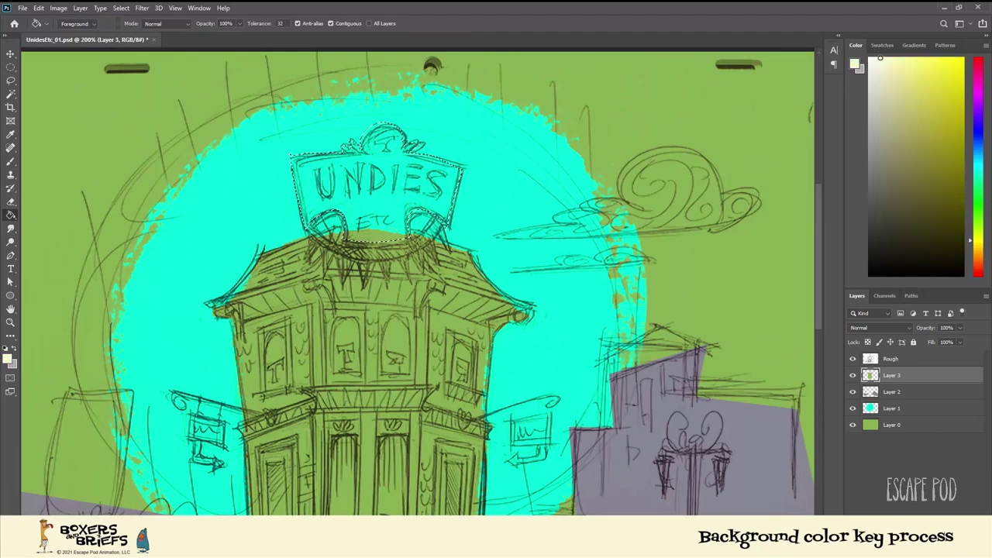
{"action": "left_click", "coordinate": [964, 533]}
{"action": "left_click", "coordinate": [344, 166]}
{"action": "key", "text": "ctrl+d"}
Paint the faces of the two small hanging signs beside the shop in pale cream with a small brush
{"action": "left_click", "coordinate": [11, 81]}
{"action": "scroll", "coordinate": [75, 117], "scroll_direction": "down", "scroll_amount": 3}
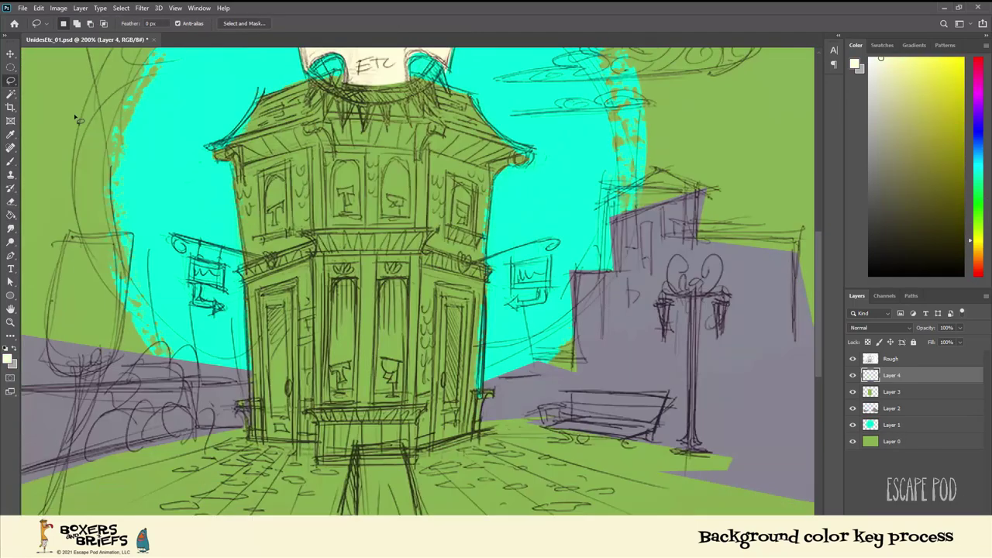
{"action": "left_click", "coordinate": [11, 161]}
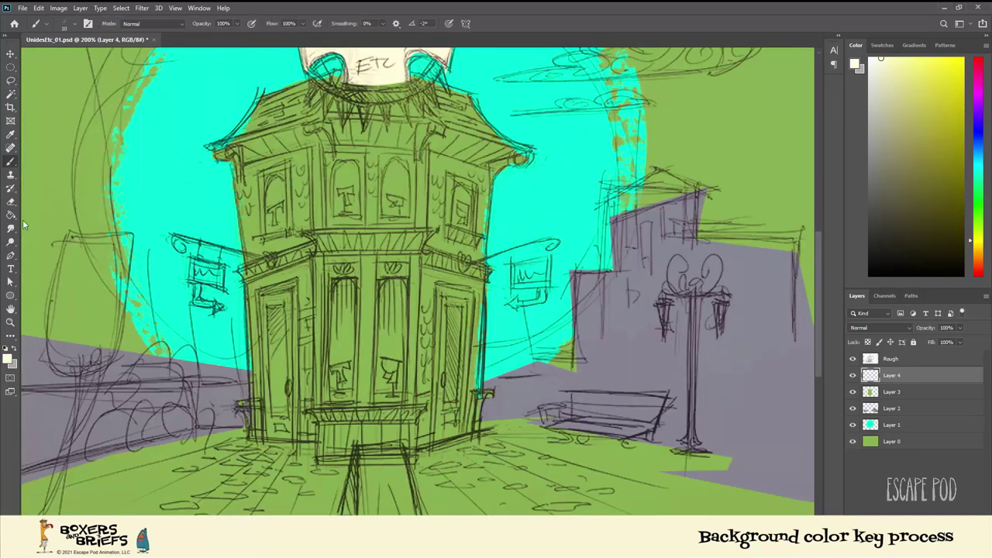
{"action": "left_click", "coordinate": [11, 68]}
{"action": "left_click", "coordinate": [11, 162]}
{"action": "mouse_move", "coordinate": [196, 262]}
{"action": "left_mouse_down"}
{"action": "mouse_move", "coordinate": [199, 280]}
{"action": "mouse_move", "coordinate": [221, 281]}
{"action": "left_mouse_up"}
{"action": "key", "text": "ctrl+z"}
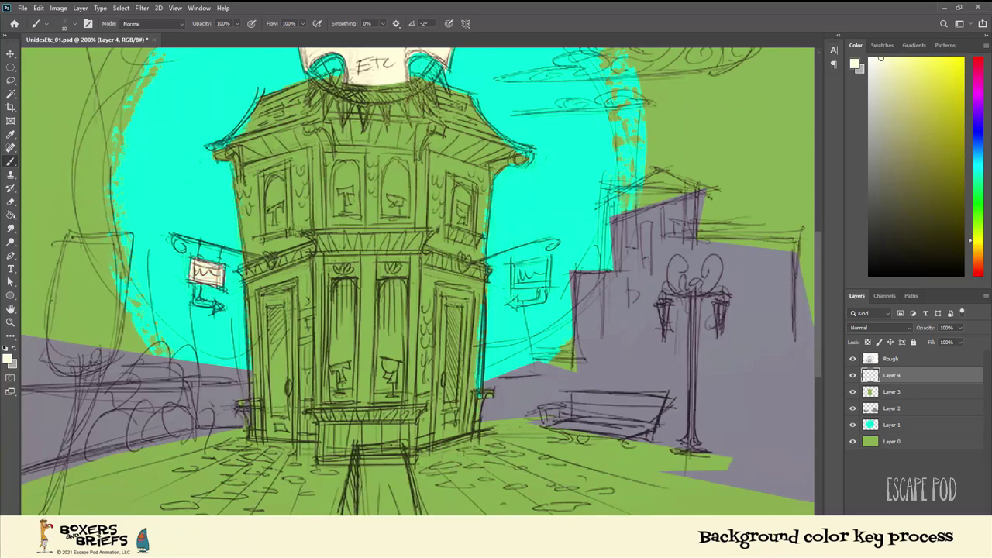
{"action": "mouse_move", "coordinate": [513, 267]}
{"action": "left_mouse_down"}
{"action": "mouse_move", "coordinate": [547, 271]}
{"action": "mouse_move", "coordinate": [548, 260]}
{"action": "left_mouse_up"}
Sample the grey-violet and paint the frames and arrows of both small hanging signs
{"action": "left_click", "coordinate": [620, 343], "text": "alt"}
{"action": "left_click_drag", "start_coordinate": [512, 287], "coordinate": [548, 258]}
{"action": "left_click_drag", "start_coordinate": [190, 283], "coordinate": [222, 286]}
{"action": "left_click_drag", "start_coordinate": [196, 286], "coordinate": [199, 303]}
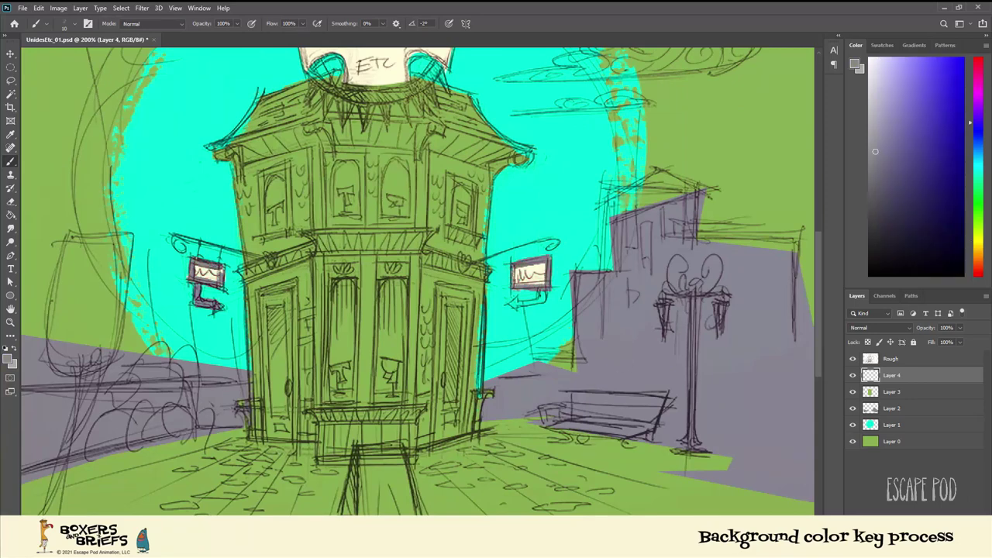
{"action": "left_click_drag", "start_coordinate": [544, 295], "coordinate": [509, 302]}
{"action": "key", "text": "ctrl+minus"}
{"action": "key", "text": "ctrl+plus"}
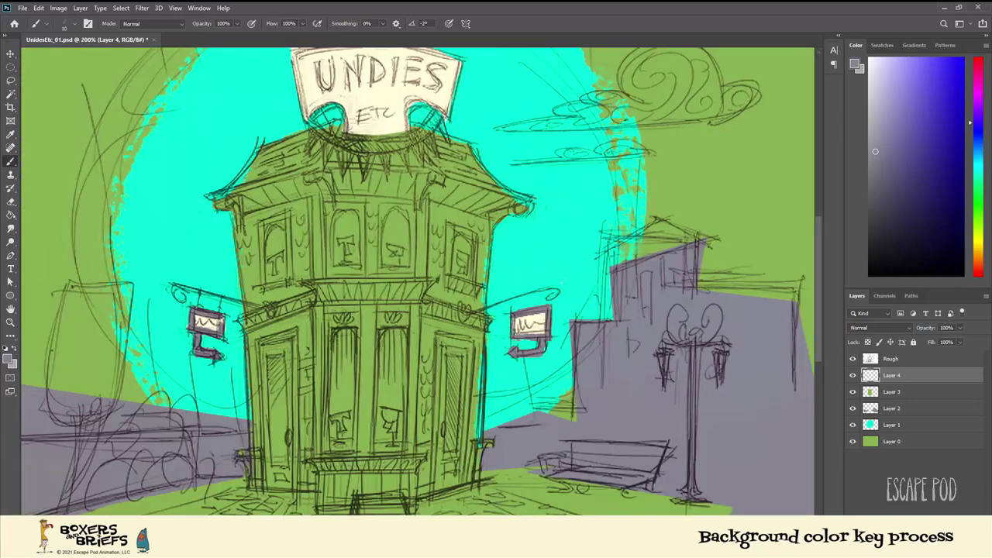
{"action": "key", "text": "ctrl+minus"}
{"action": "key", "text": "ctrl+plus"}
Sample the cyan and paint the shop's upper windows, display windows and door glass on a new layer
{"action": "left_click", "coordinate": [559, 262], "text": "alt"}
{"action": "key", "text": "ctrl+shift+alt+n"}
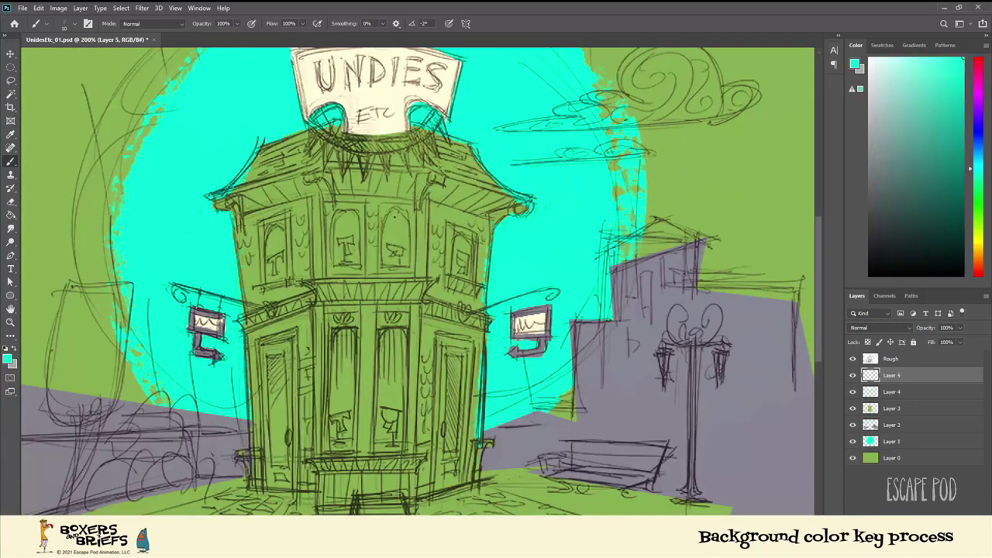
{"action": "left_click_drag", "start_coordinate": [393, 221], "coordinate": [396, 263]}
{"action": "left_click_drag", "start_coordinate": [346, 215], "coordinate": [347, 267]}
{"action": "left_click_drag", "start_coordinate": [457, 232], "coordinate": [461, 278]}
{"action": "mouse_move", "coordinate": [272, 229]}
{"action": "left_mouse_down"}
{"action": "mouse_move", "coordinate": [274, 279]}
{"action": "mouse_move", "coordinate": [273, 226]}
{"action": "left_mouse_up"}
{"action": "left_click_drag", "start_coordinate": [341, 333], "coordinate": [332, 448]}
{"action": "mouse_move", "coordinate": [383, 333]}
{"action": "left_mouse_down"}
{"action": "mouse_move", "coordinate": [383, 450]}
{"action": "mouse_move", "coordinate": [397, 440]}
{"action": "left_mouse_up"}
{"action": "left_click_drag", "start_coordinate": [448, 349], "coordinate": [458, 458]}
{"action": "left_click_drag", "start_coordinate": [449, 396], "coordinate": [448, 469]}
{"action": "mouse_move", "coordinate": [275, 358]}
{"action": "left_mouse_down"}
{"action": "mouse_move", "coordinate": [275, 461]}
{"action": "mouse_move", "coordinate": [289, 422]}
{"action": "left_mouse_up"}
Clean up the edges of the four upper-floor windows using a hard round brush at size 15
{"action": "left_click", "coordinate": [75, 24]}
{"action": "double_click", "coordinate": [183, 414]}
{"action": "key", "text": "bracketleft"}
{"action": "key", "text": "bracketleft"}
{"action": "key", "text": "bracketleft"}
{"action": "key", "text": "bracketleft"}
{"action": "key", "text": "bracketleft"}
{"action": "left_click_drag", "start_coordinate": [258, 269], "coordinate": [258, 229]}
{"action": "mouse_move", "coordinate": [289, 228]}
{"action": "left_mouse_down"}
{"action": "mouse_move", "coordinate": [290, 244]}
{"action": "mouse_move", "coordinate": [289, 207]}
{"action": "mouse_move", "coordinate": [324, 230]}
{"action": "mouse_move", "coordinate": [324, 268]}
{"action": "left_mouse_up"}
{"action": "key", "text": "ctrl+z"}
{"action": "mouse_move", "coordinate": [360, 217]}
{"action": "left_mouse_down"}
{"action": "mouse_move", "coordinate": [365, 269]}
{"action": "mouse_move", "coordinate": [373, 268]}
{"action": "left_mouse_up"}
{"action": "mouse_move", "coordinate": [413, 264]}
{"action": "left_mouse_down"}
{"action": "mouse_move", "coordinate": [412, 221]}
{"action": "mouse_move", "coordinate": [375, 226]}
{"action": "mouse_move", "coordinate": [381, 217]}
{"action": "left_mouse_up"}
{"action": "key", "text": "ctrl+z"}
{"action": "left_click_drag", "start_coordinate": [358, 277], "coordinate": [333, 279]}
{"action": "left_click_drag", "start_coordinate": [444, 239], "coordinate": [444, 275]}
{"action": "left_click_drag", "start_coordinate": [480, 277], "coordinate": [479, 238]}
{"action": "left_click_drag", "start_coordinate": [465, 284], "coordinate": [442, 279]}
Clean up the edges of the cyan glass in the two shop doors
{"action": "left_click_drag", "start_coordinate": [260, 352], "coordinate": [262, 463]}
{"action": "left_click_drag", "start_coordinate": [294, 376], "coordinate": [293, 429]}
{"action": "left_click_drag", "start_coordinate": [283, 472], "coordinate": [271, 471]}
{"action": "left_click_drag", "start_coordinate": [437, 354], "coordinate": [441, 454]}
{"action": "left_click_drag", "start_coordinate": [462, 378], "coordinate": [462, 440]}
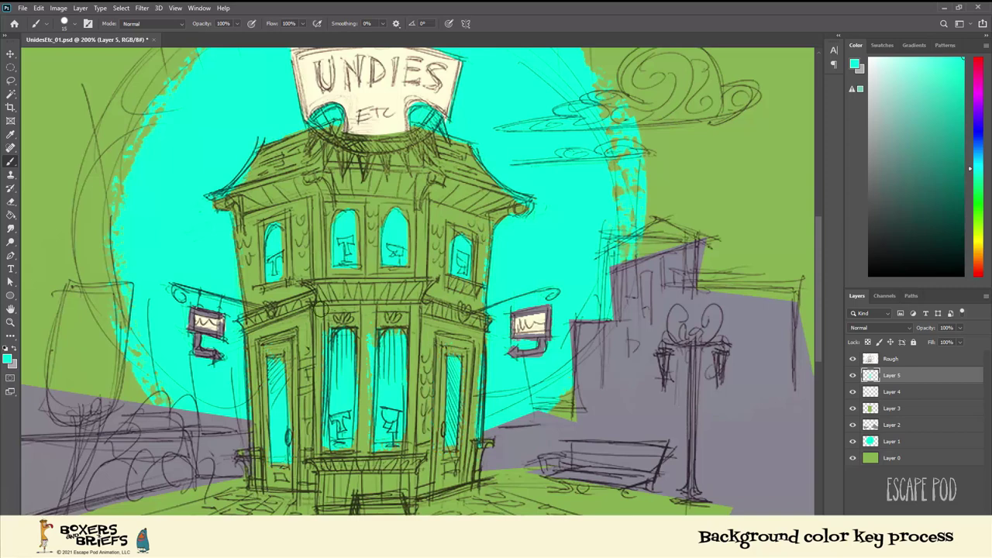
Tidy the sides and lower edges of the two tall cyan display windows
{"action": "left_click_drag", "start_coordinate": [322, 333], "coordinate": [321, 448]}
{"action": "left_click_drag", "start_coordinate": [364, 335], "coordinate": [366, 451]}
{"action": "left_click_drag", "start_coordinate": [405, 334], "coordinate": [405, 441]}
{"action": "left_click_drag", "start_coordinate": [351, 334], "coordinate": [351, 446]}
{"action": "left_click_drag", "start_coordinate": [352, 446], "coordinate": [332, 447]}
{"action": "left_click_drag", "start_coordinate": [381, 334], "coordinate": [379, 403]}
{"action": "left_click_drag", "start_coordinate": [380, 447], "coordinate": [400, 447]}
{"action": "left_click_drag", "start_coordinate": [401, 441], "coordinate": [401, 333]}
{"action": "key", "text": "ctrl+minus"}
{"action": "key", "text": "ctrl+plus"}
{"action": "key", "text": "ctrl+minus"}
{"action": "key", "text": "ctrl+plus"}
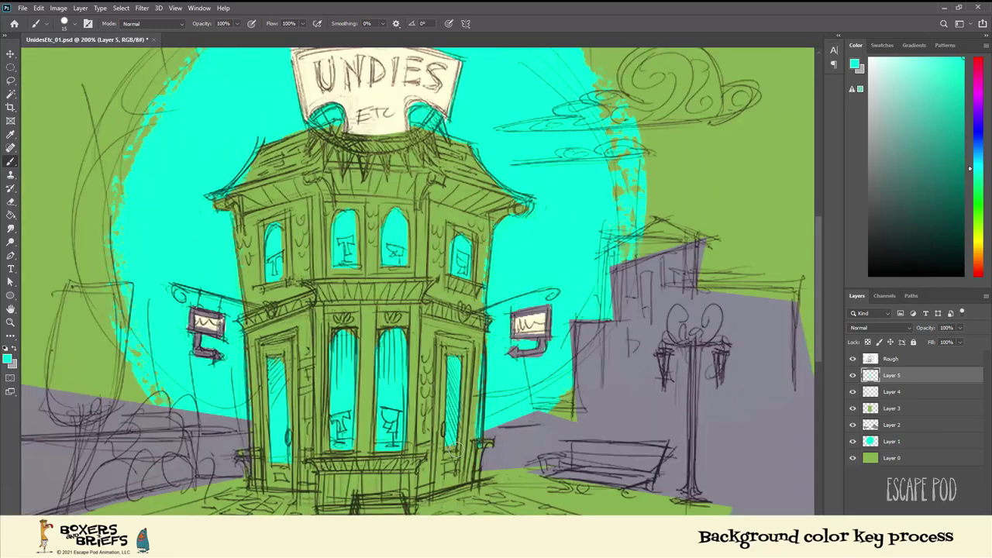
Sample the grey of the background buildings and switch to a brush preset with 40% flow and a 90° tip angle
{"action": "left_click", "coordinate": [508, 438], "text": "alt"}
{"action": "key", "text": "ctrl+minus"}
{"action": "left_click", "coordinate": [74, 23]}
{"action": "left_click", "coordinate": [86, 421]}
{"action": "left_click_drag", "start_coordinate": [357, 172], "coordinate": [362, 203]}
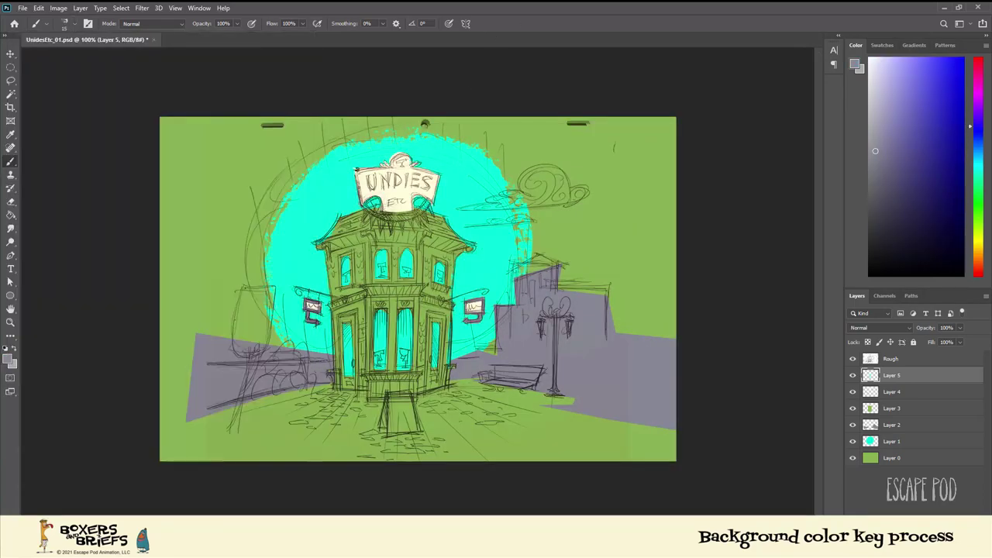
{"action": "left_click", "coordinate": [75, 24]}
{"action": "double_click", "coordinate": [183, 389]}
{"action": "left_click", "coordinate": [68, 24]}
{"action": "double_click", "coordinate": [95, 371]}
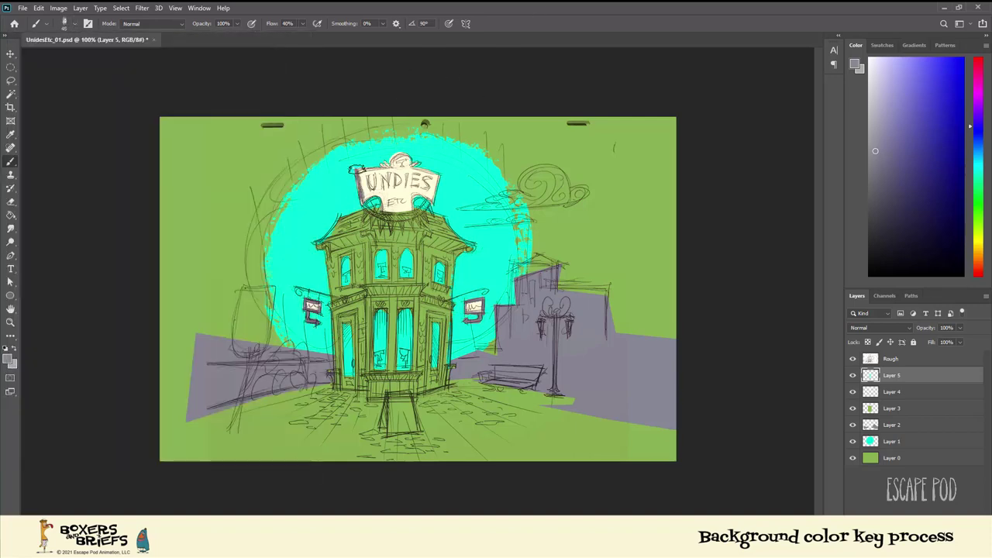
Paint a grey border around the Undies Etc sign, following its sketched outline and the lower cut-outs
{"action": "key", "text": "ctrl+plus"}
{"action": "scroll", "coordinate": [380, 110], "scroll_direction": "up", "scroll_amount": 3}
{"action": "mouse_move", "coordinate": [295, 144]}
{"action": "left_mouse_down"}
{"action": "mouse_move", "coordinate": [309, 204]}
{"action": "mouse_move", "coordinate": [347, 223]}
{"action": "mouse_move", "coordinate": [404, 223]}
{"action": "left_mouse_up"}
{"action": "left_click_drag", "start_coordinate": [408, 208], "coordinate": [448, 206]}
{"action": "left_click_drag", "start_coordinate": [460, 152], "coordinate": [448, 204]}
{"action": "left_click_drag", "start_coordinate": [394, 113], "coordinate": [346, 135]}
{"action": "mouse_move", "coordinate": [385, 111]}
{"action": "left_mouse_down"}
{"action": "mouse_move", "coordinate": [405, 135]}
{"action": "mouse_move", "coordinate": [461, 149]}
{"action": "left_mouse_up"}
{"action": "left_click_drag", "start_coordinate": [351, 135], "coordinate": [299, 143]}
{"action": "key", "text": "ctrl+minus"}
{"action": "key", "text": "ctrl+plus"}
{"action": "key", "text": "ctrl+minus"}
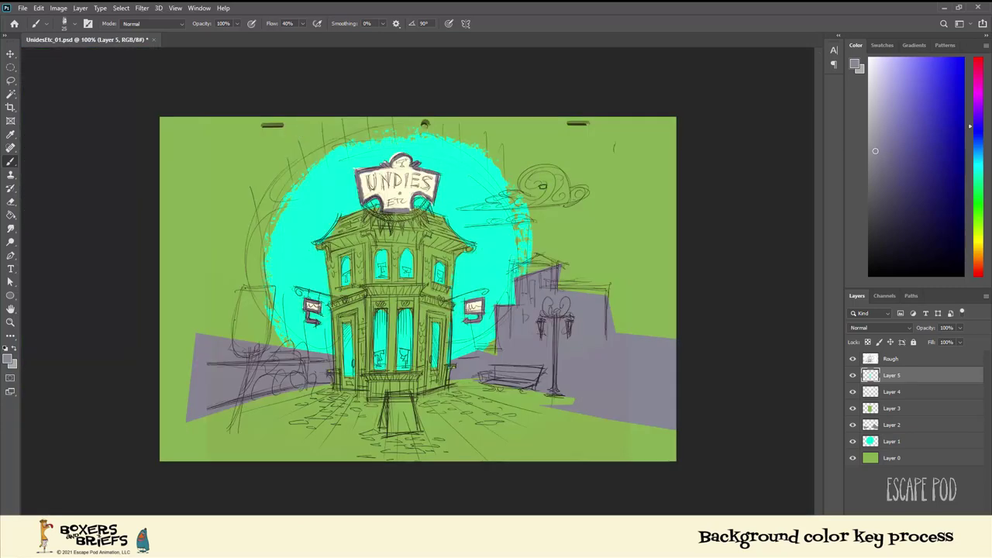
Add a new layer and fill the sketched swirl cloud and the small cloud below it with cream
{"action": "key", "text": "ctrl+shift+alt+n"}
{"action": "key", "text": "x"}
{"action": "key", "text": "l"}
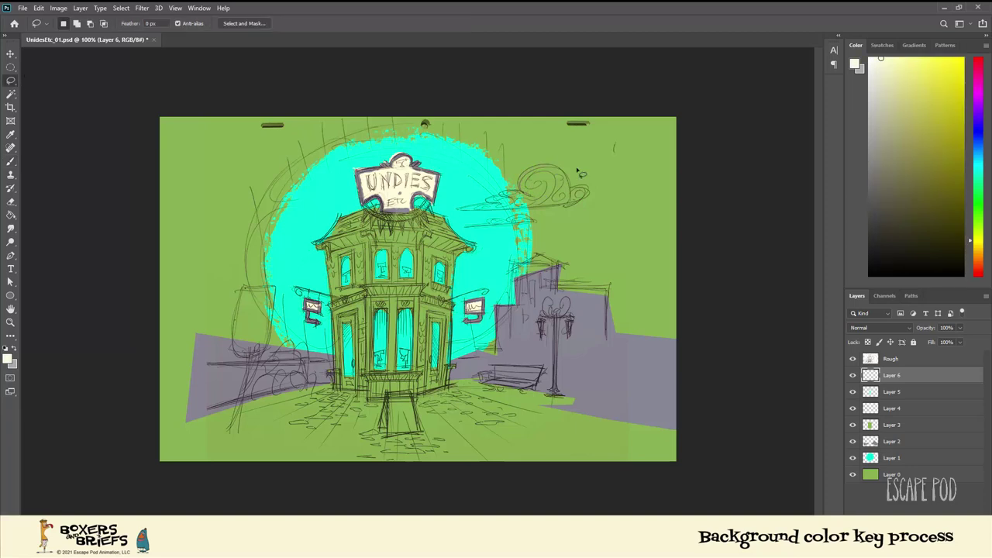
{"action": "mouse_move", "coordinate": [530, 196]}
{"action": "left_mouse_down"}
{"action": "mouse_move", "coordinate": [480, 207]}
{"action": "mouse_move", "coordinate": [589, 194]}
{"action": "mouse_move", "coordinate": [527, 224]}
{"action": "left_mouse_up"}
{"action": "key", "text": "alt+BackSpace"}
{"action": "key", "text": "ctrl+d"}
{"action": "key", "text": "ctrl+plus"}
{"action": "key", "text": "b"}
{"action": "key", "text": "ctrl+minus"}
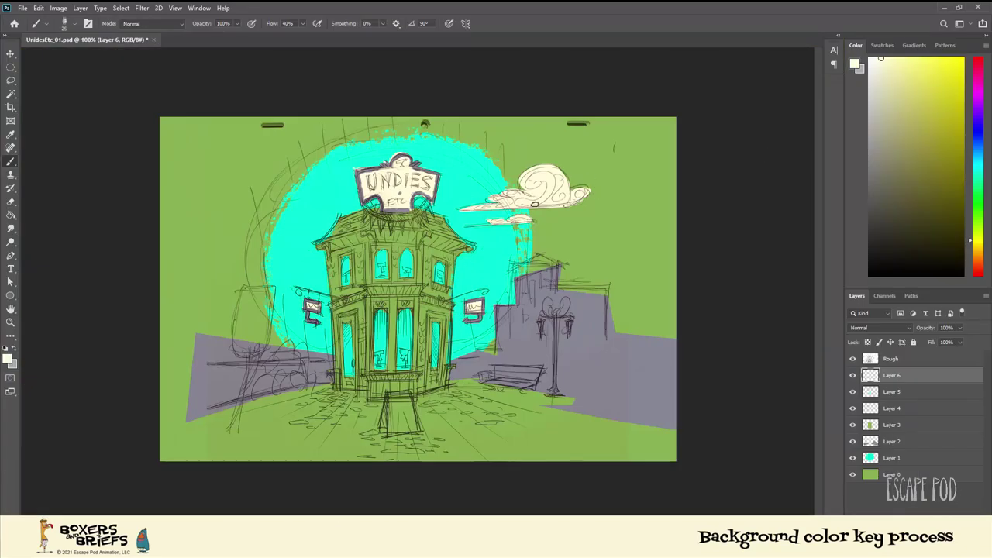
{"action": "key", "text": "ctrl+plus"}
{"action": "key", "text": "ctrl+minus"}
{"action": "key", "text": "ctrl+plus"}
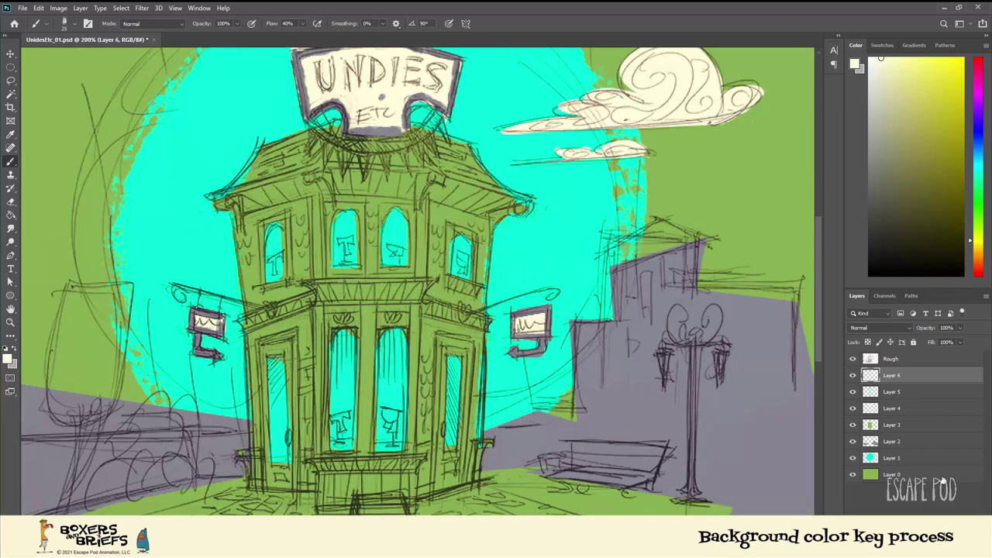
Add a new layer directly above Layer 3 and paint a darker green shade under the roof eaves
{"action": "left_click", "coordinate": [951, 551]}
{"action": "left_click_drag", "start_coordinate": [914, 379], "coordinate": [903, 438]}
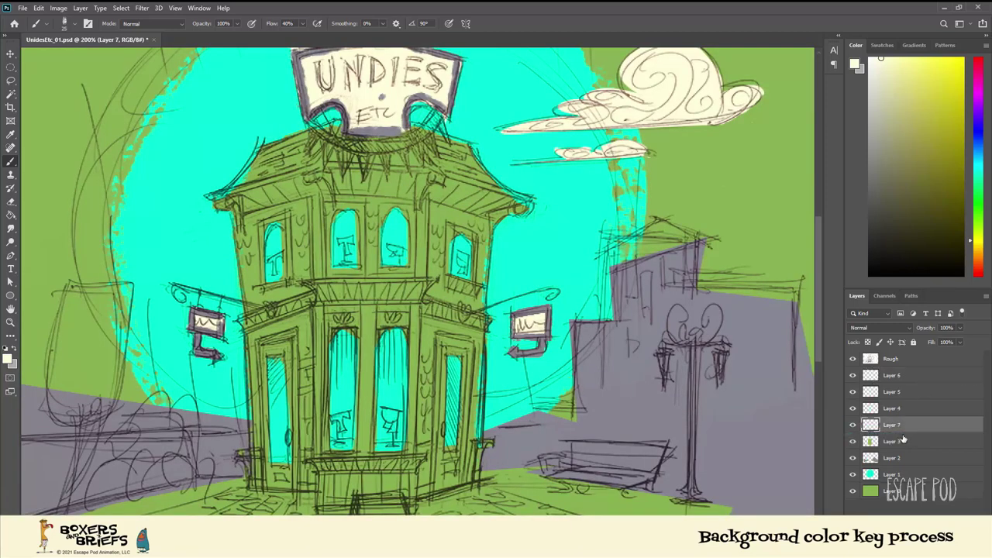
{"action": "left_click", "coordinate": [110, 85], "text": "alt"}
{"action": "left_click_drag", "start_coordinate": [258, 201], "coordinate": [230, 202]}
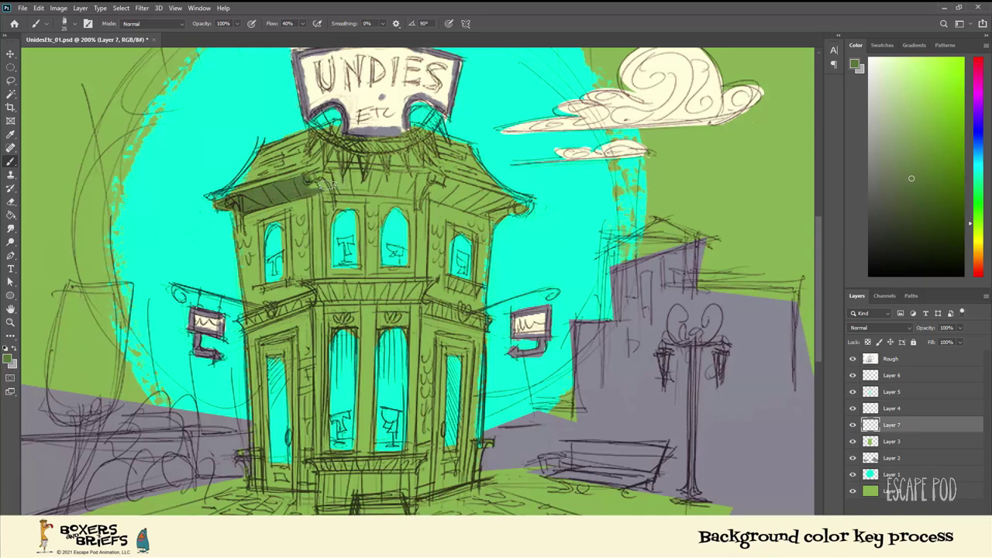
{"action": "mouse_move", "coordinate": [363, 190]}
{"action": "left_mouse_down"}
{"action": "mouse_move", "coordinate": [425, 185]}
{"action": "mouse_move", "coordinate": [500, 220]}
{"action": "left_mouse_up"}
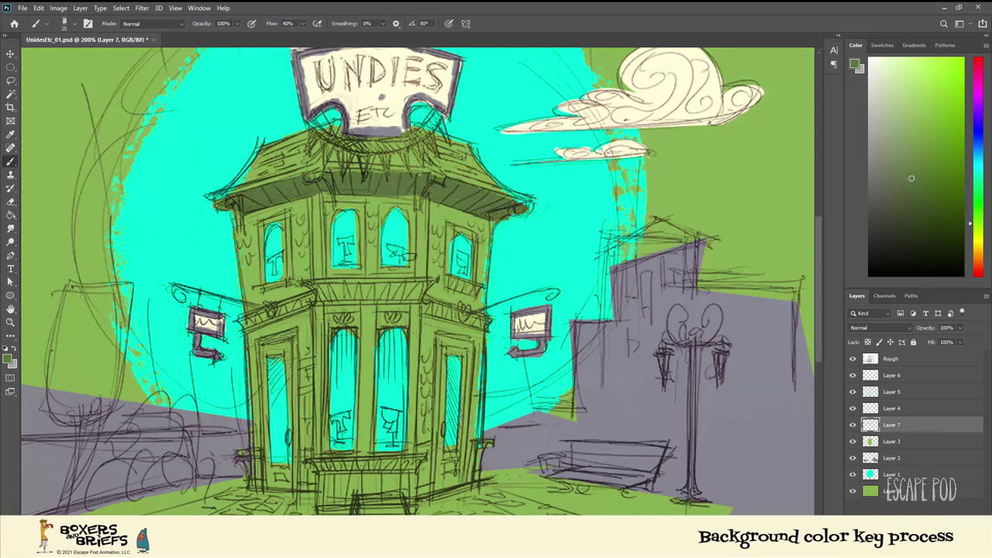
Shift the hue of the eaves shading and darken it with Hue/Saturation
{"action": "left_click", "coordinate": [59, 9]}
{"action": "mouse_move", "coordinate": [85, 35]}
{"action": "left_click", "coordinate": [232, 89]}
{"action": "left_click_drag", "start_coordinate": [725, 141], "coordinate": [719, 141]}
{"action": "mouse_move", "coordinate": [726, 166]}
{"action": "left_mouse_down"}
{"action": "mouse_move", "coordinate": [742, 165]}
{"action": "mouse_move", "coordinate": [713, 192]}
{"action": "left_mouse_up"}
{"action": "key", "text": "Return"}
{"action": "mouse_move", "coordinate": [237, 322]}
{"action": "left_mouse_down"}
{"action": "mouse_move", "coordinate": [314, 285]}
{"action": "mouse_move", "coordinate": [430, 291]}
{"action": "mouse_move", "coordinate": [439, 310]}
{"action": "mouse_move", "coordinate": [482, 323]}
{"action": "left_mouse_up"}
{"action": "key", "text": "ctrl+z"}
{"action": "key", "text": "ctrl+z"}
{"action": "key", "text": "ctrl+z"}
{"action": "key", "text": "ctrl+z"}
{"action": "key", "text": "ctrl+z"}
{"action": "key", "text": "ctrl+z"}
{"action": "left_click", "coordinate": [271, 199], "text": "alt"}
{"action": "left_click", "coordinate": [58, 8]}
{"action": "mouse_move", "coordinate": [82, 33]}
{"action": "left_click", "coordinate": [240, 91]}
{"action": "mouse_move", "coordinate": [724, 165]}
{"action": "left_mouse_down"}
{"action": "mouse_move", "coordinate": [738, 166]}
{"action": "mouse_move", "coordinate": [715, 193]}
{"action": "left_mouse_up"}
{"action": "left_click", "coordinate": [842, 88]}
{"action": "key", "text": "ctrl+z"}
Paint the cornice band between the floors and the base below the display windows in the dark olive of the eaves
{"action": "mouse_move", "coordinate": [244, 318]}
{"action": "left_mouse_down"}
{"action": "mouse_move", "coordinate": [315, 284]}
{"action": "mouse_move", "coordinate": [305, 300]}
{"action": "mouse_move", "coordinate": [417, 293]}
{"action": "left_mouse_up"}
{"action": "left_click", "coordinate": [288, 197], "text": "alt"}
{"action": "mouse_move", "coordinate": [417, 287]}
{"action": "left_mouse_down"}
{"action": "mouse_move", "coordinate": [322, 283]}
{"action": "mouse_move", "coordinate": [436, 279]}
{"action": "left_mouse_up"}
{"action": "mouse_move", "coordinate": [434, 280]}
{"action": "left_mouse_down"}
{"action": "mouse_move", "coordinate": [417, 300]}
{"action": "mouse_move", "coordinate": [490, 320]}
{"action": "left_mouse_up"}
{"action": "left_click_drag", "start_coordinate": [488, 324], "coordinate": [428, 309]}
{"action": "mouse_move", "coordinate": [315, 459]}
{"action": "left_mouse_down"}
{"action": "mouse_move", "coordinate": [321, 509]}
{"action": "mouse_move", "coordinate": [420, 462]}
{"action": "left_mouse_up"}
{"action": "left_click_drag", "start_coordinate": [324, 468], "coordinate": [406, 467]}
{"action": "key", "text": "ctrl+minus"}
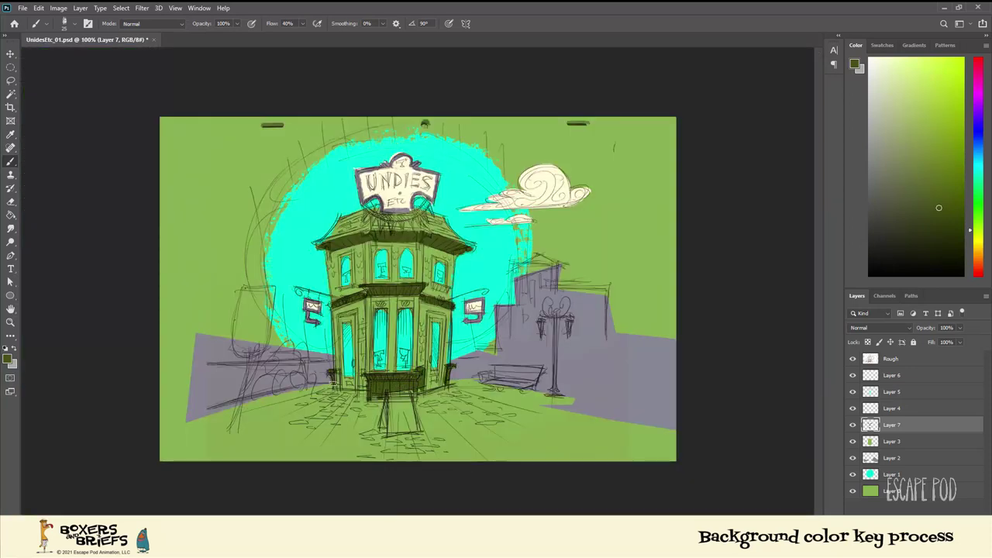
Paint dark olive trim around the doors, between the display windows and down the upper-floor corner posts
{"action": "left_click_drag", "start_coordinate": [356, 369], "coordinate": [357, 313]}
{"action": "mouse_move", "coordinate": [358, 313]}
{"action": "left_mouse_down"}
{"action": "mouse_move", "coordinate": [339, 317]}
{"action": "mouse_move", "coordinate": [341, 387]}
{"action": "left_mouse_up"}
{"action": "mouse_move", "coordinate": [431, 315]}
{"action": "left_mouse_down"}
{"action": "mouse_move", "coordinate": [427, 386]}
{"action": "mouse_move", "coordinate": [442, 381]}
{"action": "left_mouse_up"}
{"action": "mouse_move", "coordinate": [373, 300]}
{"action": "left_mouse_down"}
{"action": "mouse_move", "coordinate": [372, 371]}
{"action": "mouse_move", "coordinate": [393, 372]}
{"action": "left_mouse_up"}
{"action": "left_click_drag", "start_coordinate": [417, 294], "coordinate": [417, 372]}
{"action": "left_click_drag", "start_coordinate": [367, 237], "coordinate": [367, 284]}
{"action": "left_click_drag", "start_coordinate": [420, 243], "coordinate": [419, 286]}
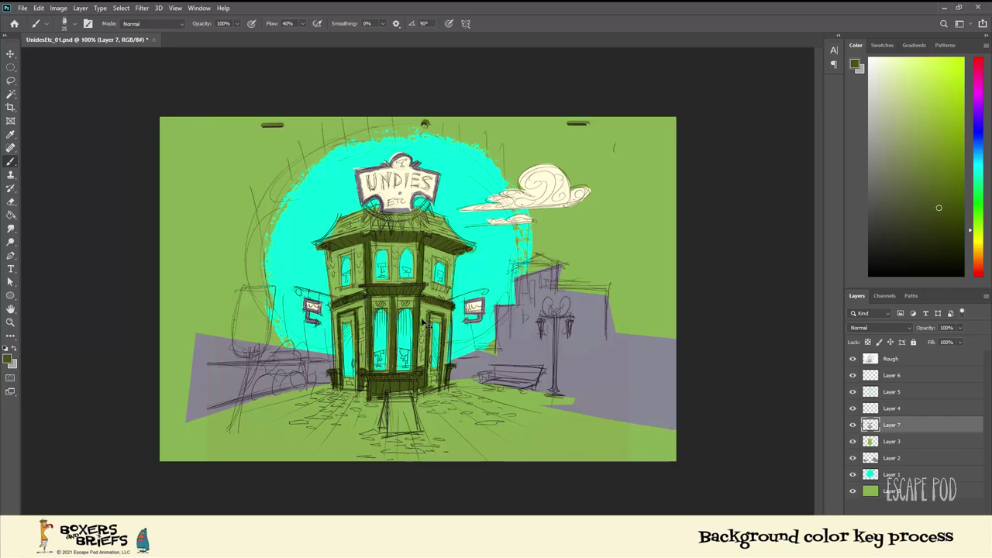
Paint dark olive frames around the two outer upper windows and a divider between the two middle ones
{"action": "key", "text": "ctrl+plus"}
{"action": "mouse_move", "coordinate": [262, 224]}
{"action": "left_mouse_down"}
{"action": "mouse_move", "coordinate": [262, 280]}
{"action": "mouse_move", "coordinate": [286, 215]}
{"action": "left_mouse_up"}
{"action": "left_click_drag", "start_coordinate": [287, 217], "coordinate": [288, 277]}
{"action": "mouse_move", "coordinate": [449, 225]}
{"action": "left_mouse_down"}
{"action": "mouse_move", "coordinate": [449, 279]}
{"action": "mouse_move", "coordinate": [475, 282]}
{"action": "left_mouse_up"}
{"action": "left_click_drag", "start_coordinate": [448, 225], "coordinate": [448, 278]}
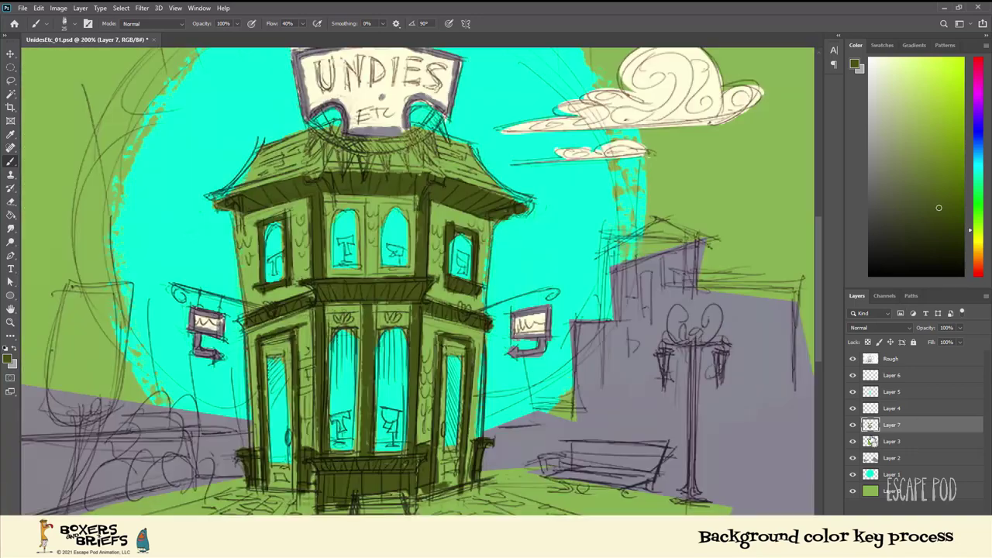
{"action": "left_click_drag", "start_coordinate": [373, 189], "coordinate": [373, 279]}
Move the trim below the eaves from Layer 7 onto a new layer in the same place, and hide that layer
{"action": "left_click", "coordinate": [852, 424]}
{"action": "left_click", "coordinate": [853, 425]}
{"action": "left_click", "coordinate": [852, 424]}
{"action": "left_click", "coordinate": [852, 425]}
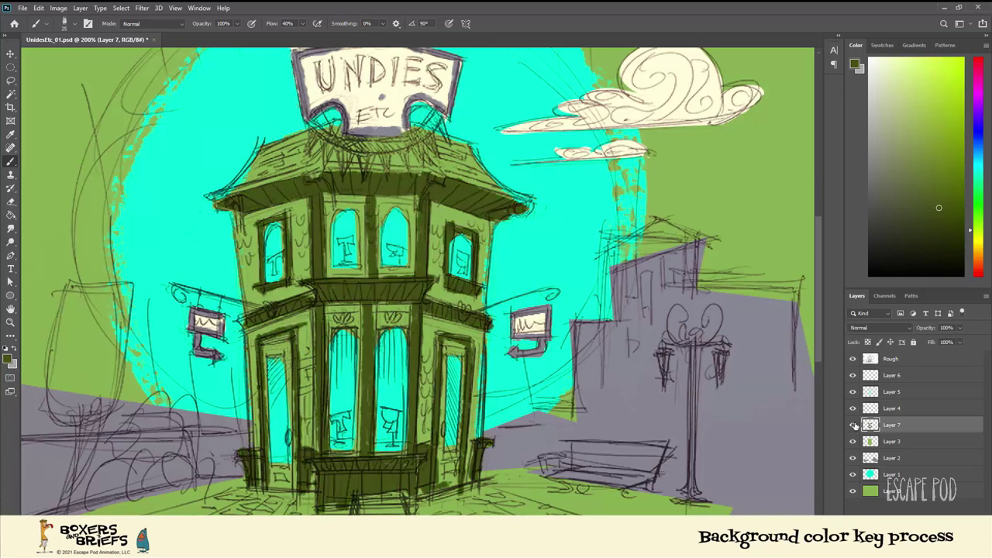
{"action": "key", "text": "l"}
{"action": "left_click_drag", "start_coordinate": [440, 207], "coordinate": [234, 211]}
{"action": "key", "text": "ctrl+x"}
{"action": "key", "text": "ctrl+shift+v"}
{"action": "left_click", "coordinate": [854, 426]}
Pick an orange and paint both shop doors around their glass on a new layer below the Rough layer
{"action": "scroll", "coordinate": [589, 420], "scroll_direction": "down", "scroll_amount": 1}
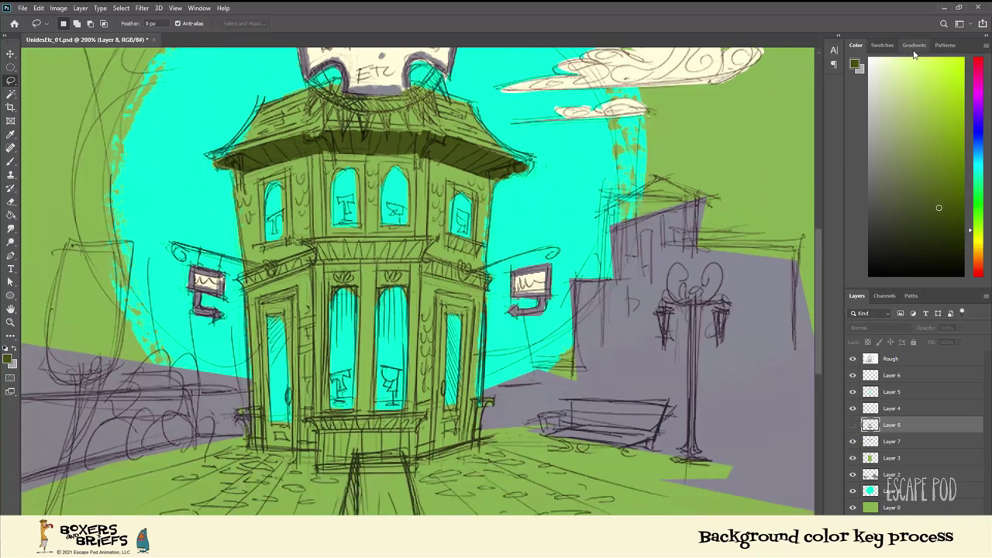
{"action": "left_click", "coordinate": [978, 257]}
{"action": "left_click", "coordinate": [934, 98]}
{"action": "key", "text": "ctrl+shift+alt+n"}
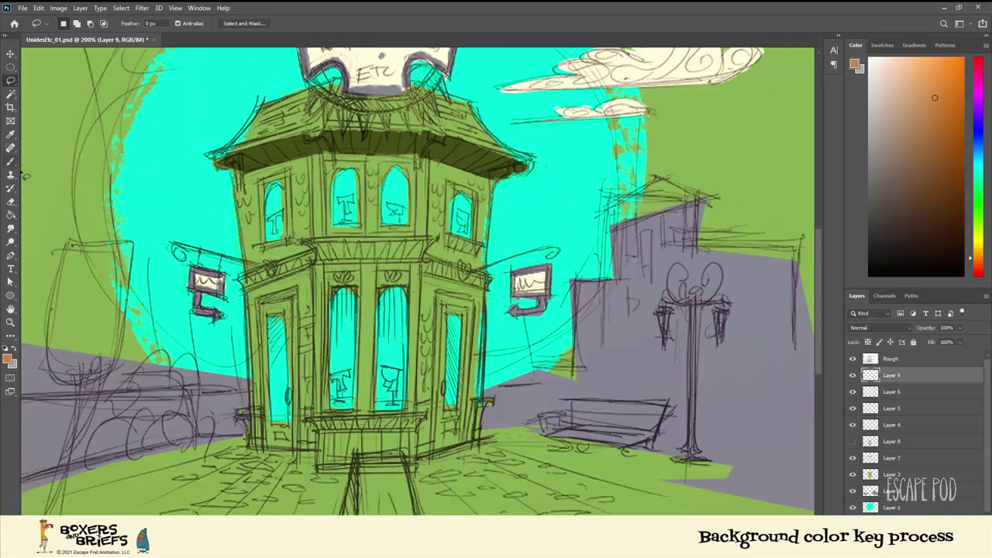
{"action": "left_click", "coordinate": [11, 161]}
{"action": "mouse_move", "coordinate": [438, 446]}
{"action": "left_mouse_down"}
{"action": "mouse_move", "coordinate": [434, 298]}
{"action": "mouse_move", "coordinate": [469, 409]}
{"action": "mouse_move", "coordinate": [463, 384]}
{"action": "left_mouse_up"}
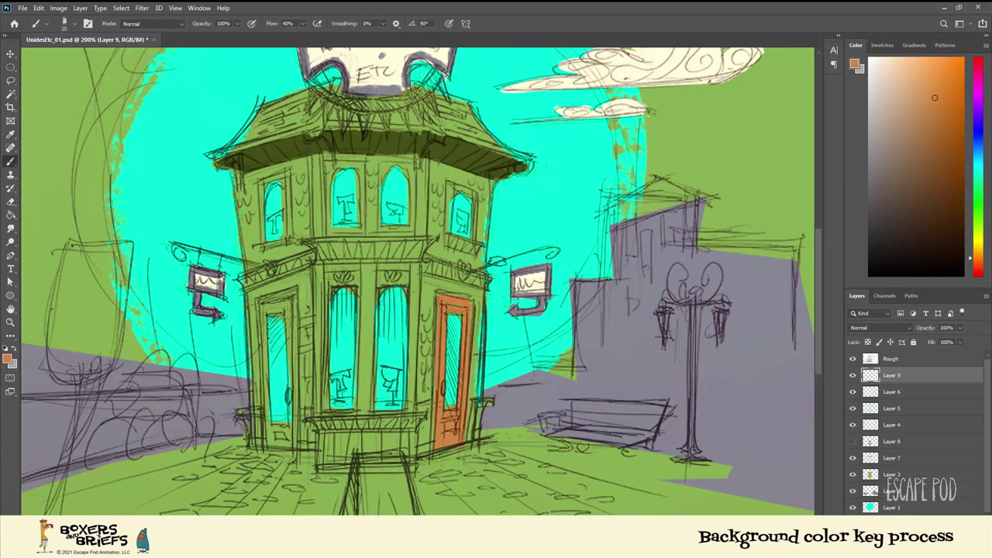
{"action": "mouse_move", "coordinate": [289, 298]}
{"action": "left_mouse_down"}
{"action": "mouse_move", "coordinate": [268, 355]}
{"action": "mouse_move", "coordinate": [288, 442]}
{"action": "left_mouse_up"}
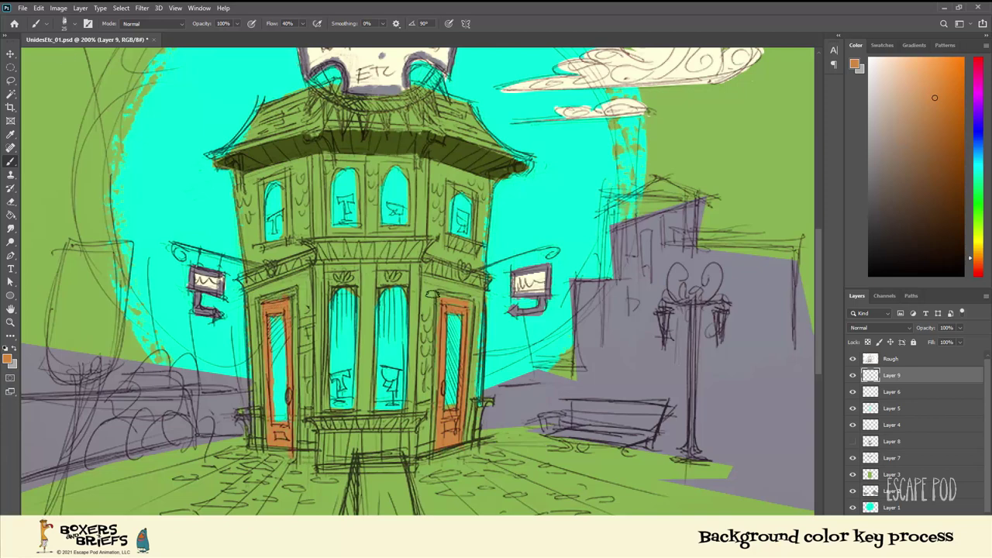
Turn the orange doors a darker brown with Hue/Saturation
{"action": "left_click", "coordinate": [58, 7]}
{"action": "mouse_move", "coordinate": [69, 36]}
{"action": "left_click", "coordinate": [186, 89]}
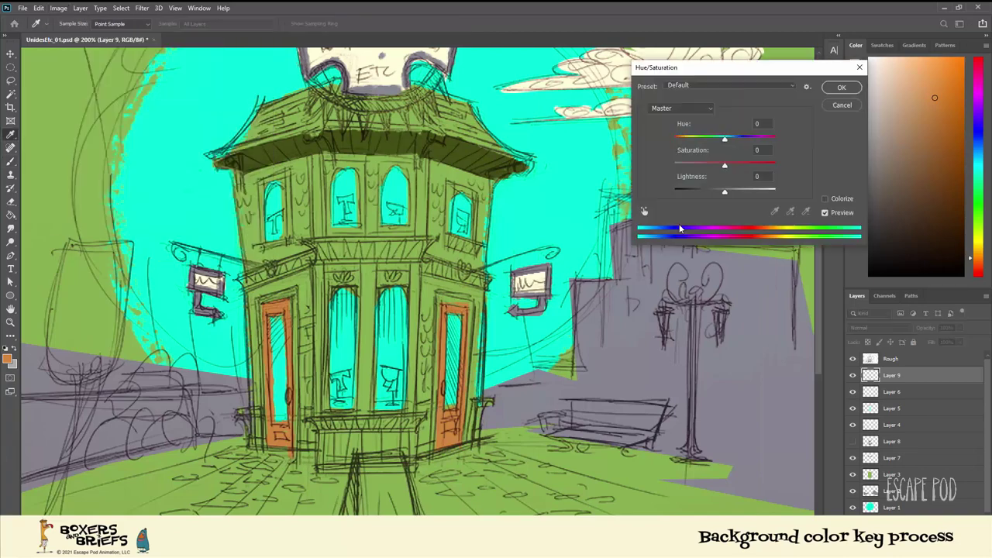
{"action": "left_click_drag", "start_coordinate": [726, 192], "coordinate": [716, 194]}
{"action": "left_click_drag", "start_coordinate": [725, 138], "coordinate": [731, 138]}
{"action": "left_click_drag", "start_coordinate": [714, 191], "coordinate": [709, 194]}
{"action": "key", "text": "Return"}
{"action": "key", "text": "b"}
{"action": "scroll", "coordinate": [597, 230], "scroll_direction": "up", "scroll_amount": 2}
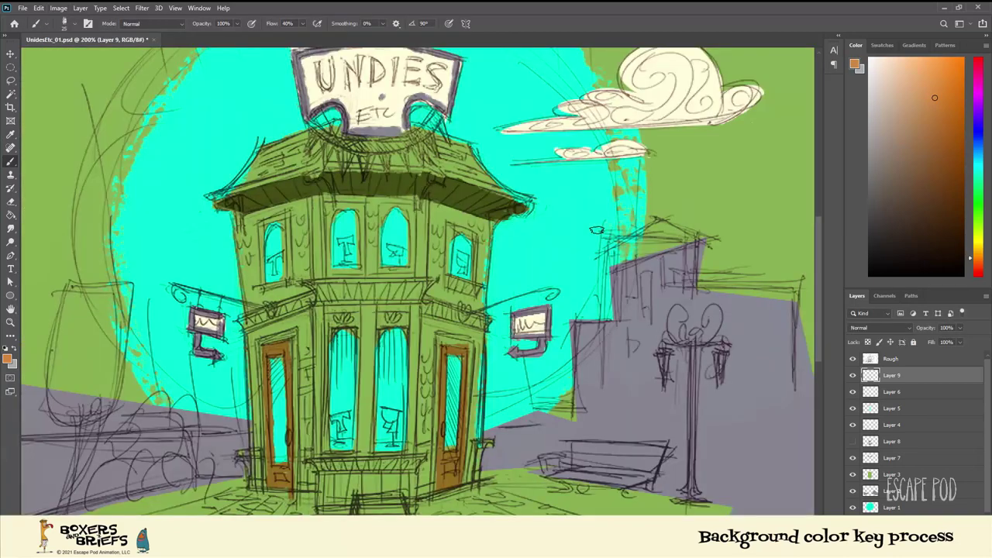
Add a layer mask to Layer 1 and mask vertical streaks into the edge of the cyan circle
{"action": "key", "text": "ctrl+minus"}
{"action": "key", "text": "ctrl+plus"}
{"action": "key", "text": "ctrl+minus"}
{"action": "left_click", "coordinate": [892, 507]}
{"action": "left_click", "coordinate": [904, 531]}
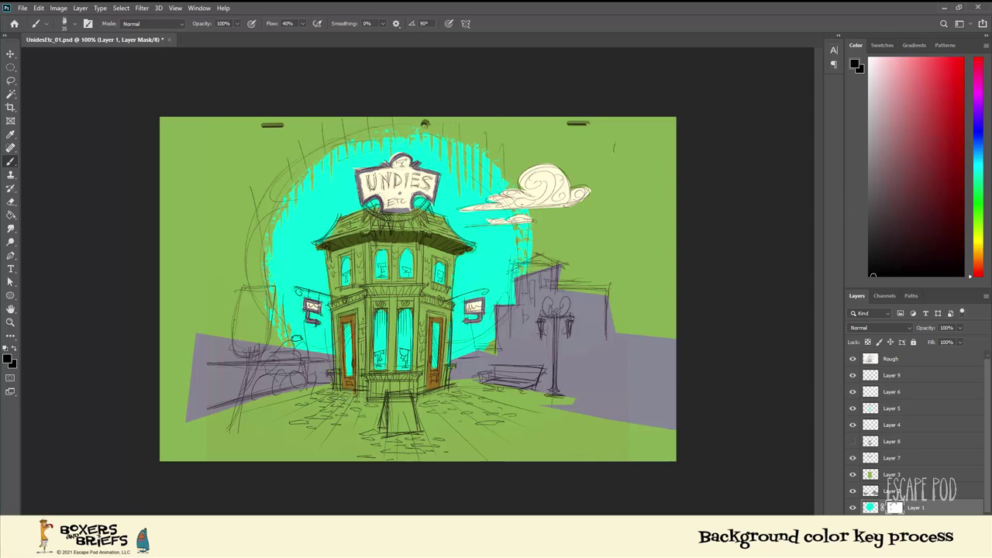
{"action": "key", "text": "ctrl+plus"}
{"action": "key", "text": "ctrl+minus"}
Add a layer mask to Layer 2 and mask out the grey over the bench and the planter beside it
{"action": "key", "text": "alt+bracketright"}
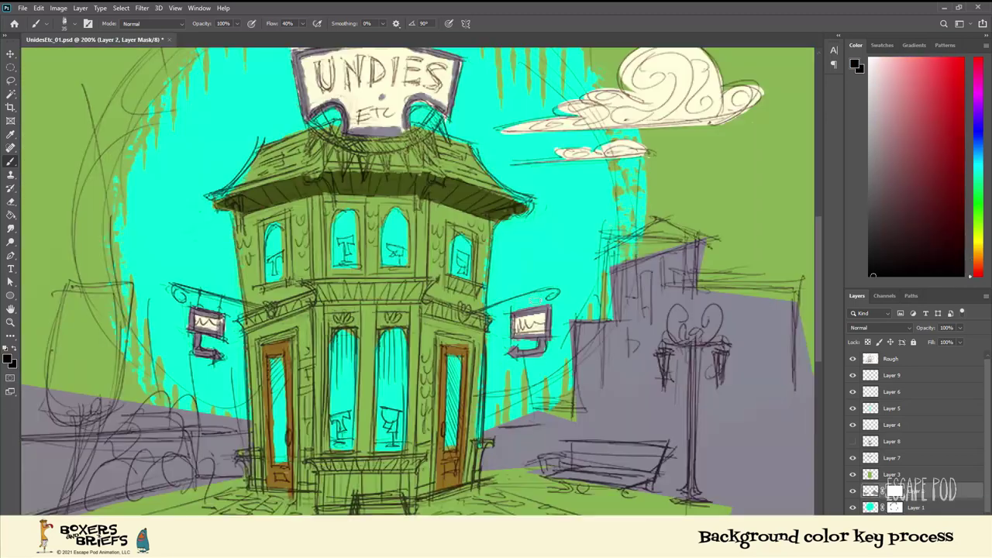
{"action": "key", "text": "ctrl+minus"}
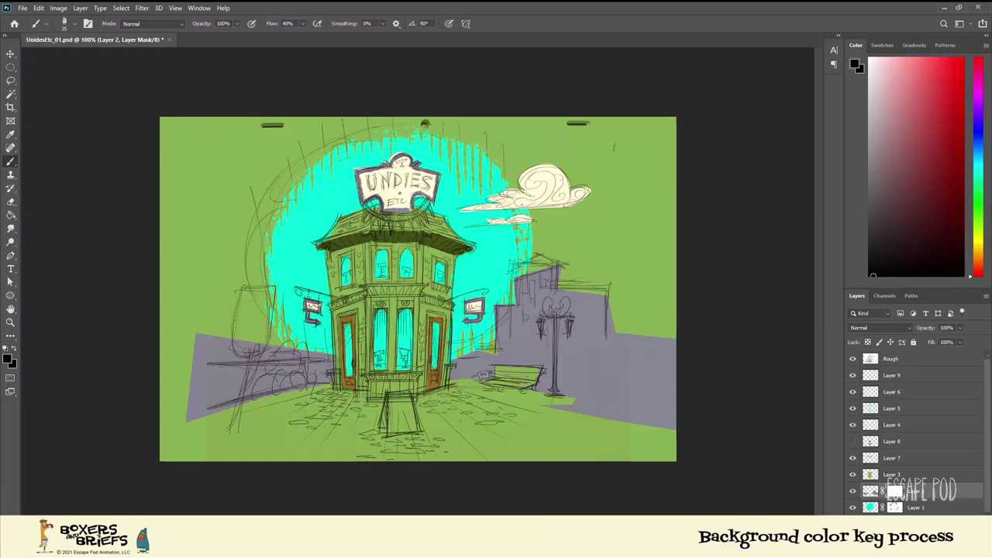
{"action": "key", "text": "ctrl+plus"}
{"action": "scroll", "coordinate": [595, 319], "scroll_direction": "down", "scroll_amount": 2}
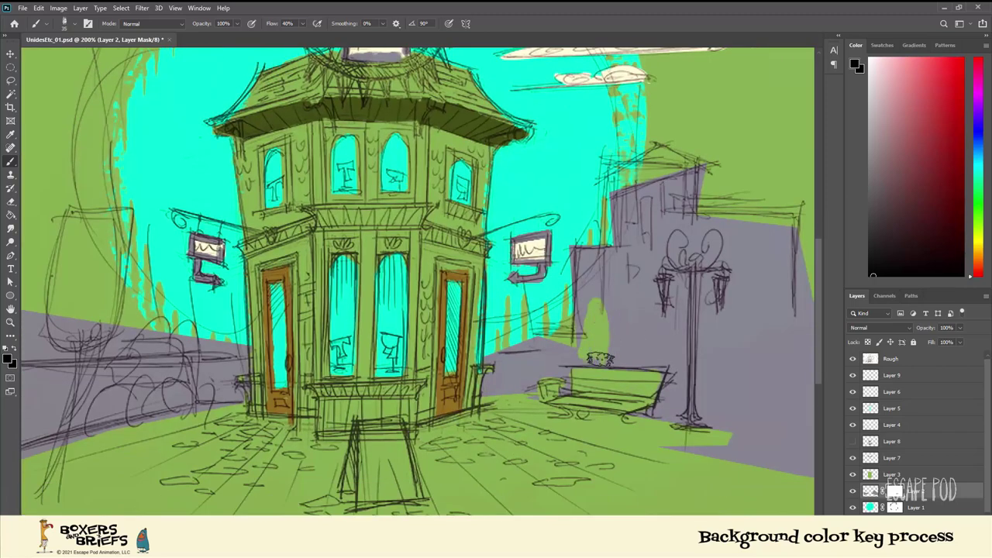
{"action": "key", "text": "ctrl+minus"}
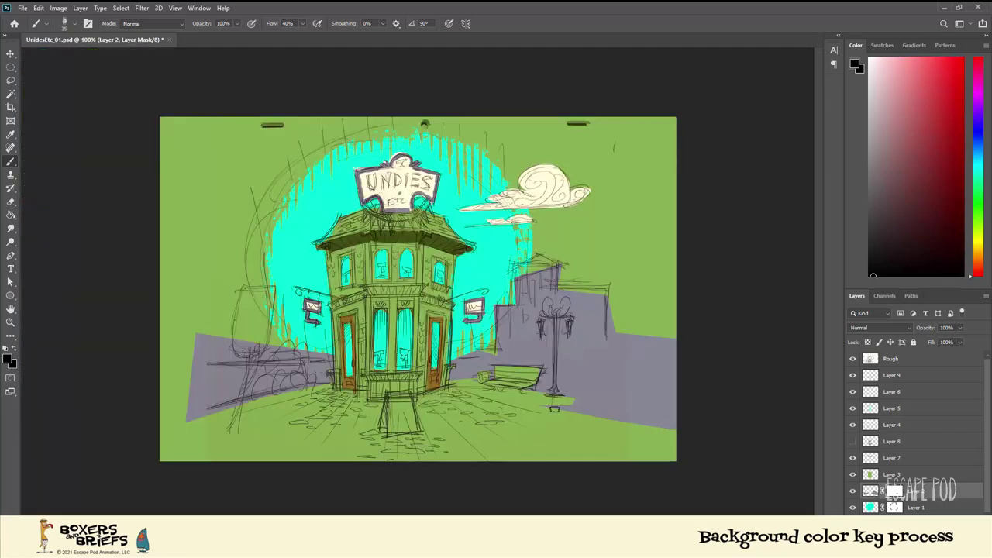
Tidy the grey's ground edges on Layer 2's mask and mask out the tree, its trunk and the bushes
{"action": "left_click_drag", "start_coordinate": [571, 403], "coordinate": [561, 406]}
{"action": "key", "text": "ctrl+plus"}
{"action": "scroll", "coordinate": [279, 465], "scroll_direction": "down", "scroll_amount": 2}
{"action": "key", "text": "ctrl+minus"}
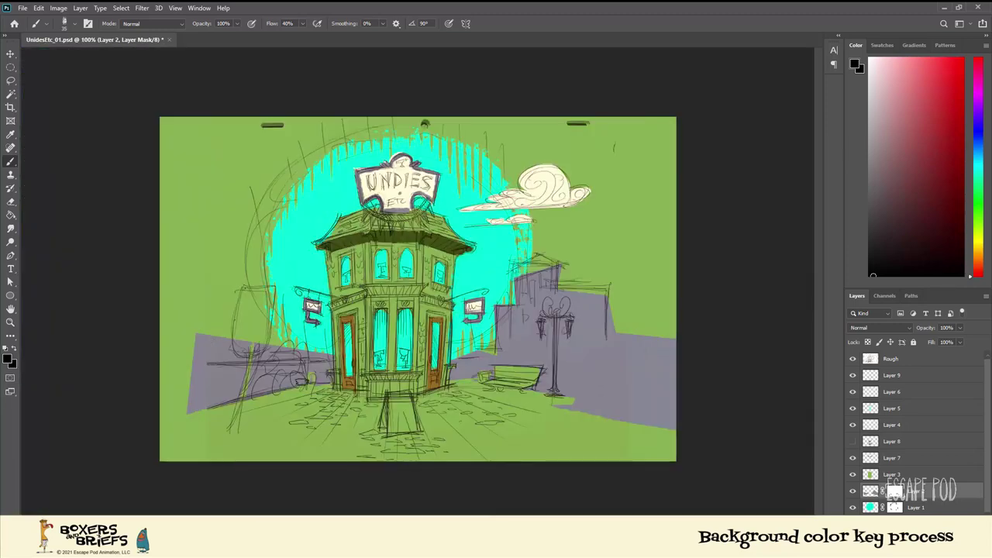
{"action": "left_click_drag", "start_coordinate": [306, 379], "coordinate": [277, 381]}
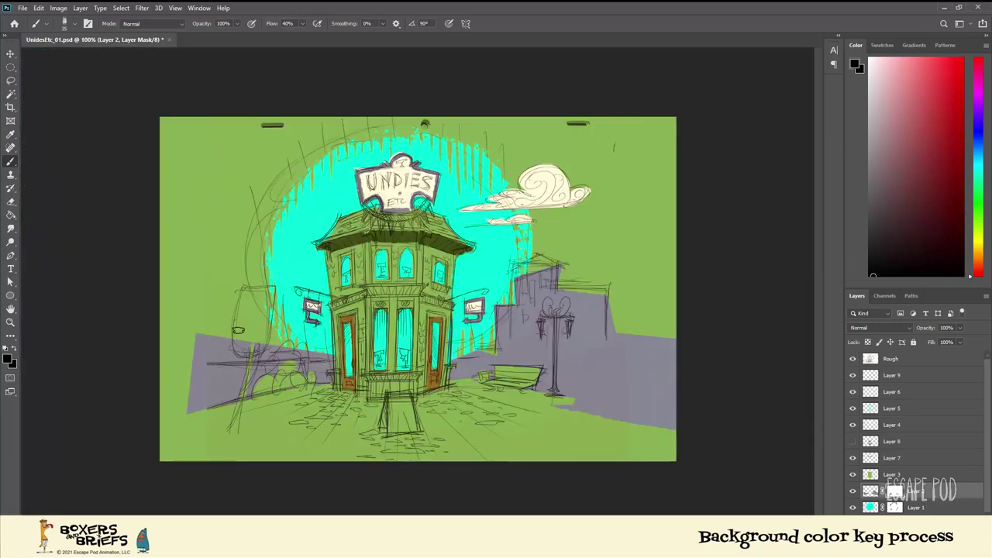
{"action": "key", "text": "ctrl+plus"}
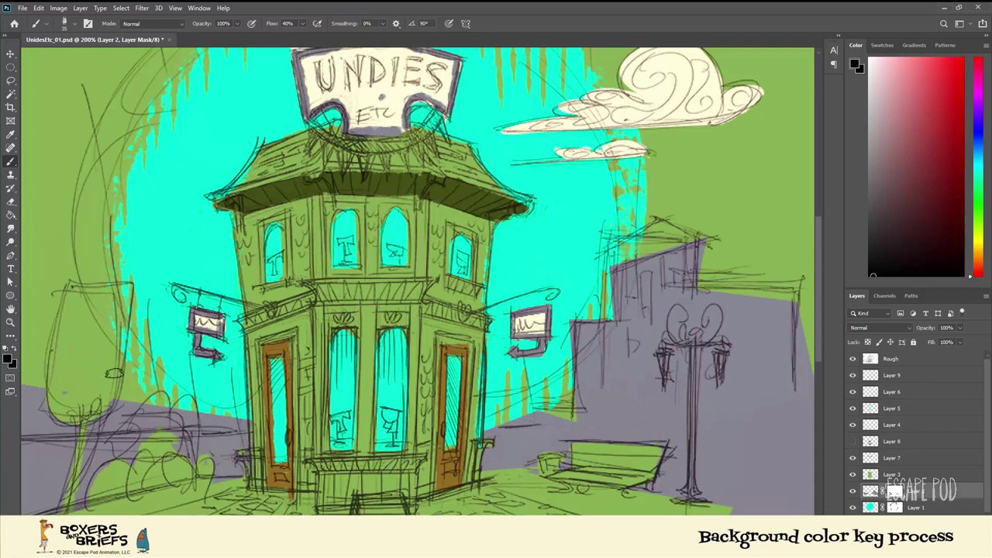
{"action": "key", "text": "ctrl+minus"}
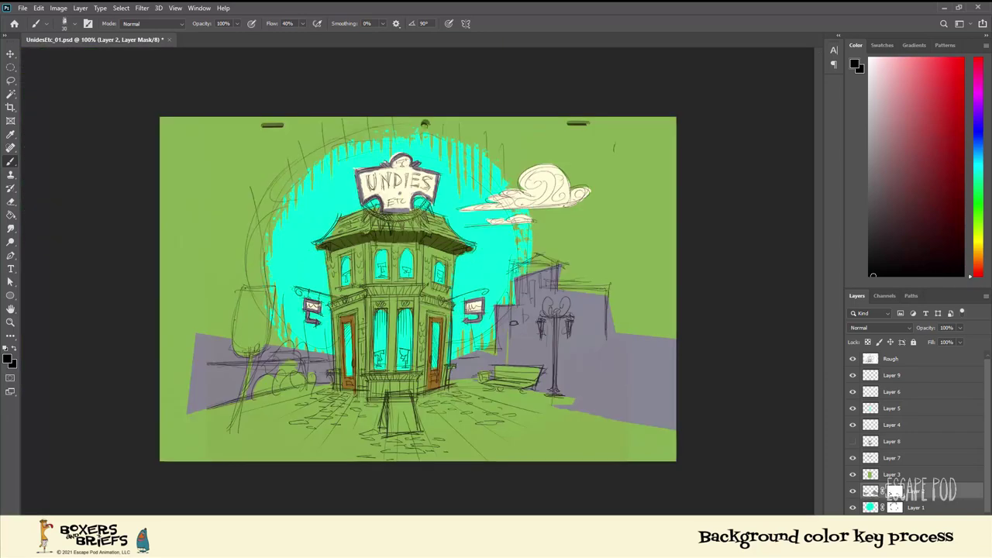
{"action": "left_click_drag", "start_coordinate": [515, 321], "coordinate": [516, 369]}
{"action": "mouse_move", "coordinate": [530, 323]}
{"action": "left_mouse_down"}
{"action": "mouse_move", "coordinate": [527, 382]}
{"action": "mouse_move", "coordinate": [537, 366]}
{"action": "left_mouse_up"}
{"action": "mouse_move", "coordinate": [545, 326]}
{"action": "left_mouse_down"}
{"action": "mouse_move", "coordinate": [544, 390]}
{"action": "mouse_move", "coordinate": [566, 411]}
{"action": "left_mouse_up"}
{"action": "left_click_drag", "start_coordinate": [575, 340], "coordinate": [575, 439]}
{"action": "key", "text": "ctrl+z"}
{"action": "key", "text": "ctrl+z"}
{"action": "key", "text": "ctrl+z"}
{"action": "key", "text": "ctrl+z"}
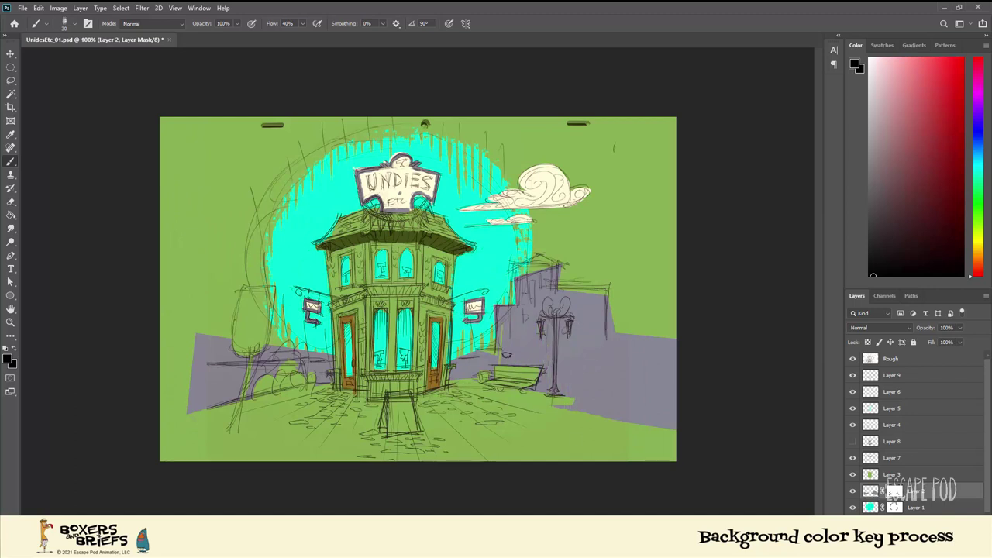
Mask windows and vertical streaks into the grey buildings, and brick joints into the grey wall beside the tree
{"action": "left_click_drag", "start_coordinate": [510, 333], "coordinate": [509, 366]}
{"action": "left_click_drag", "start_coordinate": [516, 332], "coordinate": [515, 365]}
{"action": "left_click_drag", "start_coordinate": [522, 333], "coordinate": [521, 365]}
{"action": "mouse_move", "coordinate": [553, 329]}
{"action": "left_mouse_down"}
{"action": "mouse_move", "coordinate": [580, 333]}
{"action": "mouse_move", "coordinate": [586, 390]}
{"action": "mouse_move", "coordinate": [599, 322]}
{"action": "mouse_move", "coordinate": [605, 448]}
{"action": "mouse_move", "coordinate": [626, 419]}
{"action": "left_mouse_up"}
{"action": "left_click_drag", "start_coordinate": [644, 378], "coordinate": [657, 410]}
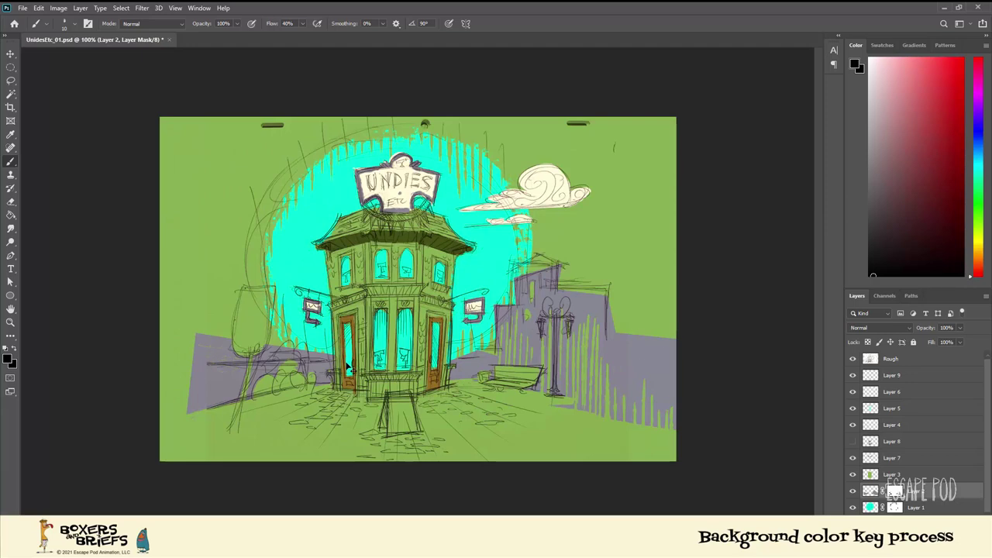
{"action": "left_click_drag", "start_coordinate": [203, 380], "coordinate": [245, 379]}
{"action": "left_click_drag", "start_coordinate": [196, 393], "coordinate": [236, 392]}
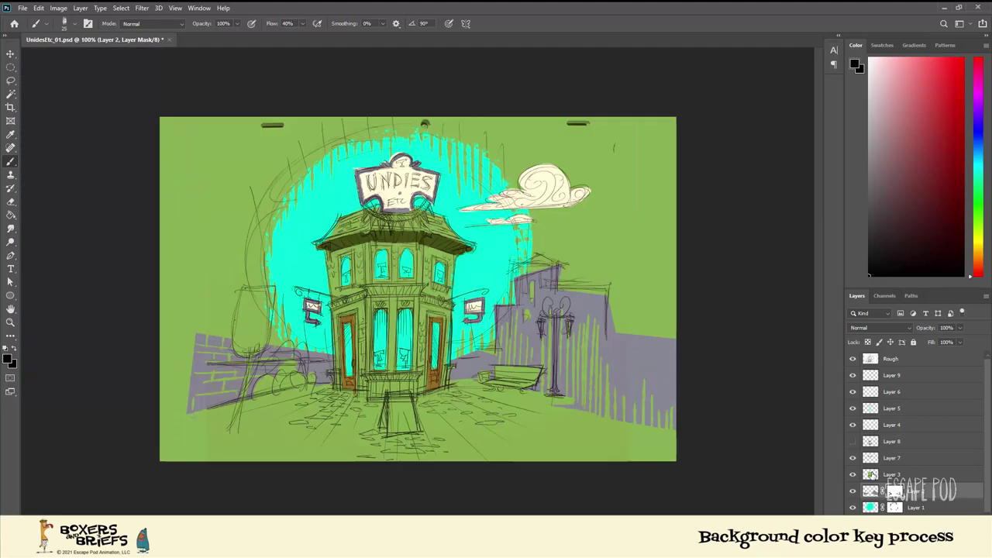
Compare the shop with and without the dark trim on Layer 8, leave the layer visible and select it
{"action": "left_click", "coordinate": [853, 442]}
{"action": "left_click", "coordinate": [853, 442]}
{"action": "left_click", "coordinate": [853, 442]}
{"action": "left_click", "coordinate": [853, 443]}
{"action": "left_click", "coordinate": [854, 441]}
{"action": "left_click", "coordinate": [891, 442]}
Lower Layer 8's opacity to 47% and check the softened trim across the building
{"action": "left_click", "coordinate": [960, 328]}
{"action": "left_click_drag", "start_coordinate": [962, 341], "coordinate": [936, 341]}
{"action": "left_click", "coordinate": [672, 14]}
{"action": "key", "text": "ctrl+plus"}
{"action": "key", "text": "ctrl+minus"}
{"action": "key", "text": "ctrl+plus"}
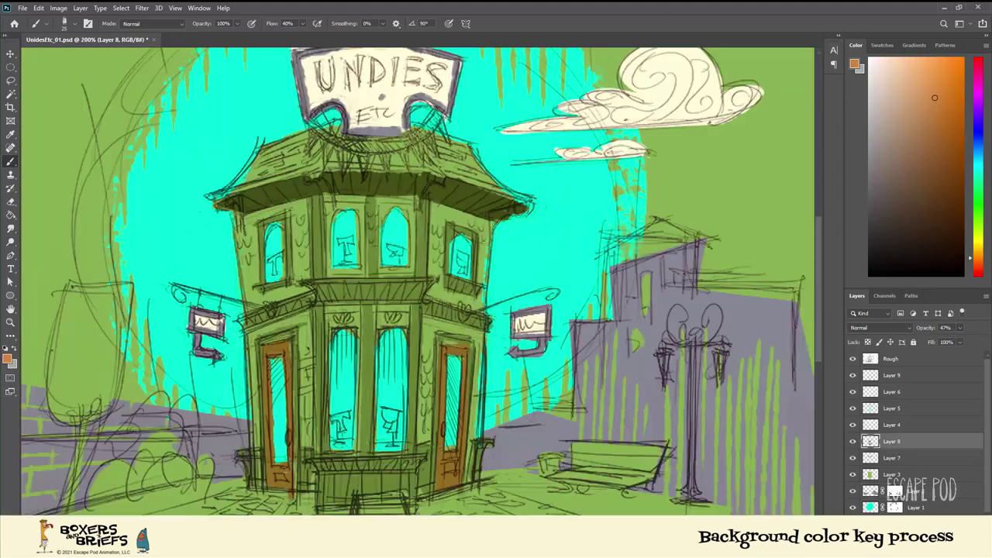
{"action": "scroll", "coordinate": [715, 147], "scroll_direction": "down", "scroll_amount": 2}
{"action": "scroll", "coordinate": [714, 148], "scroll_direction": "down", "scroll_amount": 1}
{"action": "scroll", "coordinate": [612, 354], "scroll_direction": "up", "scroll_amount": 4}
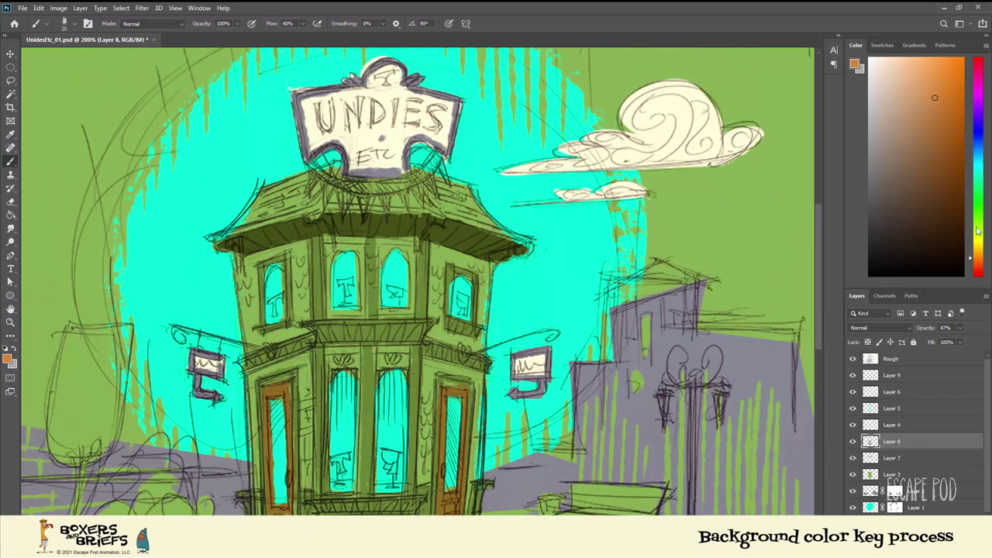
Set Layer 8's opacity to 100% and sample the trim's dark olive
{"action": "left_click", "coordinate": [961, 328]}
{"action": "left_click_drag", "start_coordinate": [937, 342], "coordinate": [966, 341]}
{"action": "left_click", "coordinate": [476, 276], "text": "alt"}
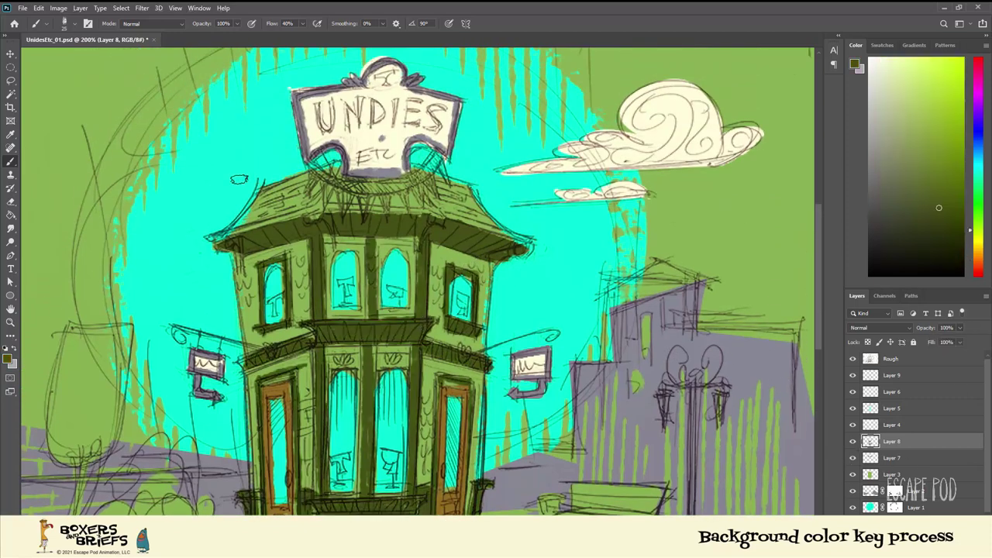
Paint the shop's roof area dark olive on Layer 8 and set the layer's opacity to 50%
{"action": "mouse_move", "coordinate": [226, 221]}
{"action": "left_mouse_down"}
{"action": "mouse_move", "coordinate": [310, 217]}
{"action": "mouse_move", "coordinate": [326, 175]}
{"action": "mouse_move", "coordinate": [272, 202]}
{"action": "mouse_move", "coordinate": [429, 216]}
{"action": "mouse_move", "coordinate": [403, 175]}
{"action": "mouse_move", "coordinate": [465, 186]}
{"action": "mouse_move", "coordinate": [496, 229]}
{"action": "mouse_move", "coordinate": [434, 209]}
{"action": "left_mouse_up"}
{"action": "key", "text": "ctrl+minus"}
{"action": "left_click_drag", "start_coordinate": [955, 328], "coordinate": [889, 331]}
{"action": "type", "text": "50"}
{"action": "key", "text": "Return"}
{"action": "key", "text": "ctrl+plus"}
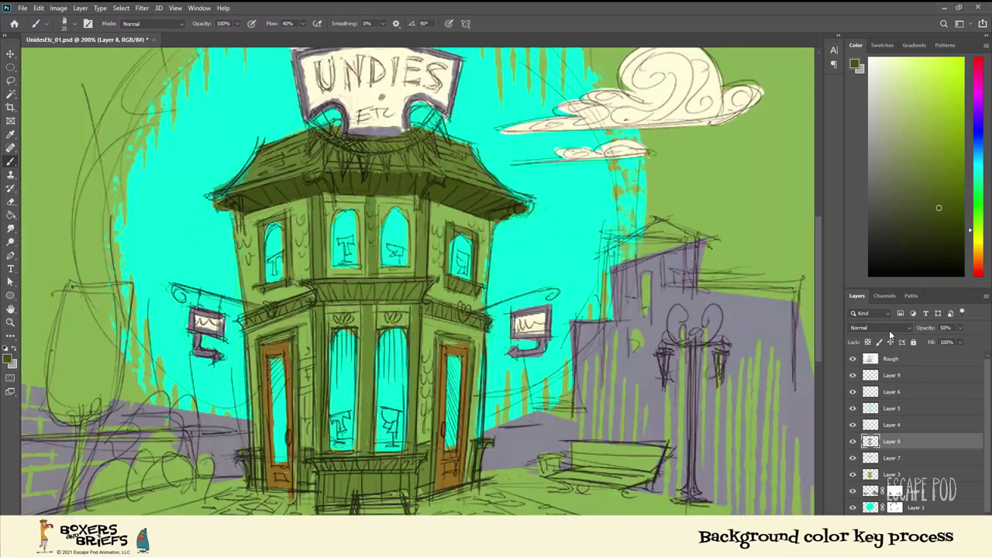
{"action": "scroll", "coordinate": [631, 357], "scroll_direction": "up", "scroll_amount": 4}
{"action": "left_click", "coordinate": [890, 429]}
{"action": "key", "text": "l"}
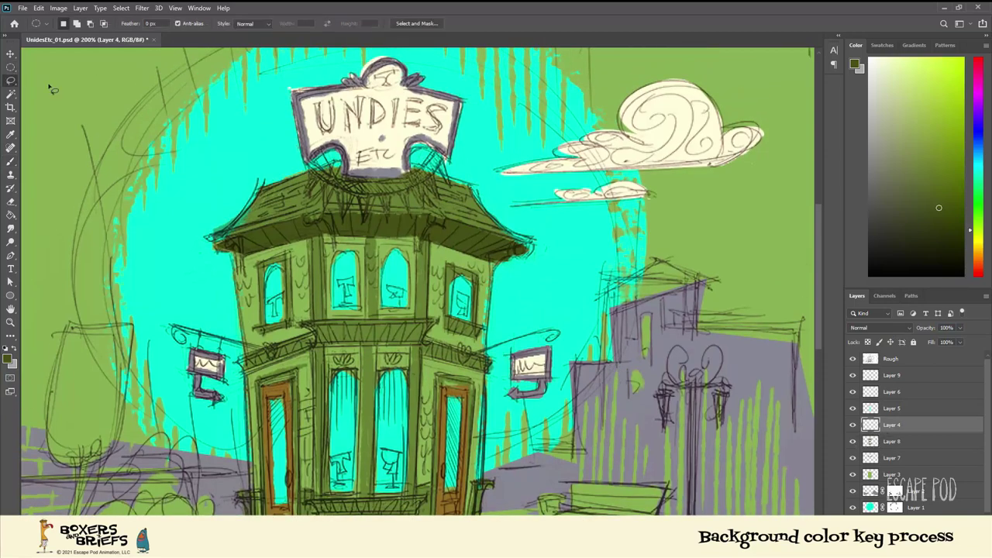
{"action": "key", "text": "ctrl+shift+alt+n"}
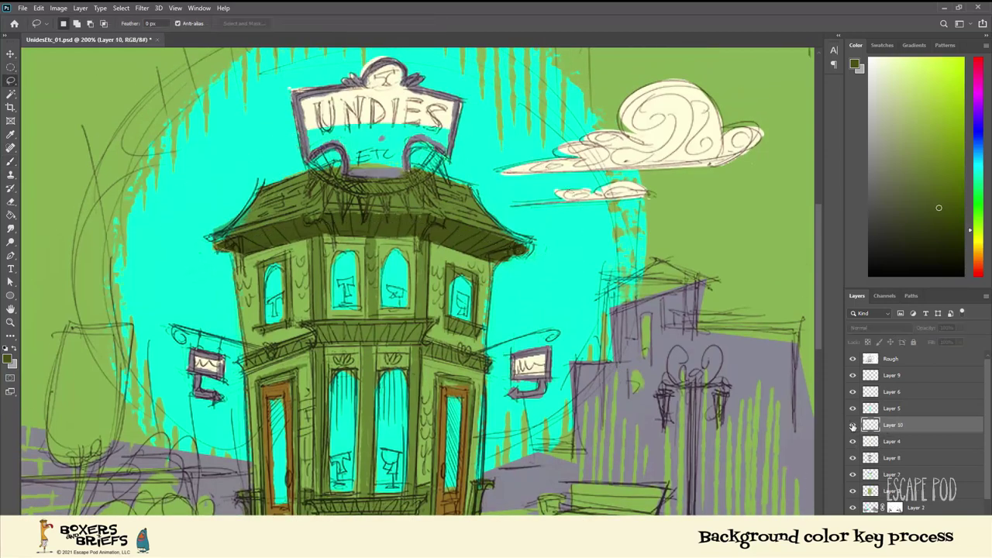
{"action": "left_click", "coordinate": [852, 426]}
{"action": "key", "text": "ctrl+z"}
Copy the roof from Layer 8 onto its own layer and adjust its saturation and lightness with Hue/Saturation
{"action": "left_click", "coordinate": [900, 444]}
{"action": "key", "text": "ctrl+j"}
{"action": "left_click", "coordinate": [58, 8]}
{"action": "mouse_move", "coordinate": [93, 35]}
{"action": "left_click", "coordinate": [233, 89]}
{"action": "left_click_drag", "start_coordinate": [724, 166], "coordinate": [688, 167]}
{"action": "left_click_drag", "start_coordinate": [727, 193], "coordinate": [737, 194]}
{"action": "left_click_drag", "start_coordinate": [692, 167], "coordinate": [719, 168]}
{"action": "left_click", "coordinate": [843, 87]}
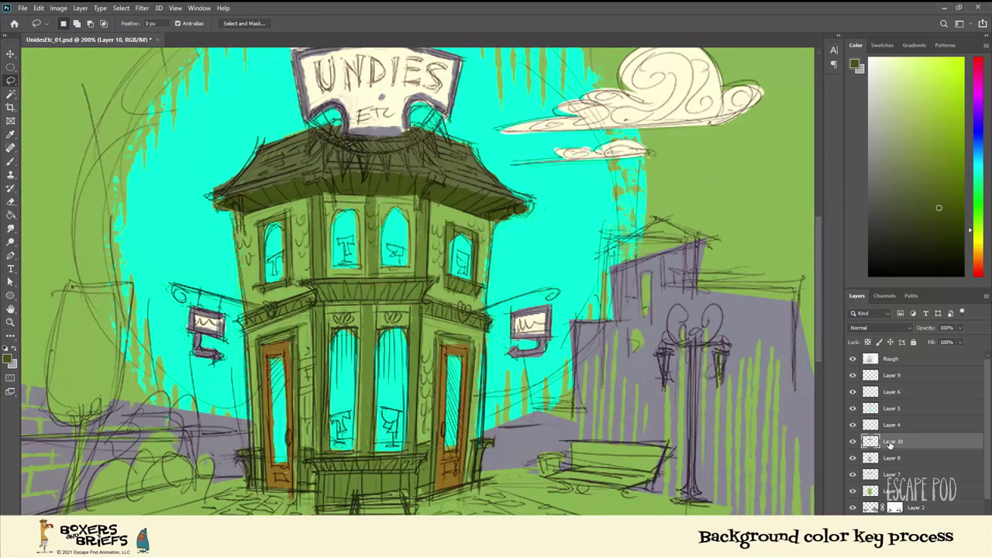
Undo the last color adjustment, then duplicate Layer 10 at 50% opacity
{"action": "key", "text": "ctrl+z"}
{"action": "key", "text": "ctrl+z"}
{"action": "key", "text": "ctrl+shift+z"}
{"action": "key", "text": "5"}
{"action": "right_click", "coordinate": [898, 443]}
{"action": "left_click", "coordinate": [876, 62]}
{"action": "key", "text": "Return"}
Desaturate the duplicated roof layer with Hue/Saturation and leave the original Layer 10 hidden
{"action": "key", "text": "ctrl+u"}
{"action": "left_click_drag", "start_coordinate": [724, 165], "coordinate": [659, 167]}
{"action": "key", "text": "Return"}
{"action": "left_click", "coordinate": [852, 458]}
{"action": "left_click", "coordinate": [853, 458]}
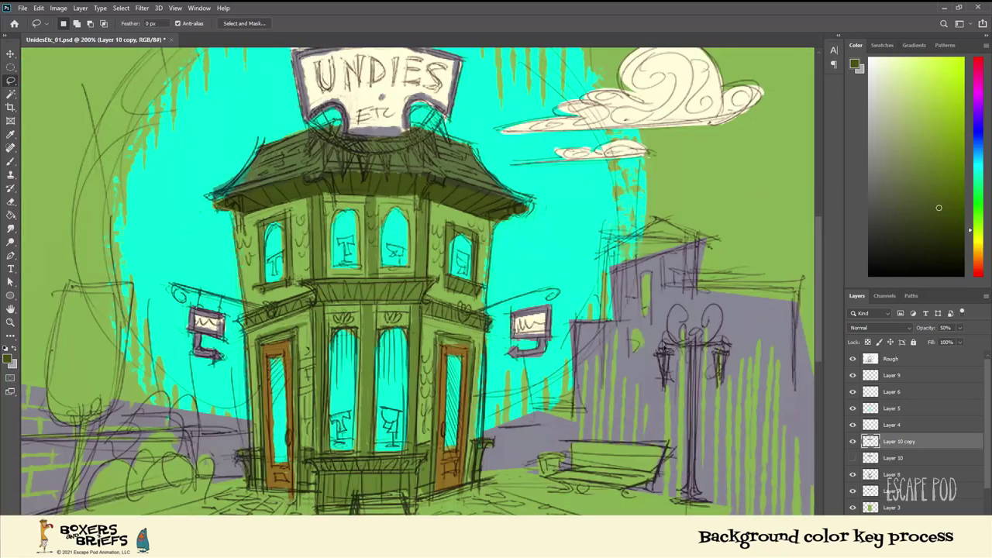
Paint the heart ornaments above the doors and the door handles yellow-green on a new layer above Layer 9
{"action": "key", "text": "b"}
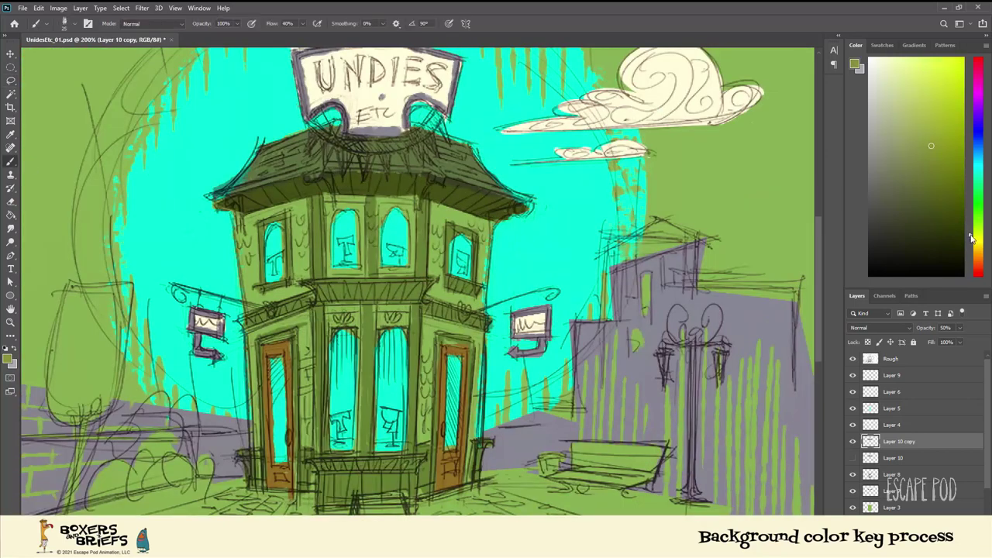
{"action": "left_click", "coordinate": [923, 375]}
{"action": "key", "text": "ctrl+shift+alt+n"}
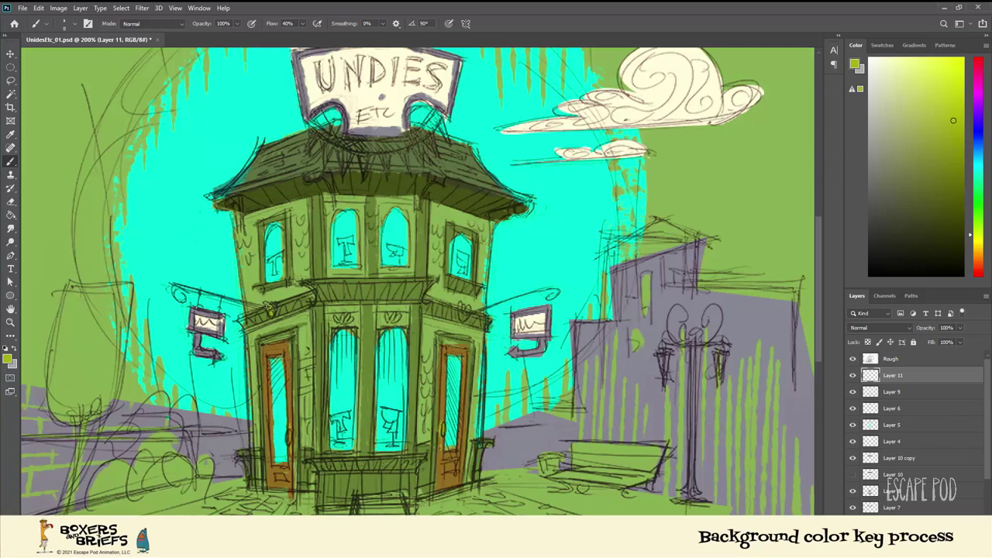
{"action": "key", "text": "ctrl+minus"}
{"action": "key", "text": "ctrl+plus"}
{"action": "key", "text": "ctrl+plus"}
{"action": "scroll", "coordinate": [418, 281], "scroll_direction": "down", "scroll_amount": 3}
{"action": "key", "text": "ctrl+minus"}
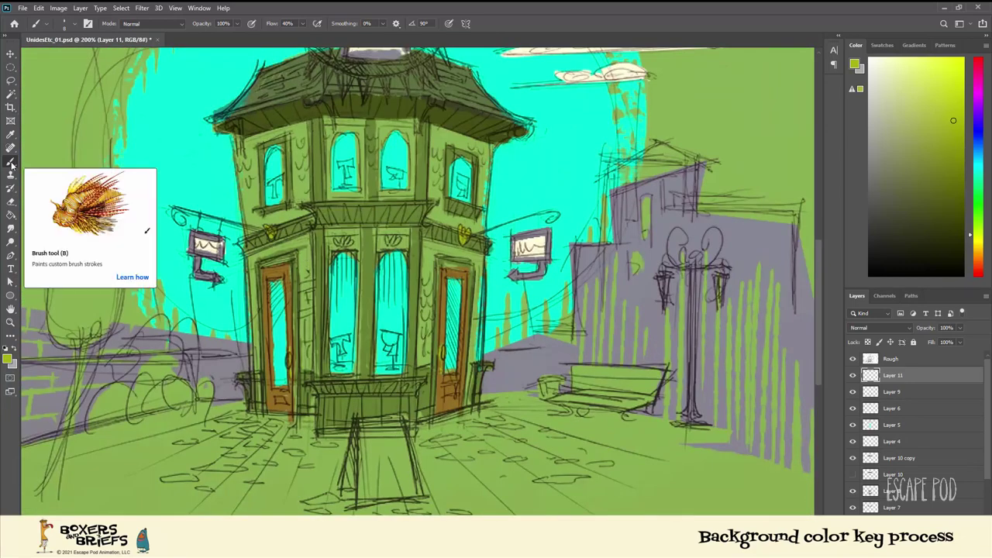
Identify the window layer by toggling Layer 5, and add a new layer clipped to it
{"action": "scroll", "coordinate": [914, 434], "scroll_direction": "down", "scroll_amount": 1}
{"action": "left_click", "coordinate": [852, 419]}
{"action": "left_click", "coordinate": [853, 420]}
{"action": "left_click", "coordinate": [920, 421]}
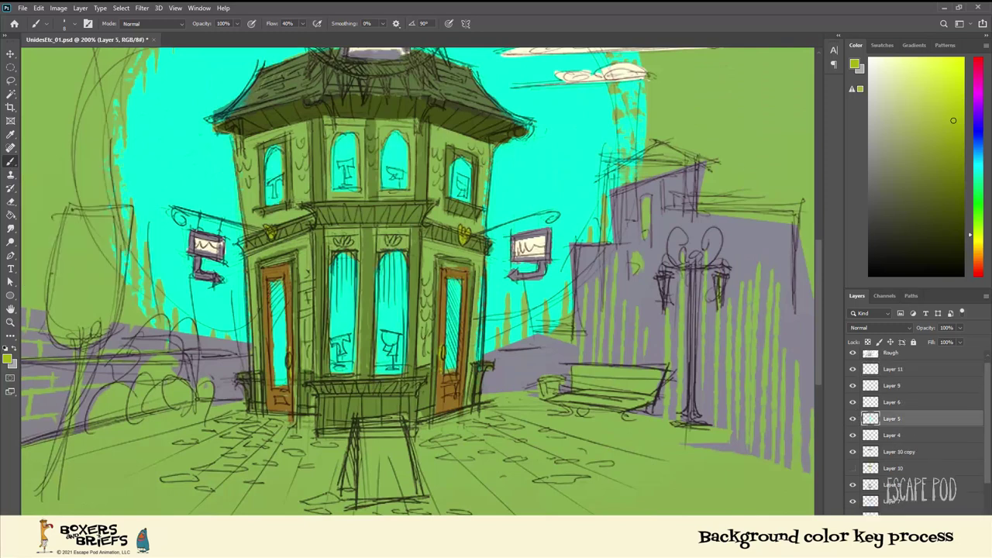
{"action": "key", "text": "ctrl+alt+shift+n"}
{"action": "key", "text": "ctrl+alt+g"}
Paint cream over the lower halves of the two tall ground-floor windows with a larger brush at full layer opacity
{"action": "key", "text": "bracketright"}
{"action": "key", "text": "bracketright"}
{"action": "key", "text": "bracketright"}
{"action": "key", "text": "bracketright"}
{"action": "mouse_move", "coordinate": [353, 296]}
{"action": "left_mouse_down"}
{"action": "mouse_move", "coordinate": [340, 378]}
{"action": "mouse_move", "coordinate": [336, 298]}
{"action": "left_mouse_up"}
{"action": "mouse_move", "coordinate": [379, 316]}
{"action": "left_mouse_down"}
{"action": "mouse_move", "coordinate": [391, 369]}
{"action": "mouse_move", "coordinate": [403, 338]}
{"action": "left_mouse_up"}
{"action": "mouse_move", "coordinate": [959, 328]}
{"action": "left_mouse_down"}
{"action": "mouse_move", "coordinate": [932, 342]}
{"action": "mouse_move", "coordinate": [949, 343]}
{"action": "left_mouse_up"}
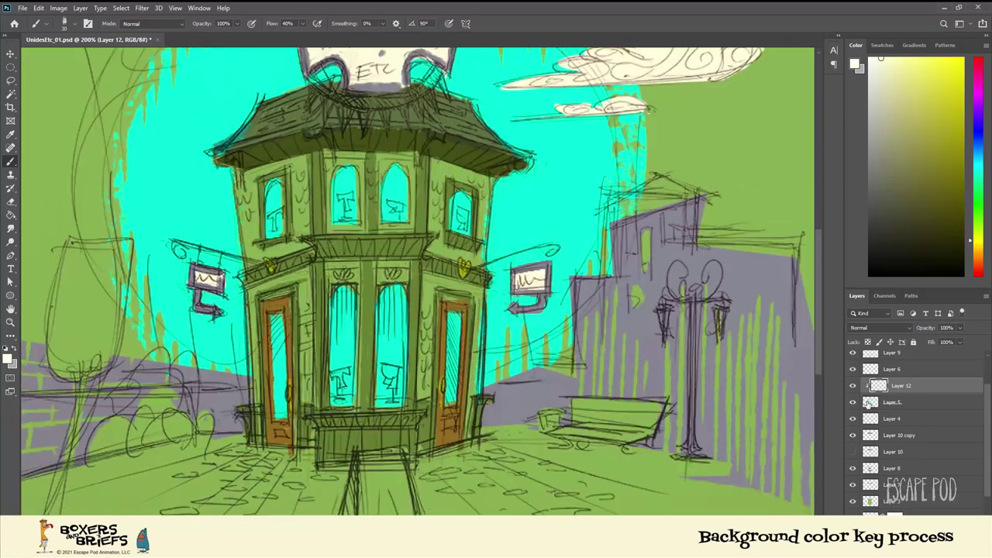
{"action": "mouse_move", "coordinate": [335, 333]}
{"action": "left_mouse_down"}
{"action": "mouse_move", "coordinate": [338, 405]}
{"action": "mouse_move", "coordinate": [387, 410]}
{"action": "mouse_move", "coordinate": [418, 380]}
{"action": "left_mouse_up"}
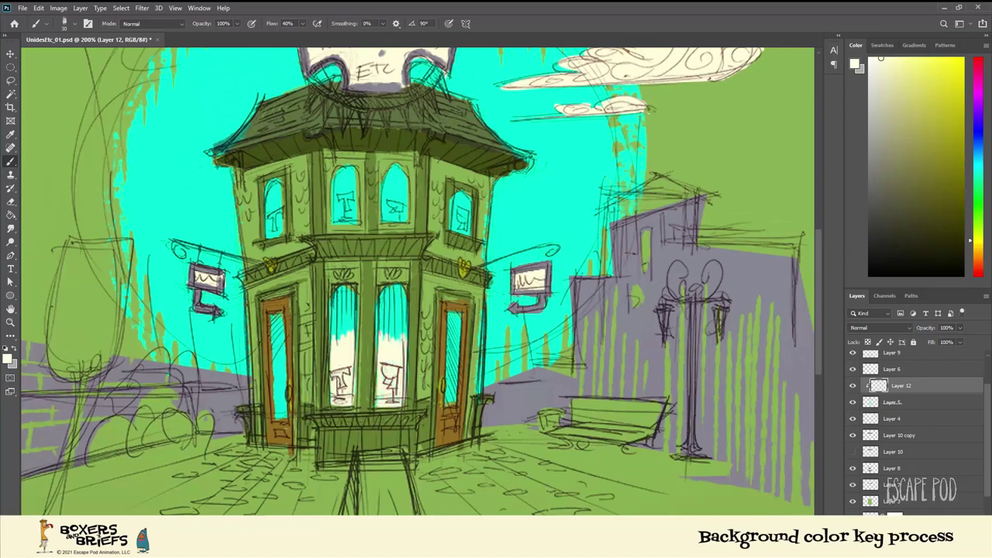
Try to desaturate and lighten the cyan windows on Layer 5 with Hue/Saturation
{"action": "scroll", "coordinate": [418, 281], "scroll_direction": "up", "scroll_amount": 1}
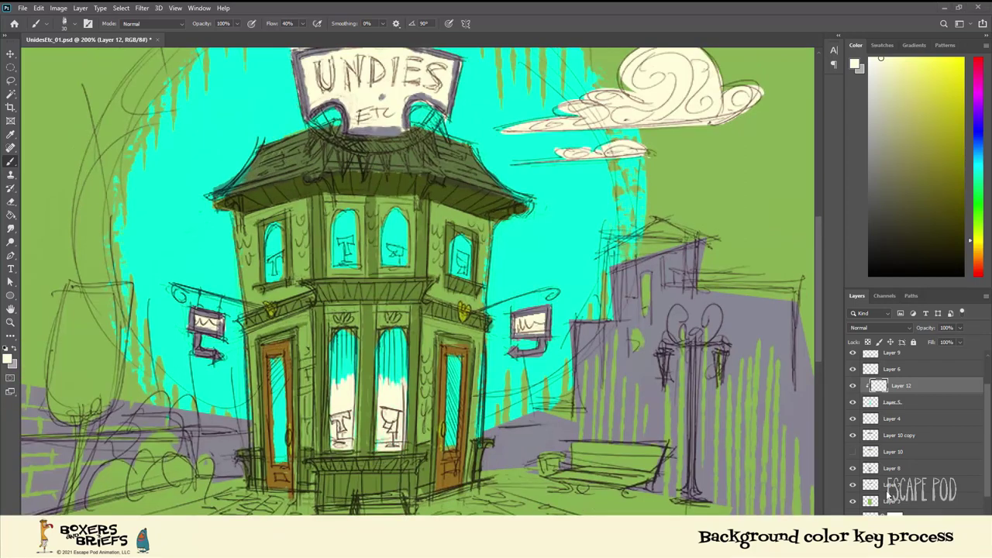
{"action": "left_click", "coordinate": [852, 402]}
{"action": "left_click", "coordinate": [853, 403]}
{"action": "left_click", "coordinate": [893, 403]}
{"action": "left_click", "coordinate": [59, 8]}
{"action": "mouse_move", "coordinate": [74, 32]}
{"action": "left_click", "coordinate": [190, 90]}
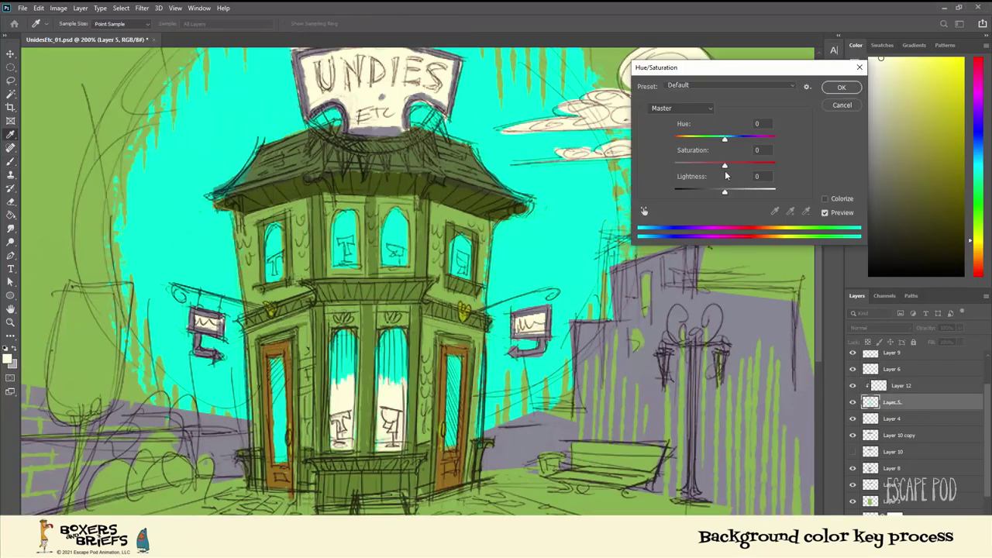
{"action": "mouse_move", "coordinate": [724, 167]}
{"action": "left_mouse_down"}
{"action": "mouse_move", "coordinate": [735, 167]}
{"action": "mouse_move", "coordinate": [711, 168]}
{"action": "left_mouse_up"}
{"action": "left_click_drag", "start_coordinate": [725, 191], "coordinate": [739, 194]}
{"action": "left_click", "coordinate": [841, 87]}
Separate the sign's purple frame from Layer 5 onto its own unclipped layer above Layer 6
{"action": "scroll", "coordinate": [465, 194], "scroll_direction": "up", "scroll_amount": 2}
{"action": "left_click_drag", "start_coordinate": [11, 67], "coordinate": [70, 77]}
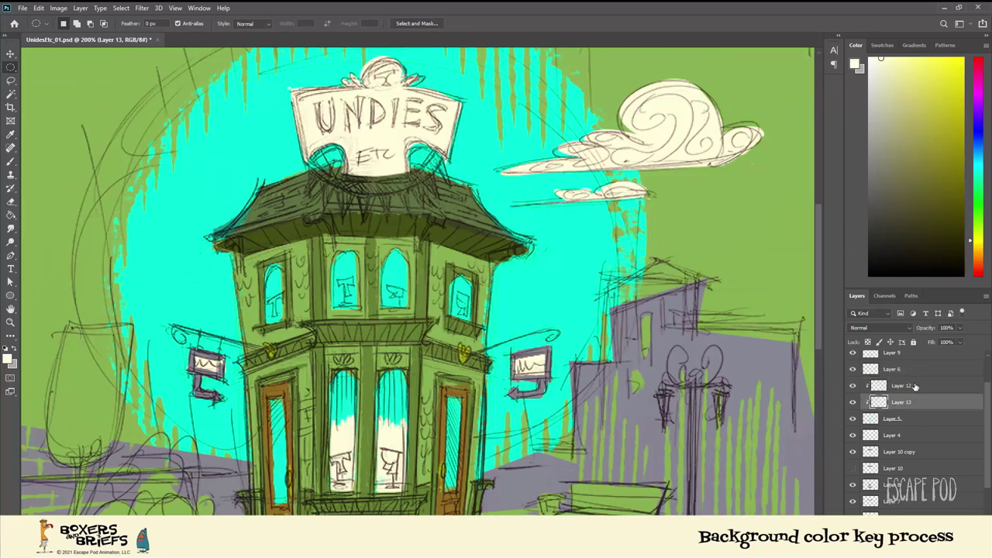
{"action": "left_click_drag", "start_coordinate": [911, 402], "coordinate": [909, 362]}
Turn the windows on Layer 5 pale blue by adjusting saturation and lightness with Hue/Saturation
{"action": "left_click", "coordinate": [853, 418]}
{"action": "left_click", "coordinate": [853, 419]}
{"action": "left_click", "coordinate": [891, 419]}
{"action": "left_click", "coordinate": [58, 8]}
{"action": "mouse_move", "coordinate": [72, 35]}
{"action": "left_click", "coordinate": [192, 89]}
{"action": "left_click_drag", "start_coordinate": [724, 192], "coordinate": [713, 165]}
{"action": "left_click", "coordinate": [841, 87]}
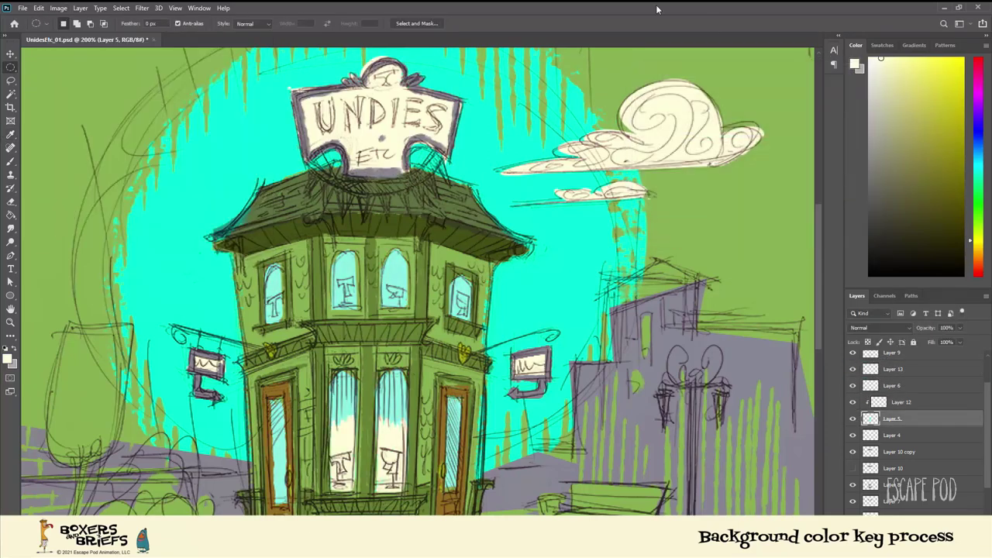
Paint the board standing in front of the shop crimson on a new layer above Layer 11
{"action": "scroll", "coordinate": [584, 442], "scroll_direction": "down", "scroll_amount": 3}
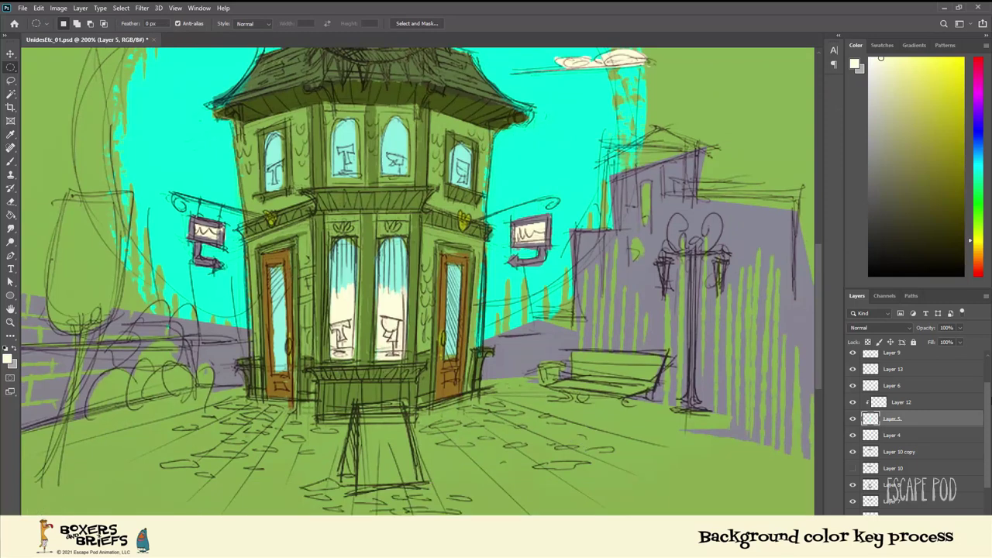
{"action": "scroll", "coordinate": [915, 426], "scroll_direction": "up", "scroll_amount": 2}
{"action": "left_click", "coordinate": [896, 375]}
{"action": "key", "text": "ctrl+shift+alt+n"}
{"action": "left_click", "coordinate": [981, 62]}
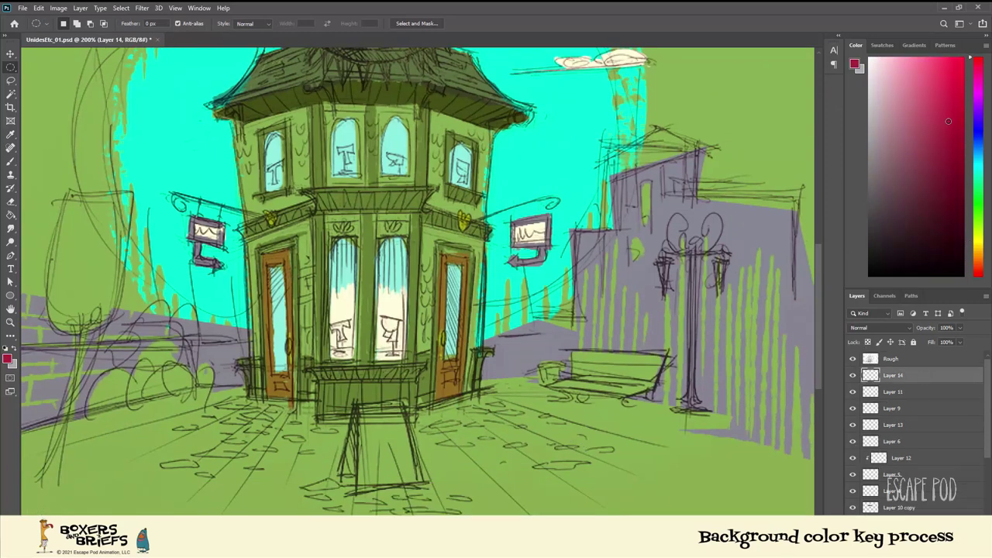
{"action": "key", "text": "b"}
{"action": "mouse_move", "coordinate": [365, 406]}
{"action": "left_mouse_down"}
{"action": "mouse_move", "coordinate": [370, 493]}
{"action": "mouse_move", "coordinate": [409, 405]}
{"action": "mouse_move", "coordinate": [388, 484]}
{"action": "mouse_move", "coordinate": [391, 433]}
{"action": "left_mouse_up"}
Adjust the red board to saturation +86 and lightness -27, and shade its narrow side dark maroon
{"action": "left_click", "coordinate": [58, 8]}
{"action": "mouse_move", "coordinate": [78, 35]}
{"action": "left_click", "coordinate": [194, 97]}
{"action": "left_click_drag", "start_coordinate": [725, 192], "coordinate": [768, 169]}
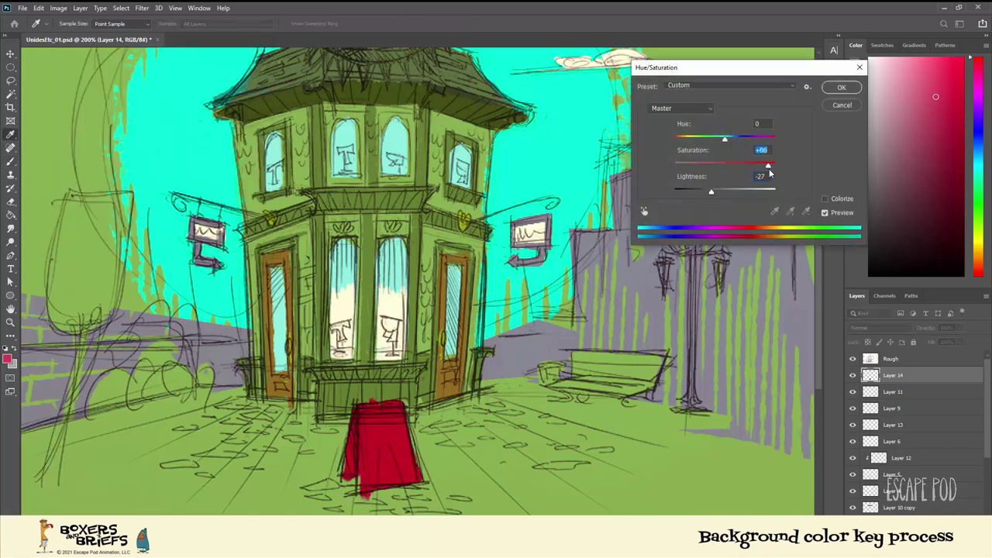
{"action": "left_click", "coordinate": [842, 88]}
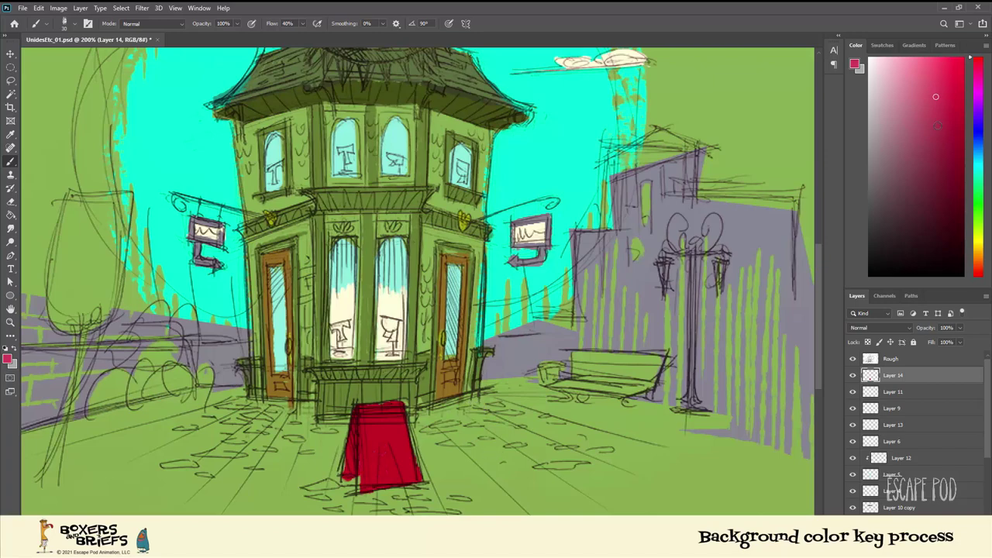
{"action": "left_click_drag", "start_coordinate": [348, 473], "coordinate": [355, 424]}
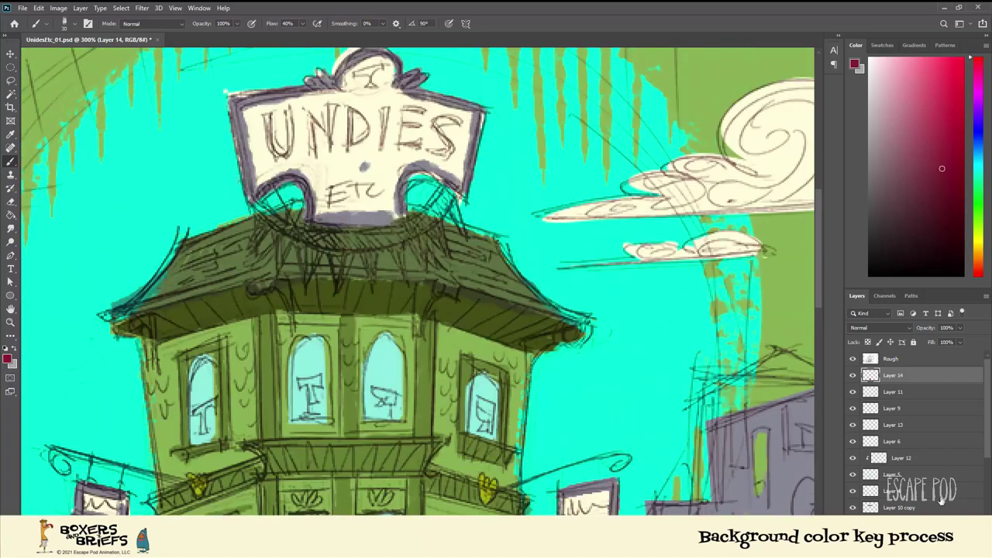
Add a new layer above Layer 14 and cover the purple dot on the sign with the sign's sampled cream
{"action": "left_click", "coordinate": [941, 521]}
{"action": "left_click", "coordinate": [385, 166], "text": "alt"}
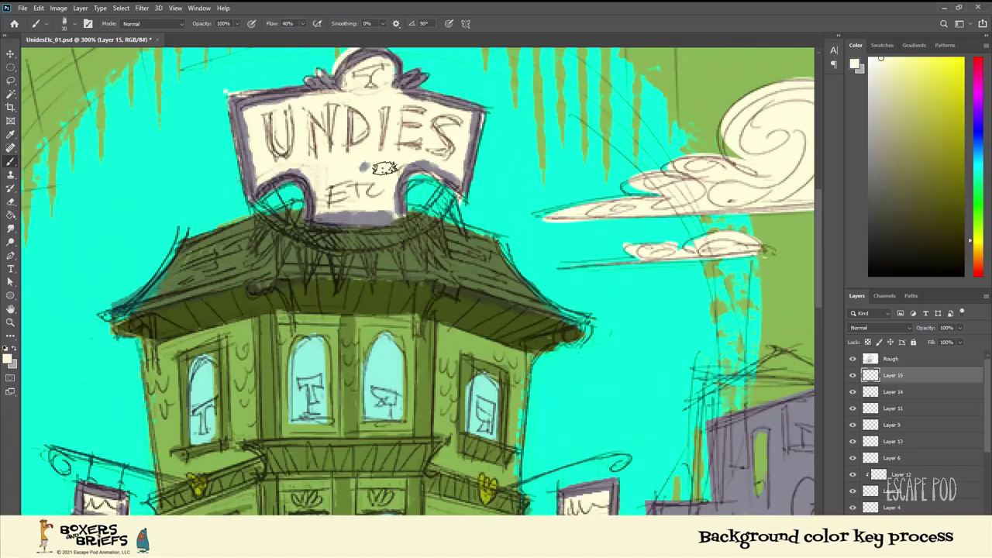
{"action": "left_click_drag", "start_coordinate": [379, 167], "coordinate": [362, 167]}
{"action": "left_click_drag", "start_coordinate": [254, 199], "coordinate": [321, 246]}
{"action": "left_click_drag", "start_coordinate": [259, 208], "coordinate": [369, 247]}
{"action": "key", "text": "ctrl+z"}
{"action": "key", "text": "ctrl+z"}
{"action": "key", "text": "ctrl+z"}
Paint a narrow cream swag curving beneath the Undies Etc sign with a smaller brush
{"action": "key", "text": "bracketleft"}
{"action": "key", "text": "bracketleft"}
{"action": "key", "text": "bracketleft"}
{"action": "mouse_move", "coordinate": [456, 193]}
{"action": "left_mouse_down"}
{"action": "mouse_move", "coordinate": [361, 245]}
{"action": "mouse_move", "coordinate": [310, 242]}
{"action": "left_mouse_up"}
{"action": "mouse_move", "coordinate": [256, 199]}
{"action": "left_mouse_down"}
{"action": "mouse_move", "coordinate": [415, 242]}
{"action": "mouse_move", "coordinate": [456, 197]}
{"action": "left_mouse_up"}
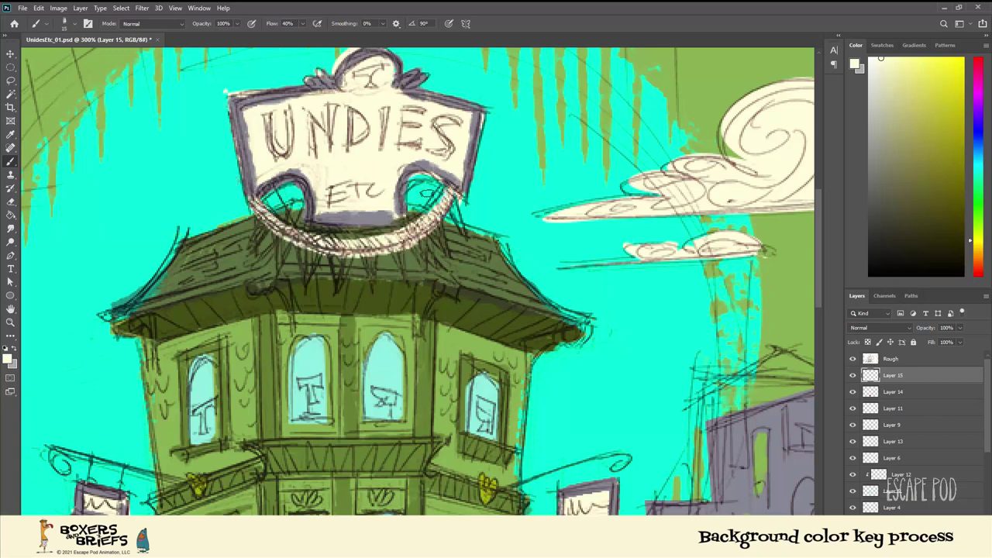
Add a new layer for the pennants and sample the red of the board in front of the shop
{"action": "left_click", "coordinate": [979, 62]}
{"action": "left_click", "coordinate": [882, 45]}
{"action": "left_click", "coordinate": [853, 62]}
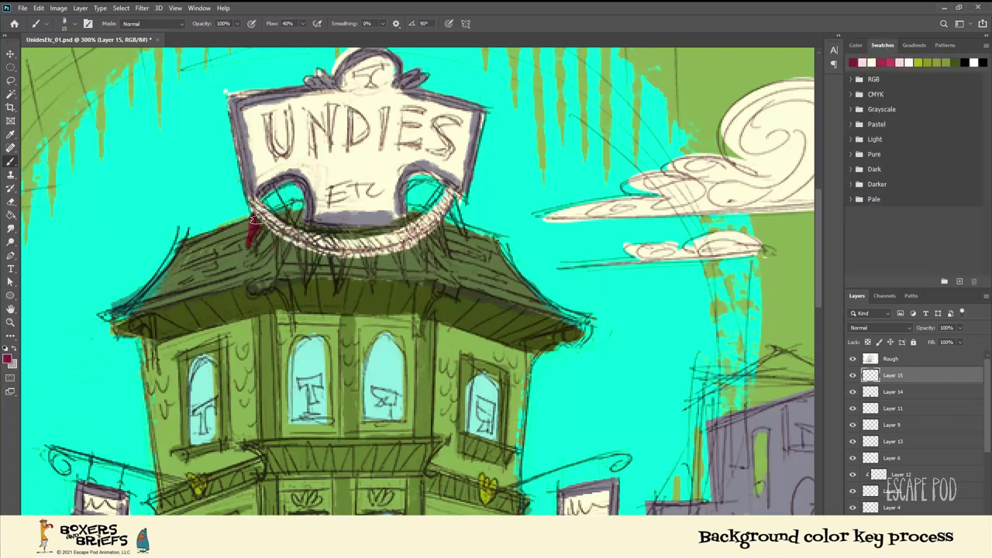
{"action": "left_click", "coordinate": [960, 530]}
{"action": "scroll", "coordinate": [472, 257], "scroll_direction": "down", "scroll_amount": 8}
{"action": "left_click", "coordinate": [372, 476], "text": "alt"}
{"action": "scroll", "coordinate": [436, 244], "scroll_direction": "up", "scroll_amount": 6}
Paint three spaced red pennants hanging from the cream swag, redoing the misplaced ones
{"action": "mouse_move", "coordinate": [253, 140]}
{"action": "left_mouse_down"}
{"action": "mouse_move", "coordinate": [259, 166]}
{"action": "mouse_move", "coordinate": [304, 198]}
{"action": "left_mouse_up"}
{"action": "left_click_drag", "start_coordinate": [353, 174], "coordinate": [359, 201]}
{"action": "left_click_drag", "start_coordinate": [402, 168], "coordinate": [410, 194]}
{"action": "left_click_drag", "start_coordinate": [440, 145], "coordinate": [450, 163]}
{"action": "key", "text": "ctrl+z"}
{"action": "key", "text": "ctrl+z"}
{"action": "key", "text": "ctrl+z"}
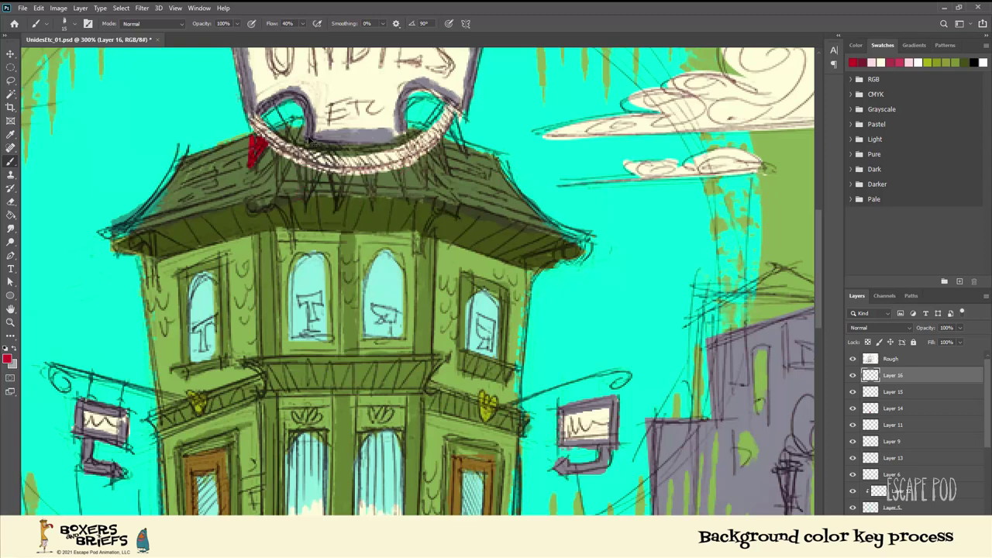
{"action": "left_click_drag", "start_coordinate": [339, 205], "coordinate": [348, 178]}
{"action": "mouse_move", "coordinate": [413, 164]}
{"action": "left_mouse_down"}
{"action": "mouse_move", "coordinate": [427, 188]}
{"action": "mouse_move", "coordinate": [429, 159]}
{"action": "left_mouse_up"}
Choose a bright orange and paint three orange pennants, one after each red one
{"action": "left_click", "coordinate": [856, 45]}
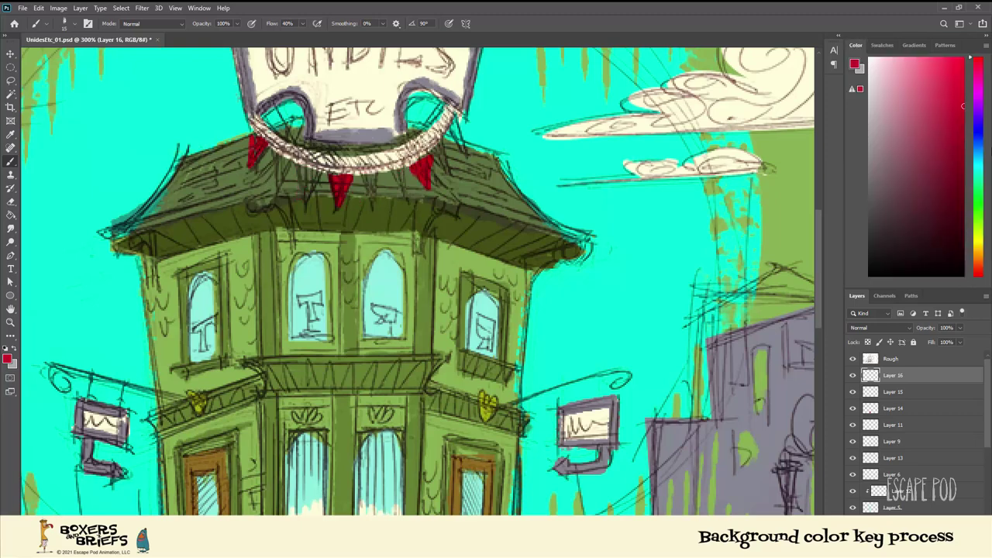
{"action": "left_click", "coordinate": [978, 259]}
{"action": "left_click", "coordinate": [959, 70]}
{"action": "left_click_drag", "start_coordinate": [279, 157], "coordinate": [284, 189]}
{"action": "left_click_drag", "start_coordinate": [367, 175], "coordinate": [375, 203]}
{"action": "left_click_drag", "start_coordinate": [440, 141], "coordinate": [448, 165]}
Choose a bright yellow and paint three yellow pennants in the remaining gaps of the bunting
{"action": "left_click", "coordinate": [979, 241]}
{"action": "left_click", "coordinate": [951, 95]}
{"action": "left_click_drag", "start_coordinate": [302, 174], "coordinate": [306, 201]}
{"action": "left_click_drag", "start_coordinate": [397, 175], "coordinate": [407, 197]}
{"action": "left_click_drag", "start_coordinate": [457, 137], "coordinate": [465, 150]}
Select the window glow layer, raise its opacity to 100% and sample its cream color
{"action": "key", "text": "ctrl+minus"}
{"action": "scroll", "coordinate": [313, 211], "scroll_direction": "down", "scroll_amount": 2}
{"action": "key", "text": "ctrl+plus"}
{"action": "scroll", "coordinate": [418, 281], "scroll_direction": "down", "scroll_amount": 1}
{"action": "key", "text": "ctrl+minus"}
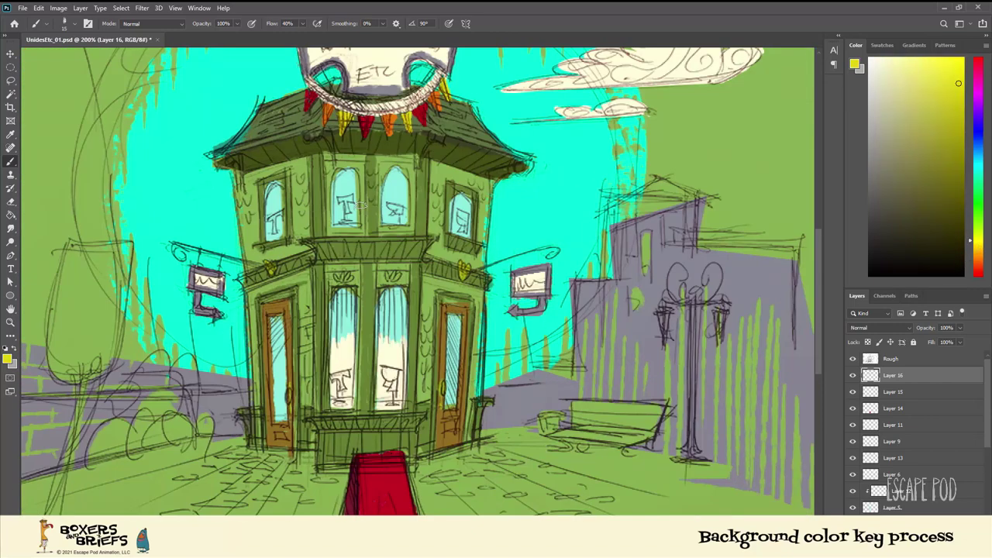
{"action": "key", "text": "ctrl+plus"}
{"action": "scroll", "coordinate": [418, 281], "scroll_direction": "down", "scroll_amount": 3}
{"action": "key", "text": "ctrl+plus"}
{"action": "left_click", "coordinate": [899, 491]}
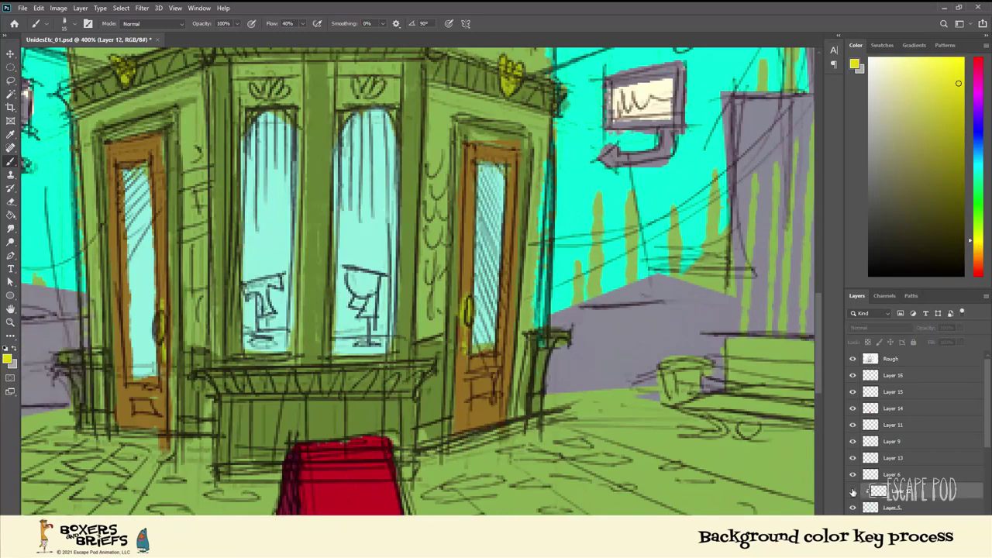
{"action": "left_click", "coordinate": [959, 328]}
{"action": "mouse_move", "coordinate": [964, 341]}
{"action": "left_mouse_down"}
{"action": "mouse_move", "coordinate": [941, 342]}
{"action": "mouse_move", "coordinate": [983, 341]}
{"action": "left_mouse_up"}
{"action": "key", "text": "ctrl+minus"}
{"action": "left_click", "coordinate": [959, 328]}
{"action": "left_click", "coordinate": [378, 253], "text": "alt"}
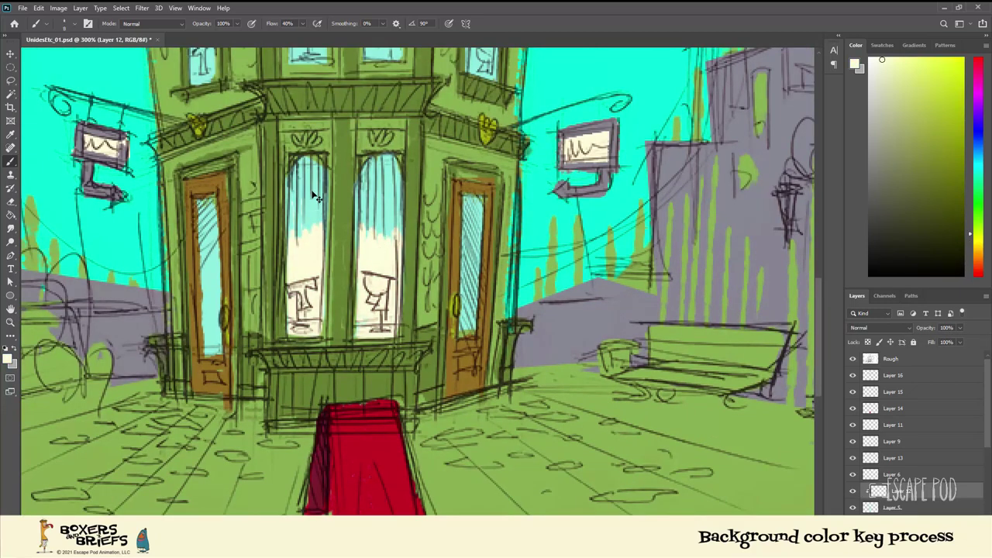
Brush the cream glow up through the two tall ground-floor windows and lower the glow layer's opacity
{"action": "left_click_drag", "start_coordinate": [295, 236], "coordinate": [293, 184]}
{"action": "left_click_drag", "start_coordinate": [314, 227], "coordinate": [314, 186]}
{"action": "left_click_drag", "start_coordinate": [362, 241], "coordinate": [361, 189]}
{"action": "left_click_drag", "start_coordinate": [375, 216], "coordinate": [375, 180]}
{"action": "left_click_drag", "start_coordinate": [387, 237], "coordinate": [385, 175]}
{"action": "left_click_drag", "start_coordinate": [396, 238], "coordinate": [396, 186]}
{"action": "left_click", "coordinate": [960, 327]}
{"action": "left_click_drag", "start_coordinate": [959, 342], "coordinate": [946, 342]}
{"action": "key", "text": "ctrl+minus"}
Add a new clipped layer directly above the window glow layer and choose a light blue
{"action": "key", "text": "ctrl+shift+alt+n"}
{"action": "left_click", "coordinate": [928, 499], "text": "alt"}
{"action": "left_click", "coordinate": [978, 146]}
{"action": "left_click_drag", "start_coordinate": [913, 73], "coordinate": [935, 57]}
{"action": "key", "text": "ctrl+plus"}
Enlarge the brush and paint blue shading along the edges and tops of the two tall ground-floor windows
{"action": "mouse_move", "coordinate": [290, 176]}
{"action": "left_mouse_down"}
{"action": "mouse_move", "coordinate": [290, 334]}
{"action": "mouse_move", "coordinate": [316, 330]}
{"action": "left_mouse_up"}
{"action": "key", "text": "ctrl+z"}
{"action": "key", "text": "bracketright"}
{"action": "key", "text": "bracketright"}
{"action": "left_click_drag", "start_coordinate": [392, 332], "coordinate": [373, 329]}
{"action": "left_click_drag", "start_coordinate": [399, 161], "coordinate": [396, 327]}
{"action": "left_click_drag", "start_coordinate": [300, 161], "coordinate": [298, 207]}
{"action": "mouse_move", "coordinate": [312, 160]}
{"action": "left_mouse_down"}
{"action": "mouse_move", "coordinate": [310, 210]}
{"action": "mouse_move", "coordinate": [321, 199]}
{"action": "left_mouse_up"}
{"action": "left_click_drag", "start_coordinate": [374, 159], "coordinate": [371, 202]}
{"action": "left_click_drag", "start_coordinate": [389, 158], "coordinate": [372, 264]}
Paint the same blue shading along the edges of the four upper windows and the glass of both doors
{"action": "key", "text": "ctrl+minus"}
{"action": "left_click_drag", "start_coordinate": [271, 164], "coordinate": [273, 217]}
{"action": "left_click_drag", "start_coordinate": [342, 147], "coordinate": [344, 202]}
{"action": "left_click_drag", "start_coordinate": [390, 147], "coordinate": [391, 198]}
{"action": "left_click_drag", "start_coordinate": [464, 176], "coordinate": [470, 168]}
{"action": "left_click_drag", "start_coordinate": [266, 304], "coordinate": [279, 386]}
{"action": "left_click_drag", "start_coordinate": [272, 331], "coordinate": [280, 398]}
{"action": "left_click_drag", "start_coordinate": [454, 299], "coordinate": [460, 382]}
{"action": "left_click_drag", "start_coordinate": [270, 293], "coordinate": [280, 330]}
{"action": "left_click_drag", "start_coordinate": [443, 296], "coordinate": [457, 321]}
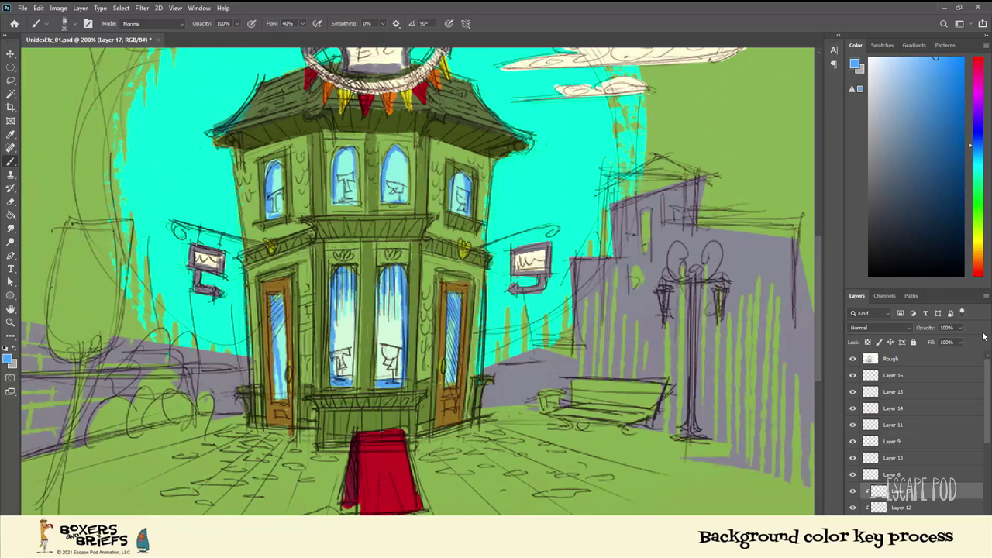
Set the blue window shading layer to Multiply at 46% opacity
{"action": "left_click", "coordinate": [909, 329]}
{"action": "left_click", "coordinate": [880, 328]}
{"action": "left_click", "coordinate": [868, 318]}
{"action": "left_click_drag", "start_coordinate": [959, 328], "coordinate": [936, 341]}
{"action": "left_click", "coordinate": [637, 6]}
{"action": "key", "text": "ctrl+minus"}
{"action": "key", "text": "ctrl+plus"}
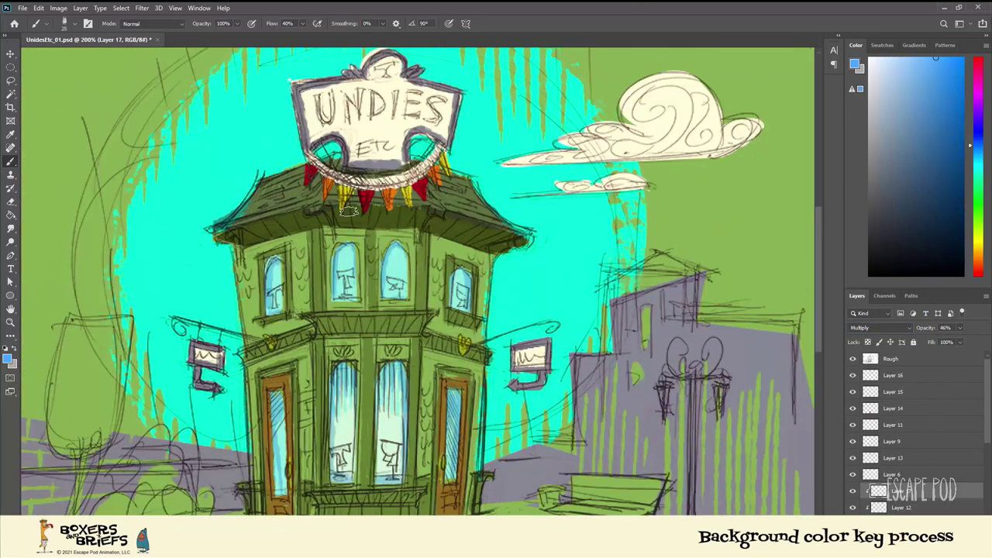
Sample the cyan of the sky circle and add a new layer above the pennants for the cloud details
{"action": "key", "text": "ctrl+plus"}
{"action": "key", "text": "ctrl+minus"}
{"action": "key", "text": "ctrl+minus"}
{"action": "key", "text": "ctrl+plus"}
{"action": "left_click", "coordinate": [10, 309]}
{"action": "left_click_drag", "start_coordinate": [690, 251], "coordinate": [600, 316]}
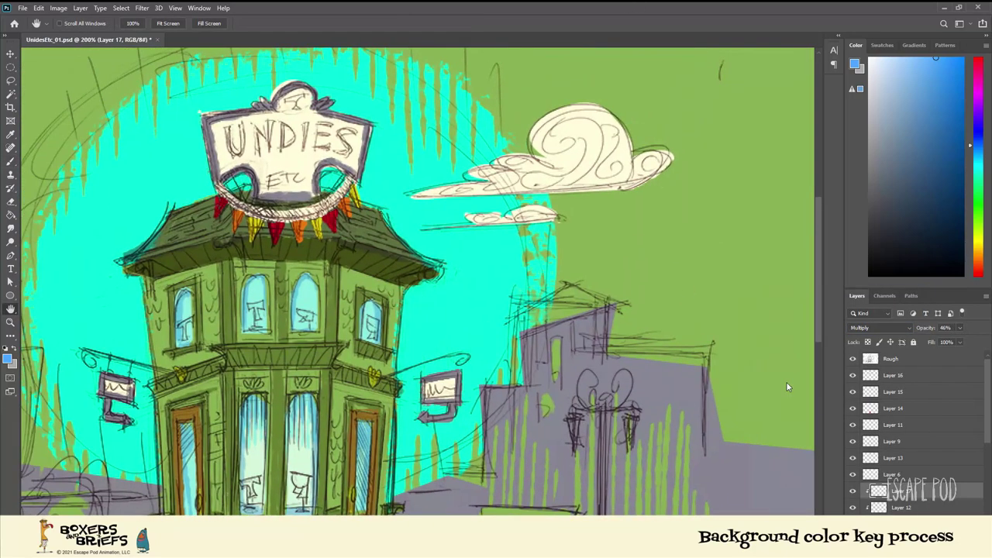
{"action": "scroll", "coordinate": [930, 412], "scroll_direction": "down", "scroll_amount": 5}
{"action": "left_click", "coordinate": [872, 501]}
{"action": "key", "text": "b"}
{"action": "left_click", "coordinate": [470, 257], "text": "alt"}
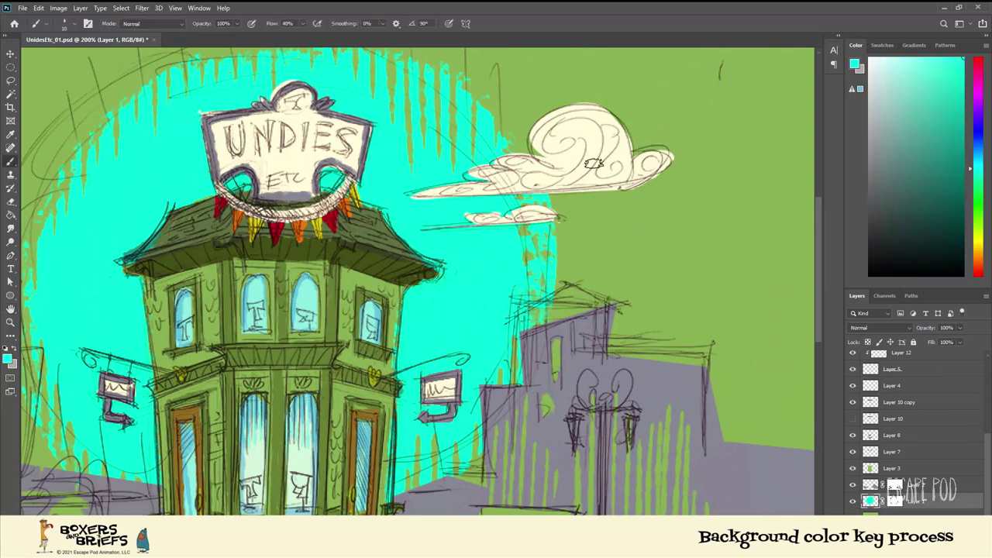
{"action": "scroll", "coordinate": [927, 383], "scroll_direction": "up", "scroll_amount": 6}
{"action": "left_click", "coordinate": [928, 376]}
{"action": "key", "text": "ctrl+alt+shift+n"}
Pick another brush preset and paint cyan swirls inside the large cloud and the small one below it, redoing the first strokes
{"action": "left_click_drag", "start_coordinate": [569, 143], "coordinate": [556, 181]}
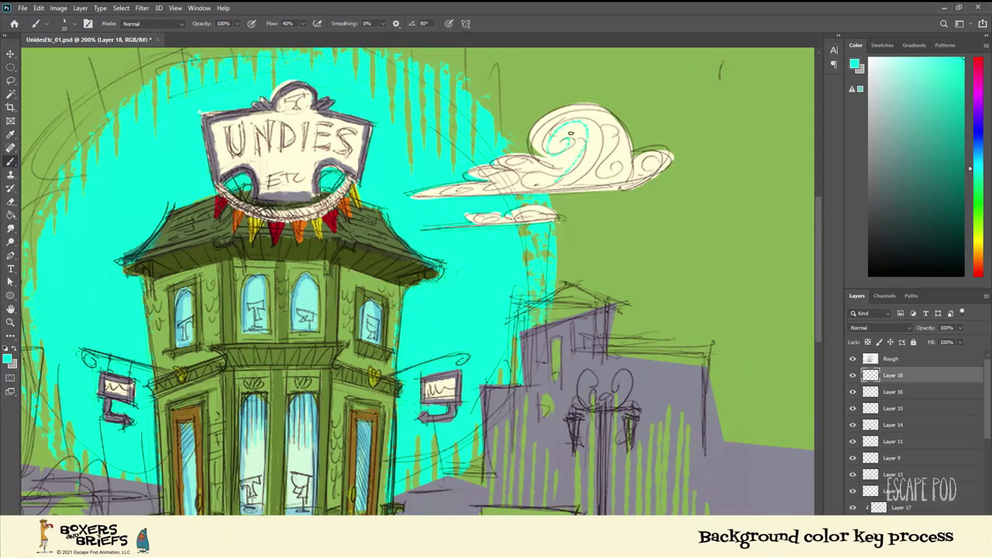
{"action": "right_click", "coordinate": [588, 135]}
{"action": "scroll", "coordinate": [729, 310], "scroll_direction": "down", "scroll_amount": 3}
{"action": "double_click", "coordinate": [682, 417]}
{"action": "key", "text": "ctrl+z"}
{"action": "left_click_drag", "start_coordinate": [568, 138], "coordinate": [557, 182]}
{"action": "key", "text": "ctrl+z"}
{"action": "mouse_move", "coordinate": [577, 132]}
{"action": "left_mouse_down"}
{"action": "mouse_move", "coordinate": [603, 167]}
{"action": "mouse_move", "coordinate": [650, 166]}
{"action": "mouse_move", "coordinate": [511, 159]}
{"action": "mouse_move", "coordinate": [466, 191]}
{"action": "left_mouse_up"}
{"action": "left_click_drag", "start_coordinate": [536, 212], "coordinate": [507, 220]}
Add a new layer above the cloud details and sample the dark green beneath the roof's eaves
{"action": "key", "text": "ctrl+minus"}
{"action": "key", "text": "ctrl+plus"}
{"action": "key", "text": "ctrl+plus"}
{"action": "key", "text": "ctrl+minus"}
{"action": "key", "text": "ctrl+minus"}
{"action": "key", "text": "ctrl+plus"}
{"action": "left_click", "coordinate": [11, 310]}
{"action": "left_click_drag", "start_coordinate": [734, 217], "coordinate": [847, 189]}
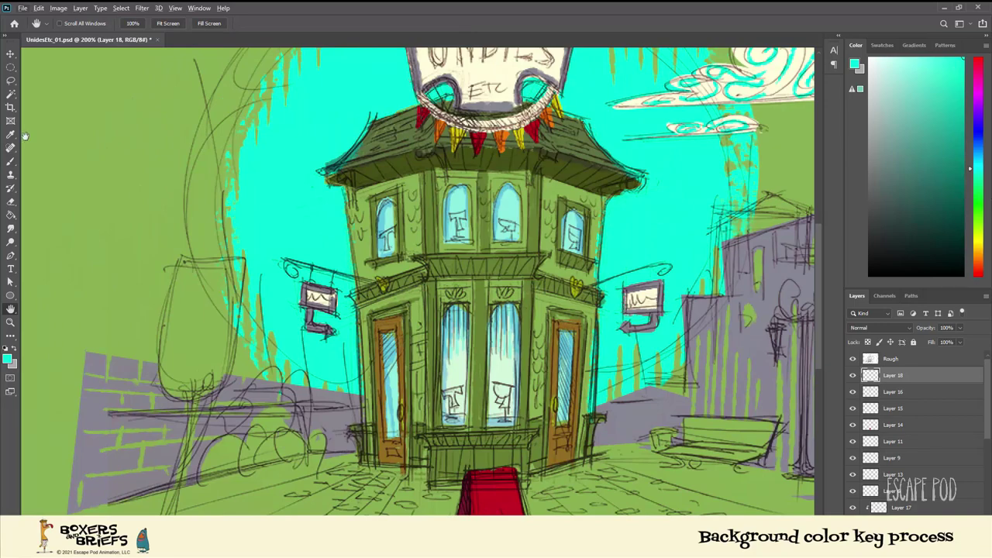
{"action": "left_click", "coordinate": [11, 161]}
{"action": "left_click", "coordinate": [394, 162], "text": "alt"}
{"action": "mouse_move", "coordinate": [151, 296]}
{"action": "left_mouse_down"}
{"action": "mouse_move", "coordinate": [158, 271]}
{"action": "mouse_move", "coordinate": [217, 237]}
{"action": "mouse_move", "coordinate": [232, 372]}
{"action": "mouse_move", "coordinate": [214, 353]}
{"action": "mouse_move", "coordinate": [105, 378]}
{"action": "mouse_move", "coordinate": [104, 329]}
{"action": "left_mouse_up"}
{"action": "left_click", "coordinate": [852, 376]}
{"action": "scroll", "coordinate": [61, 221], "scroll_direction": "down", "scroll_amount": 1}
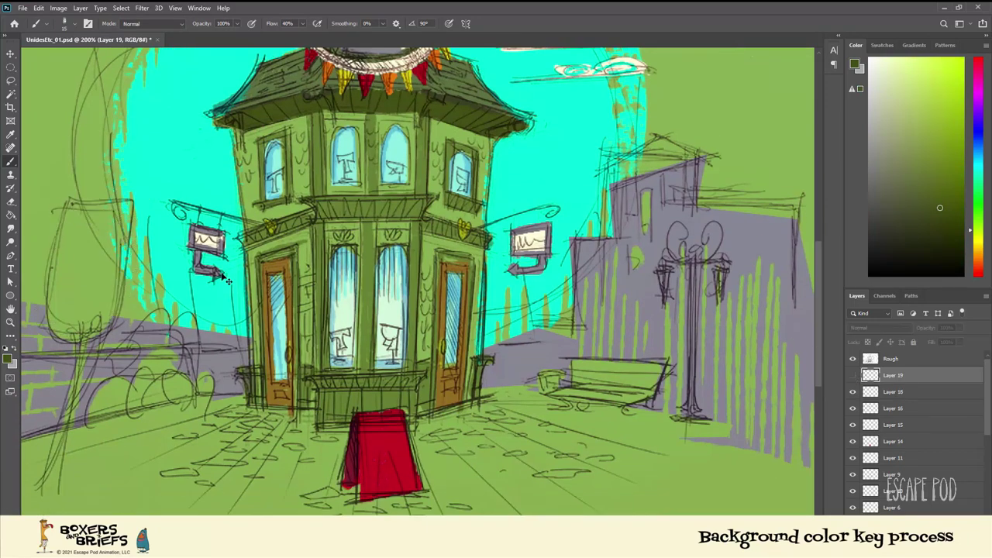
{"action": "left_click", "coordinate": [853, 376]}
{"action": "key", "text": "ctrl+z"}
Lower the brush opacity to about 51% and shade the cobblestones around the red board in dark green
{"action": "key", "text": "ctrl+plus"}
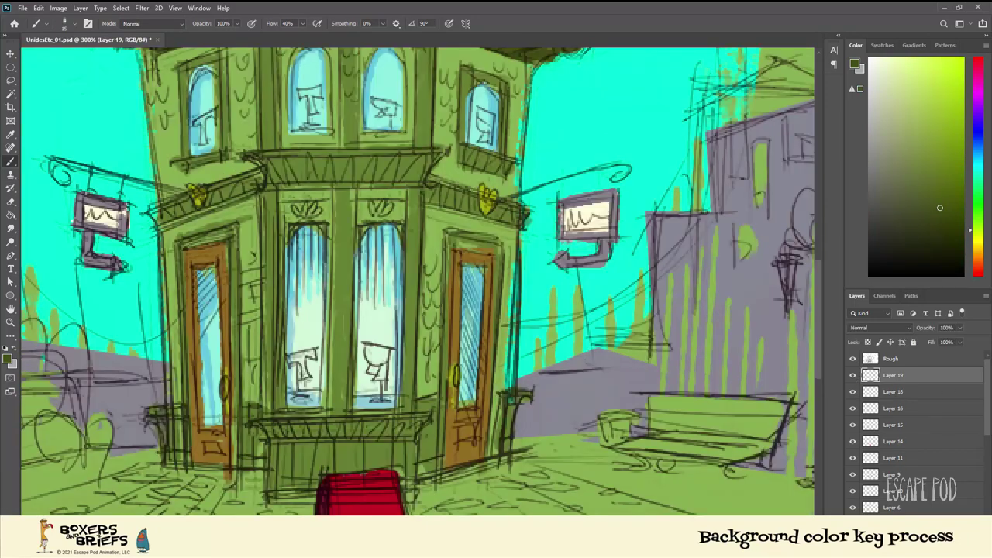
{"action": "key", "text": "ctrl+minus"}
{"action": "key", "text": "ctrl+minus"}
{"action": "key", "text": "ctrl+plus"}
{"action": "left_click_drag", "start_coordinate": [359, 459], "coordinate": [464, 327]}
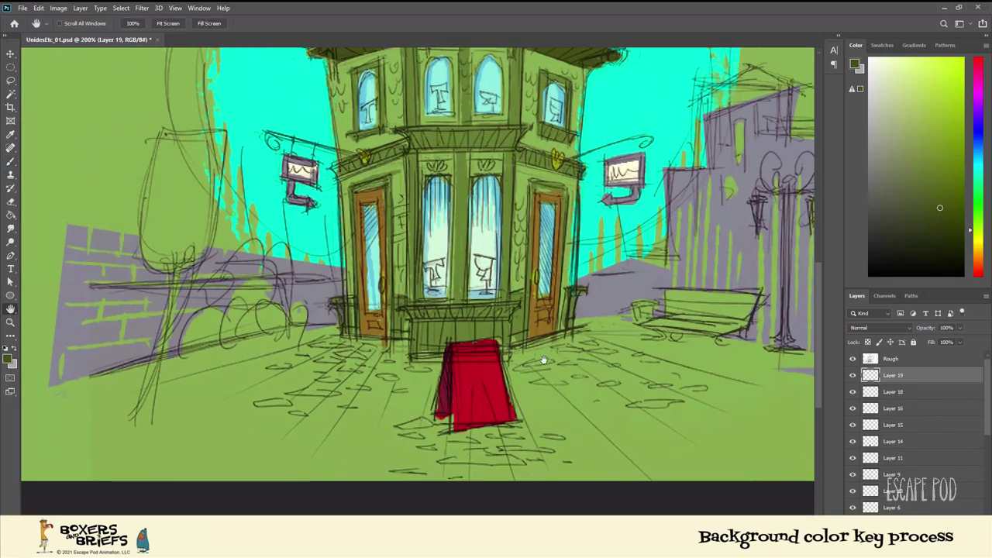
{"action": "key", "text": "b"}
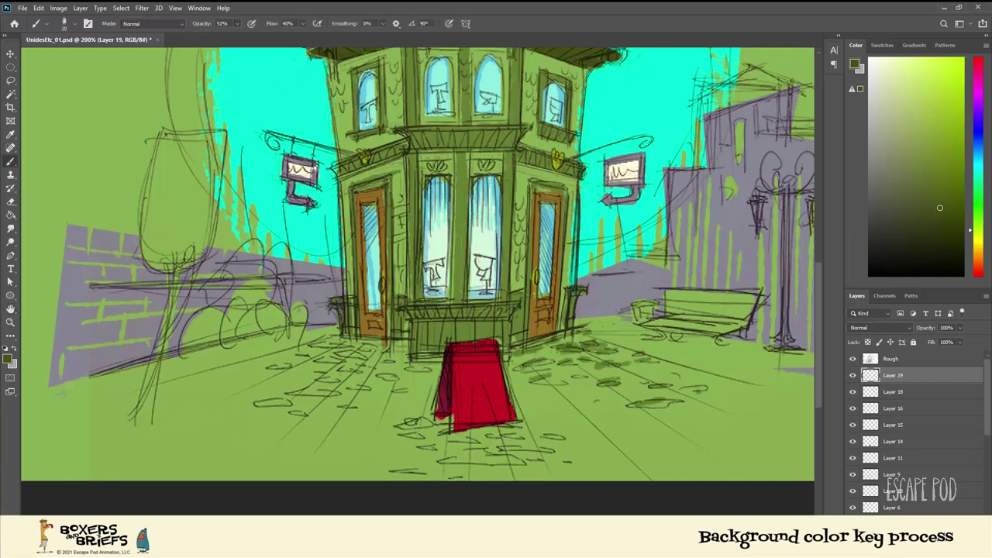
{"action": "mouse_move", "coordinate": [427, 425]}
{"action": "left_mouse_down"}
{"action": "mouse_move", "coordinate": [472, 446]}
{"action": "mouse_move", "coordinate": [554, 444]}
{"action": "left_mouse_up"}
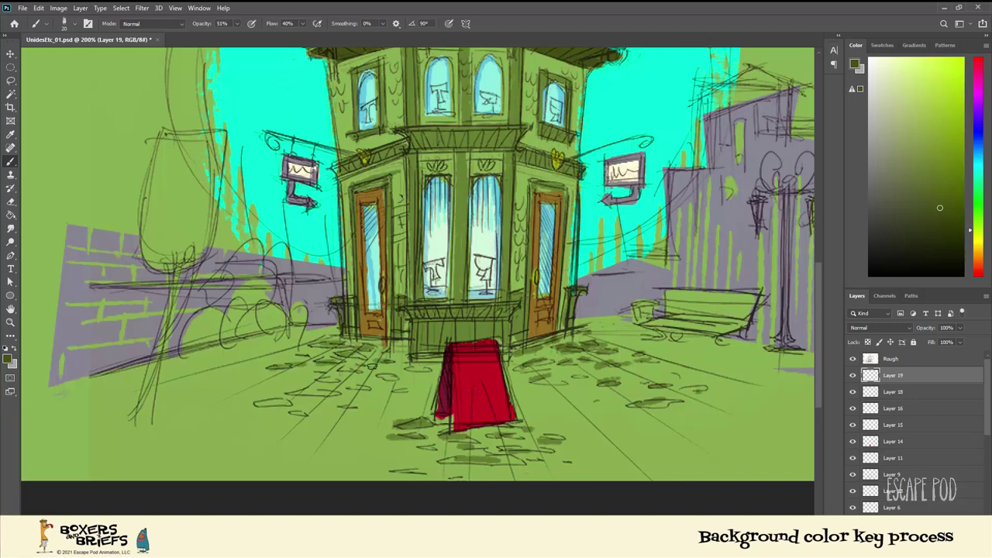
Shade the bushes by the brick wall and fill the tree's crown with dark green, undoing stray strokes
{"action": "mouse_move", "coordinate": [198, 341]}
{"action": "left_mouse_down"}
{"action": "mouse_move", "coordinate": [266, 268]}
{"action": "mouse_move", "coordinate": [282, 322]}
{"action": "left_mouse_up"}
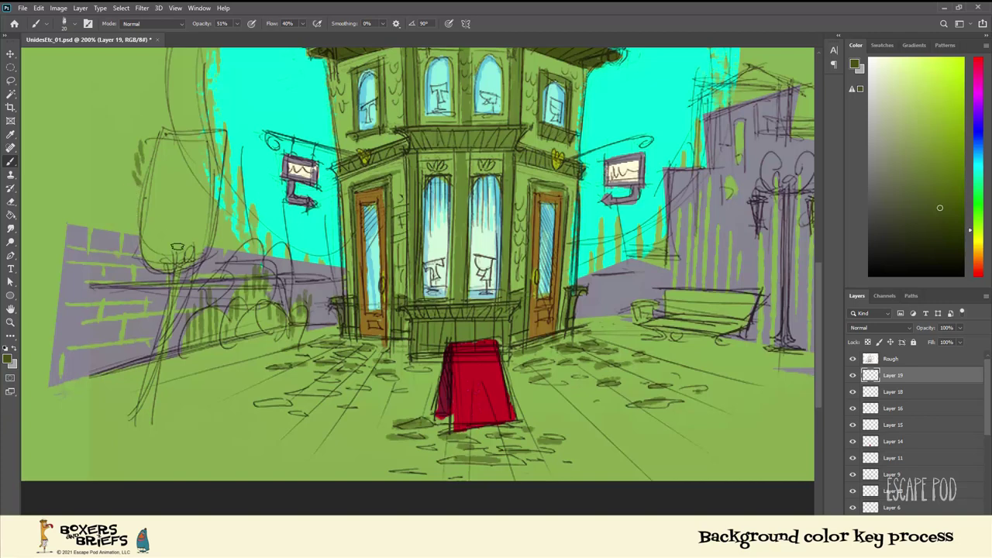
{"action": "key", "text": "ctrl+z"}
{"action": "left_click_drag", "start_coordinate": [149, 137], "coordinate": [173, 263]}
{"action": "mouse_move", "coordinate": [166, 120]}
{"action": "left_mouse_down"}
{"action": "mouse_move", "coordinate": [199, 116]}
{"action": "mouse_move", "coordinate": [193, 208]}
{"action": "mouse_move", "coordinate": [144, 225]}
{"action": "mouse_move", "coordinate": [203, 264]}
{"action": "mouse_move", "coordinate": [178, 143]}
{"action": "left_mouse_up"}
{"action": "key", "text": "ctrl+z"}
Sample the light background green, cut notches into the tree crown's edge at 100% brush opacity, and compare with the layer hidden
{"action": "left_click", "coordinate": [140, 122], "text": "alt"}
{"action": "key", "text": "0"}
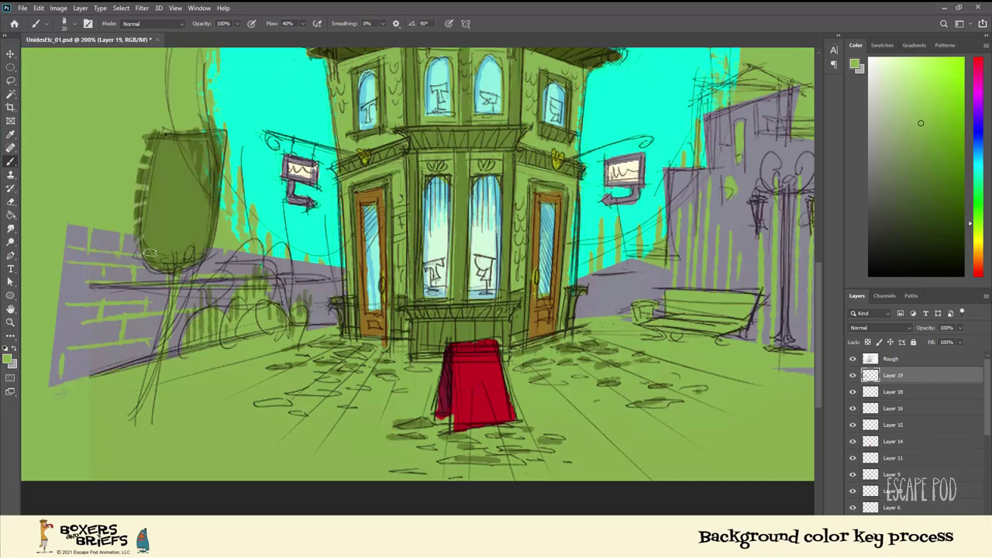
{"action": "key", "text": "ctrl+minus"}
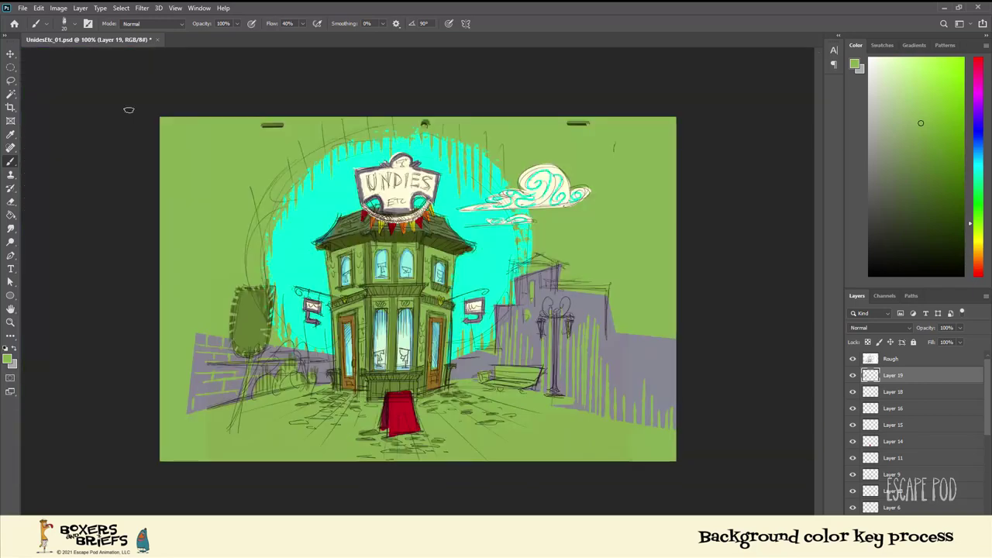
{"action": "key", "text": "ctrl+plus"}
{"action": "scroll", "coordinate": [129, 110], "scroll_direction": "down", "scroll_amount": 2}
{"action": "key", "text": "ctrl+minus"}
{"action": "key", "text": "ctrl+plus"}
{"action": "key", "text": "ctrl+minus"}
{"action": "key", "text": "ctrl+plus"}
{"action": "key", "text": "ctrl+minus"}
{"action": "left_click", "coordinate": [853, 376]}
{"action": "left_click", "coordinate": [853, 377]}
Try to move the lassoed tree sketch on the Rough layer up and to the left of its dark green fill
{"action": "left_click", "coordinate": [892, 359]}
{"action": "key", "text": "l"}
{"action": "mouse_move", "coordinate": [277, 281]}
{"action": "left_mouse_down"}
{"action": "mouse_move", "coordinate": [275, 349]}
{"action": "mouse_move", "coordinate": [233, 438]}
{"action": "mouse_move", "coordinate": [280, 279]}
{"action": "left_mouse_up"}
{"action": "key", "text": "ctrl+t"}
{"action": "key", "text": "shift+Left"}
{"action": "key", "text": "shift+Left"}
{"action": "key", "text": "shift+Left"}
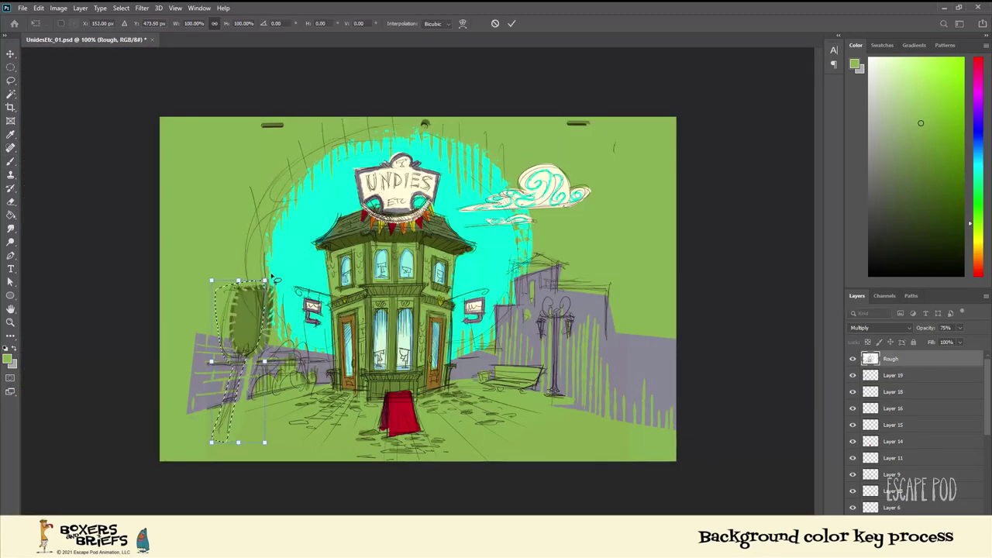
{"action": "key", "text": "Left"}
{"action": "key", "text": "Left"}
{"action": "key", "text": "Left"}
{"action": "key", "text": "Left"}
{"action": "key", "text": "Left"}
{"action": "key", "text": "Left"}
{"action": "key", "text": "Left"}
{"action": "key", "text": "Up"}
{"action": "key", "text": "Up"}
{"action": "key", "text": "Up"}
{"action": "key", "text": "Up"}
{"action": "key", "text": "Up"}
{"action": "key", "text": "Up"}
{"action": "key", "text": "Up"}
{"action": "key", "text": "Up"}
{"action": "key", "text": "Up"}
{"action": "key", "text": "Up"}
{"action": "key", "text": "Up"}
{"action": "key", "text": "Up"}
{"action": "key", "text": "Up"}
{"action": "key", "text": "Up"}
{"action": "key", "text": "Up"}
{"action": "key", "text": "Up"}
{"action": "key", "text": "Up"}
{"action": "key", "text": "Up"}
{"action": "key", "text": "Up"}
{"action": "key", "text": "Up"}
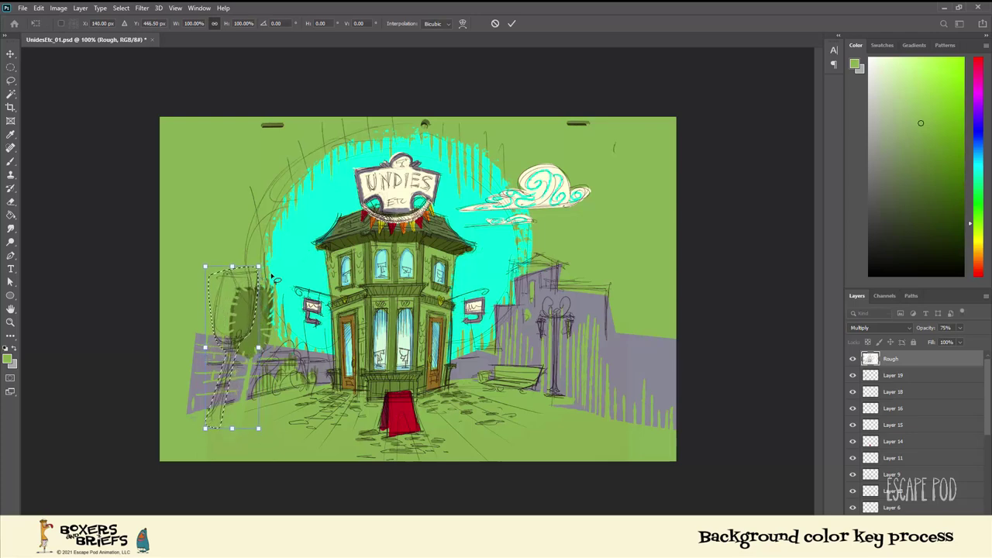
{"action": "key", "text": "Escape"}
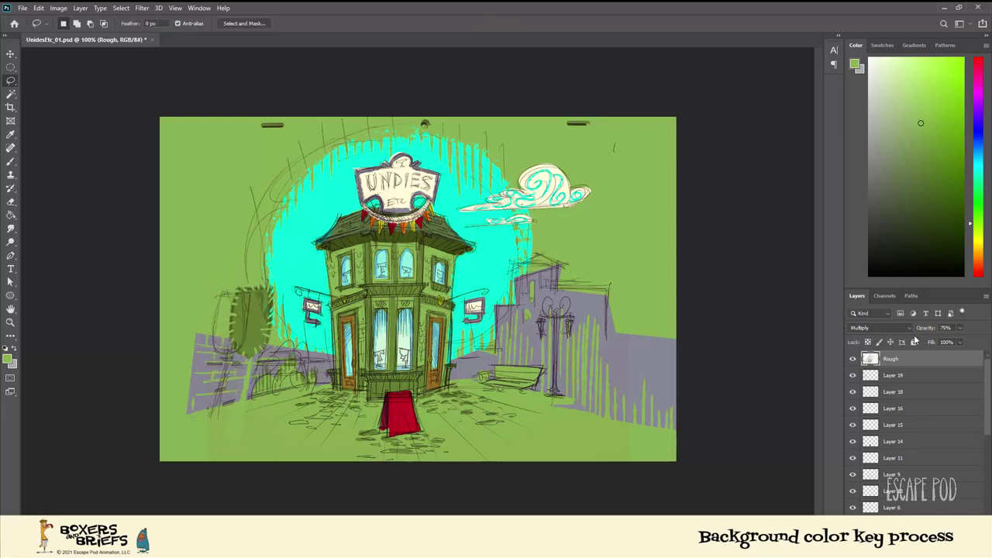
{"action": "key", "text": "ctrl+d"}
Lasso the tree's crown and trunk lines on the Rough layer and delete them
{"action": "key", "text": "Delete"}
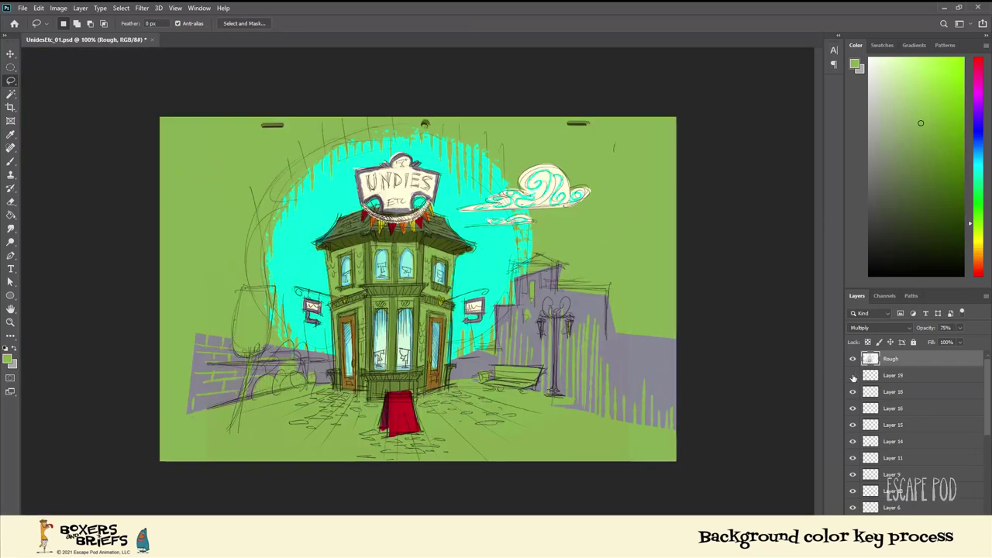
{"action": "left_click_drag", "start_coordinate": [233, 204], "coordinate": [231, 200]}
{"action": "key", "text": "ctrl+d"}
{"action": "left_click_drag", "start_coordinate": [233, 282], "coordinate": [230, 277]}
{"action": "key", "text": "ctrl+d"}
Clear the dark green tree crown from Layer 19 and deselect
{"action": "left_click", "coordinate": [937, 376]}
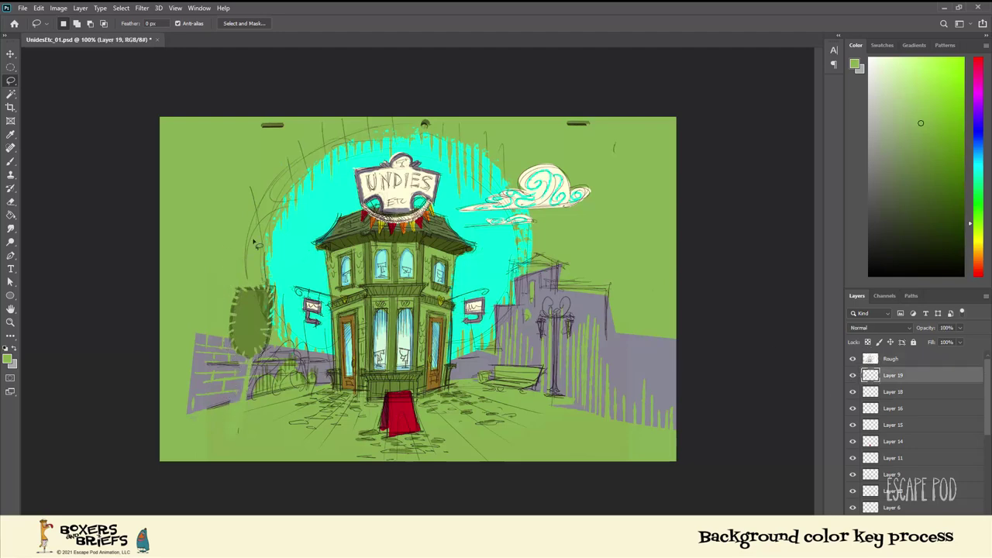
{"action": "key", "text": "Delete"}
{"action": "key", "text": "ctrl+d"}
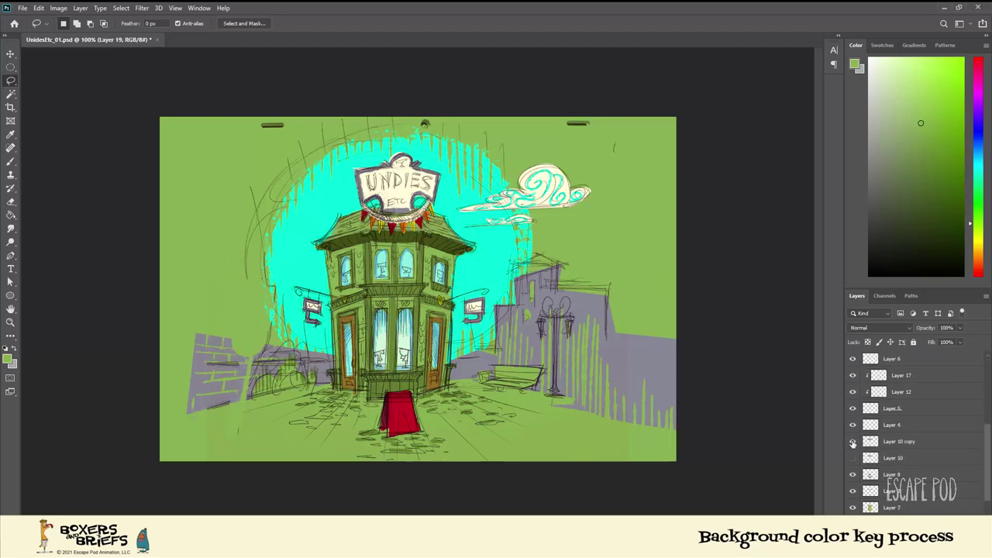
Find the purple wall and buildings layer by toggling layer visibility, and ready the brush on its layer mask
{"action": "left_click", "coordinate": [853, 392]}
{"action": "left_click", "coordinate": [852, 392]}
{"action": "scroll", "coordinate": [853, 392], "scroll_direction": "down", "scroll_amount": 5}
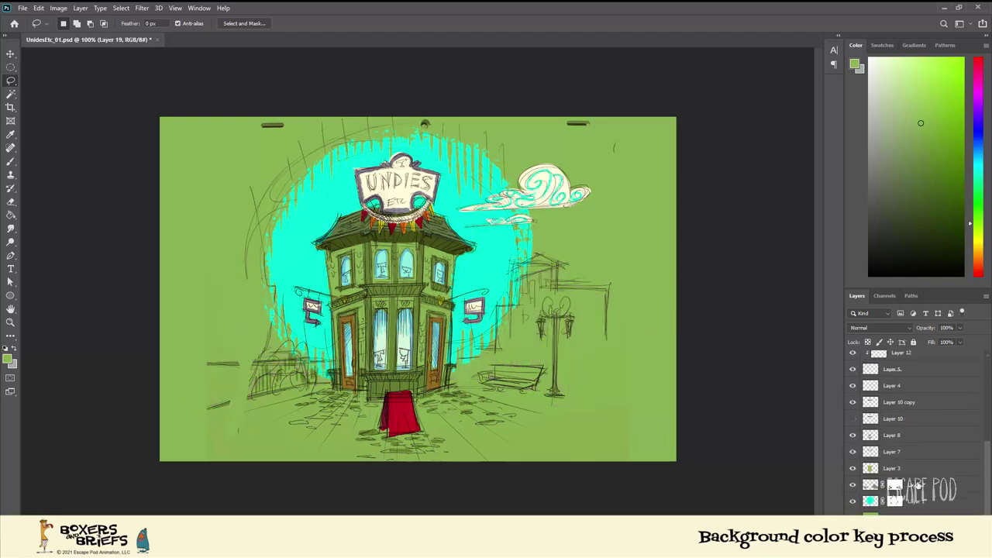
{"action": "left_click", "coordinate": [895, 484]}
{"action": "key", "text": "b"}
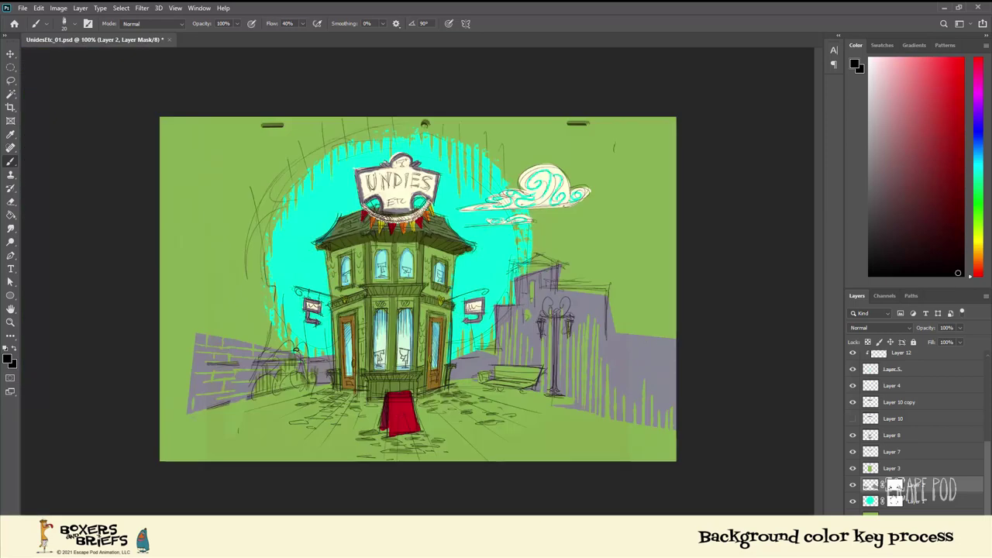
Enlarge the brush to 40 px and mask a vertical gap into the purple brick wall, undoing the extra strokes
{"action": "key", "text": "ctrl+z"}
{"action": "key", "text": "bracketright"}
{"action": "key", "text": "bracketright"}
{"action": "key", "text": "bracketright"}
{"action": "key", "text": "bracketright"}
{"action": "mouse_move", "coordinate": [252, 347]}
{"action": "left_mouse_down"}
{"action": "mouse_move", "coordinate": [252, 389]}
{"action": "mouse_move", "coordinate": [243, 380]}
{"action": "left_mouse_up"}
{"action": "left_click_drag", "start_coordinate": [248, 341], "coordinate": [248, 379]}
{"action": "left_click_drag", "start_coordinate": [212, 335], "coordinate": [218, 401]}
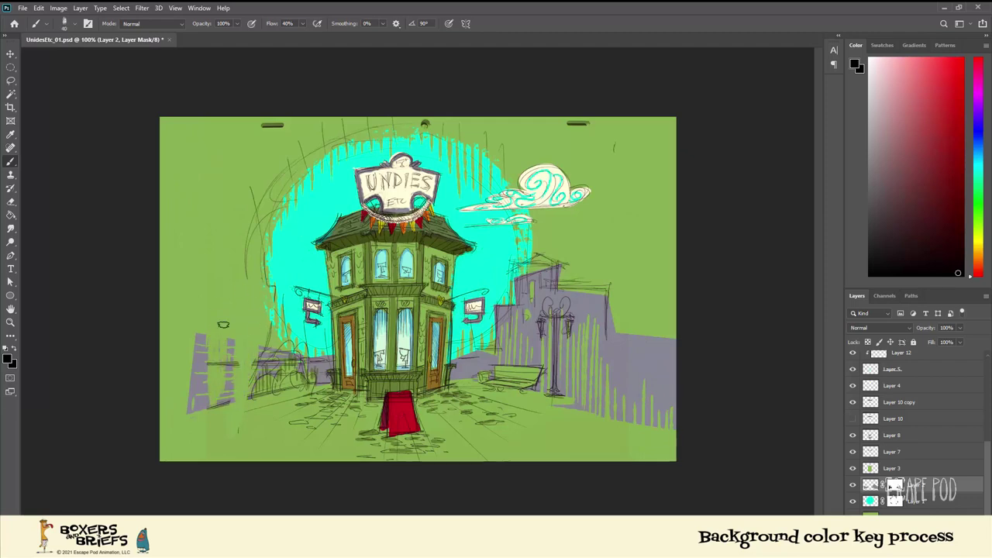
{"action": "key", "text": "ctrl+z"}
{"action": "key", "text": "ctrl+z"}
{"action": "key", "text": "ctrl+z"}
{"action": "key", "text": "ctrl+z"}
{"action": "key", "text": "ctrl+z"}
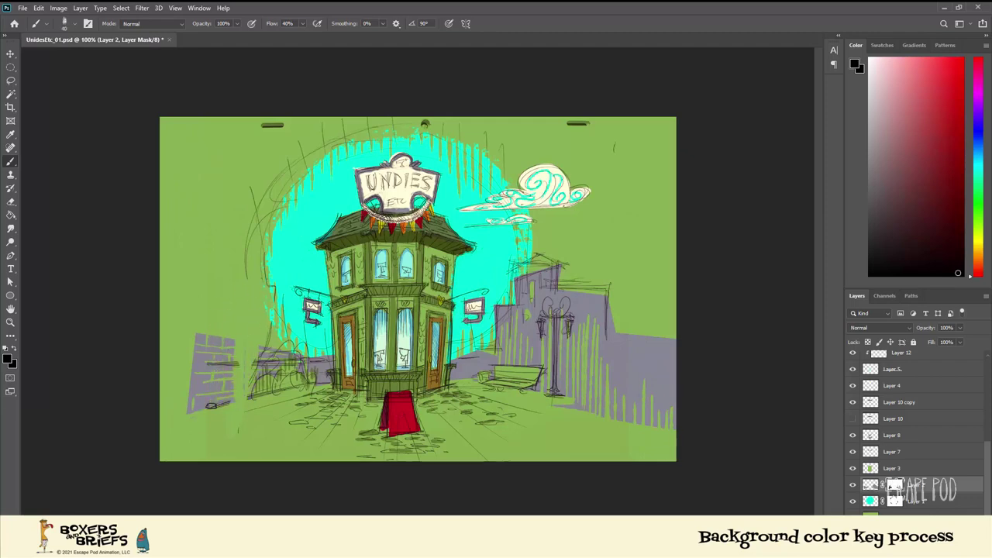
{"action": "left_click_drag", "start_coordinate": [239, 339], "coordinate": [240, 399]}
{"action": "left_click_drag", "start_coordinate": [248, 331], "coordinate": [246, 391]}
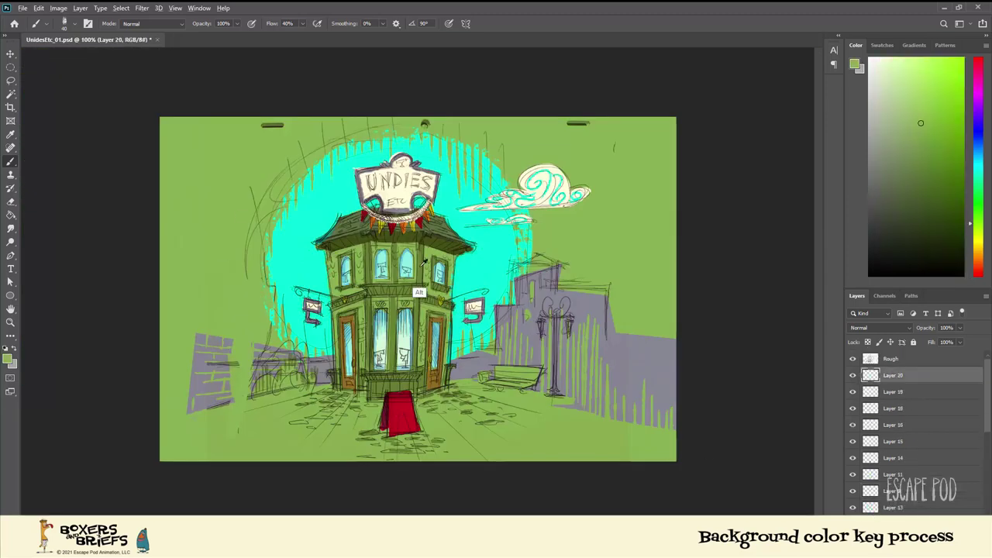
Sample dark green from the shop's facade and paint a tall, pointed tree above the wall gap on a new layer
{"action": "left_click", "coordinate": [425, 256], "text": "alt"}
{"action": "left_click_drag", "start_coordinate": [242, 299], "coordinate": [241, 340]}
{"action": "left_click_drag", "start_coordinate": [249, 279], "coordinate": [247, 336]}
{"action": "mouse_move", "coordinate": [253, 303]}
{"action": "left_mouse_down"}
{"action": "mouse_move", "coordinate": [252, 346]}
{"action": "mouse_move", "coordinate": [233, 339]}
{"action": "left_mouse_up"}
Lower the opacity of the pointed tree's layer to 49% and check it at both zoom levels
{"action": "key", "text": "ctrl+plus"}
{"action": "scroll", "coordinate": [268, 329], "scroll_direction": "down", "scroll_amount": 2}
{"action": "left_click", "coordinate": [853, 378]}
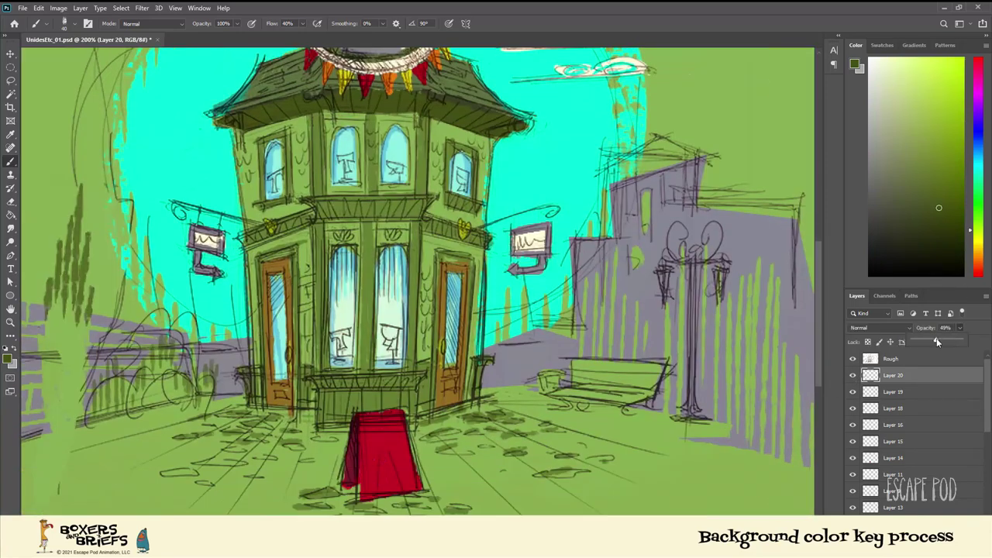
{"action": "key", "text": "ctrl+minus"}
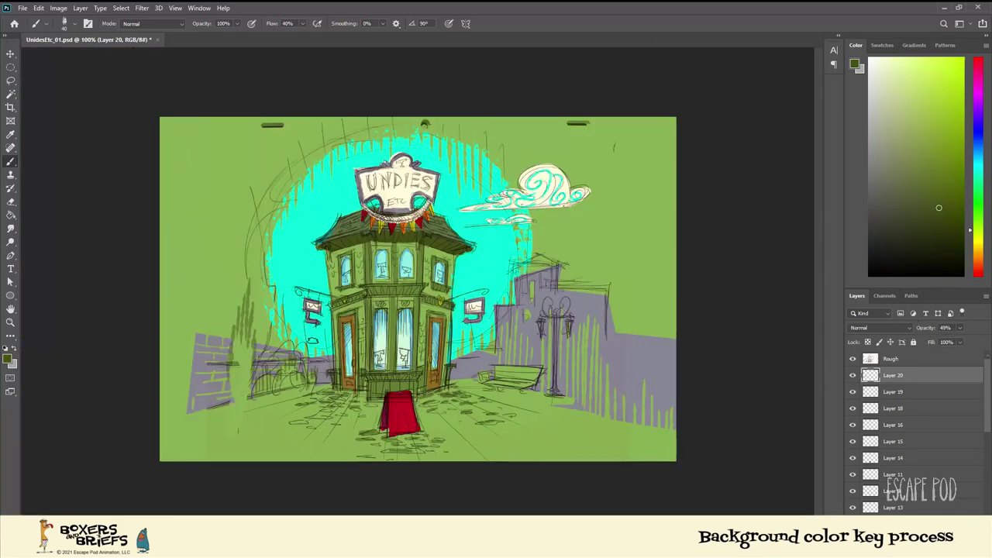
{"action": "key", "text": "ctrl+plus"}
{"action": "scroll", "coordinate": [165, 246], "scroll_direction": "down", "scroll_amount": 2}
{"action": "key", "text": "ctrl+minus"}
Shift the purple wall and buildings layer to a darker, bluer tone with a color adjustment
{"action": "scroll", "coordinate": [940, 436], "scroll_direction": "down", "scroll_amount": 5}
{"action": "left_click", "coordinate": [930, 484]}
{"action": "left_click", "coordinate": [58, 8]}
{"action": "mouse_move", "coordinate": [73, 34]}
{"action": "left_click", "coordinate": [190, 90]}
{"action": "left_click_drag", "start_coordinate": [725, 193], "coordinate": [720, 194]}
{"action": "left_click_drag", "start_coordinate": [726, 141], "coordinate": [760, 169]}
{"action": "left_click_drag", "start_coordinate": [693, 141], "coordinate": [724, 143]}
{"action": "mouse_move", "coordinate": [720, 193]}
{"action": "left_mouse_down"}
{"action": "mouse_move", "coordinate": [736, 194]}
{"action": "mouse_move", "coordinate": [725, 191]}
{"action": "left_mouse_up"}
{"action": "left_click", "coordinate": [841, 87]}
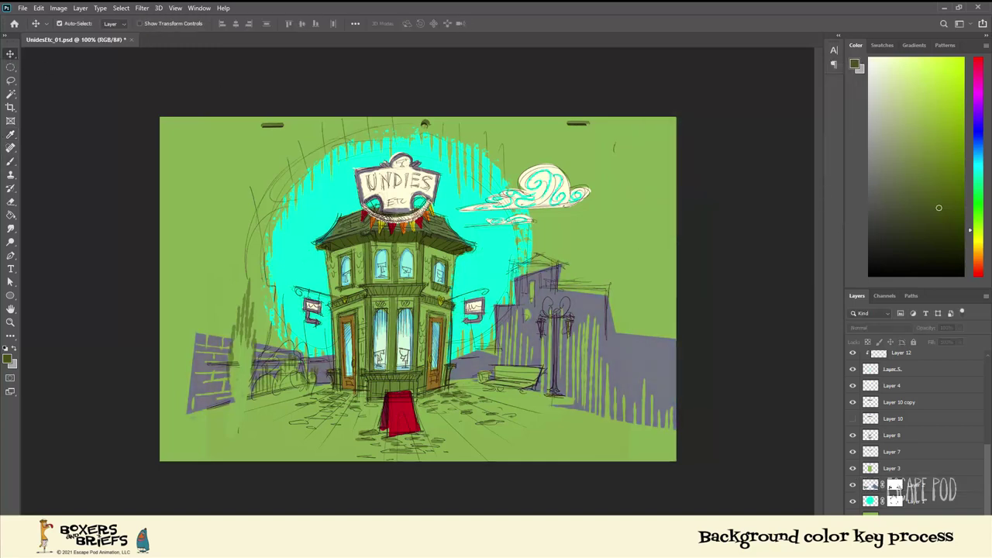
Sample the new purple-gray and paint a bent chimney pipe and smaller chimneys on the background roofs, redoing a stray stroke
{"action": "key", "text": "ctrl+plus"}
{"action": "key", "text": "b"}
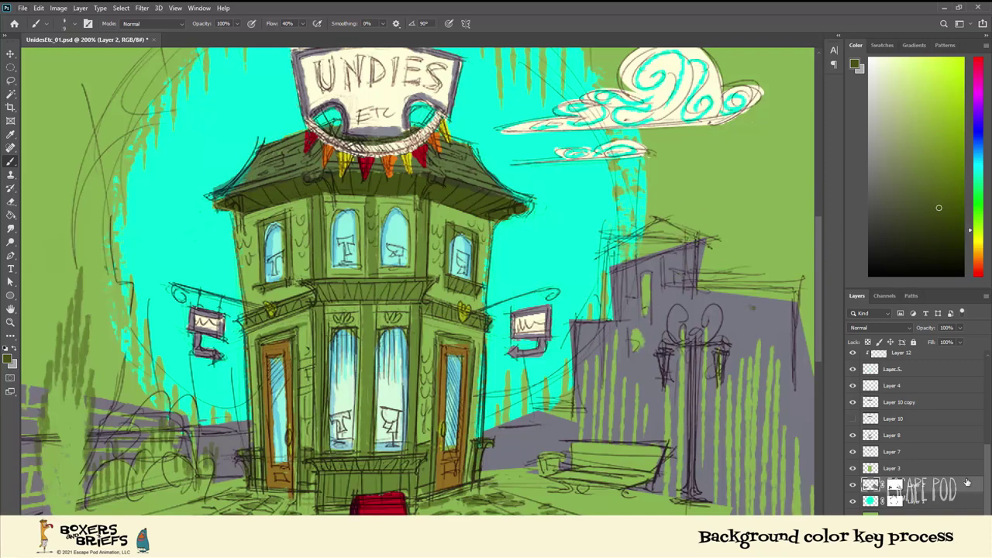
{"action": "left_click", "coordinate": [733, 310], "text": "alt"}
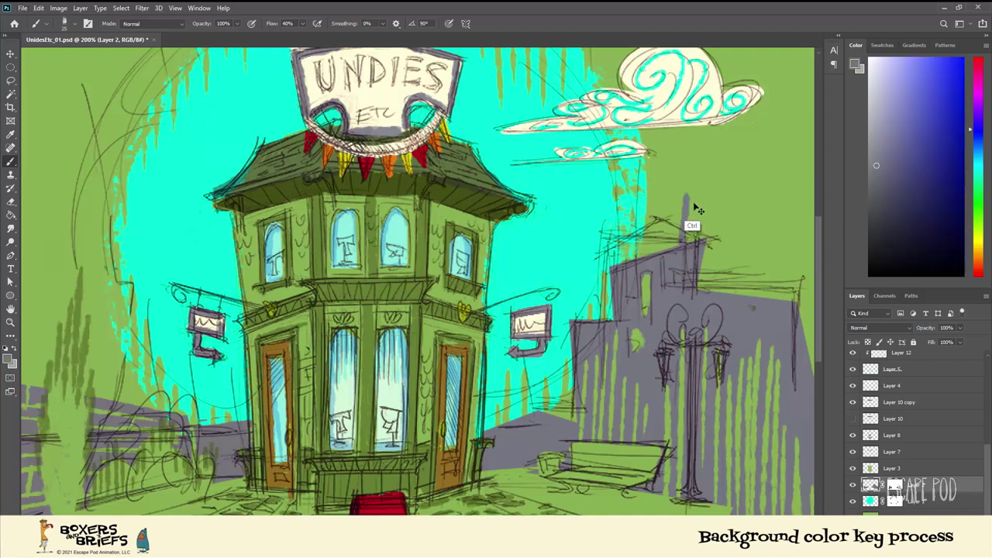
{"action": "key", "text": "ctrl+z"}
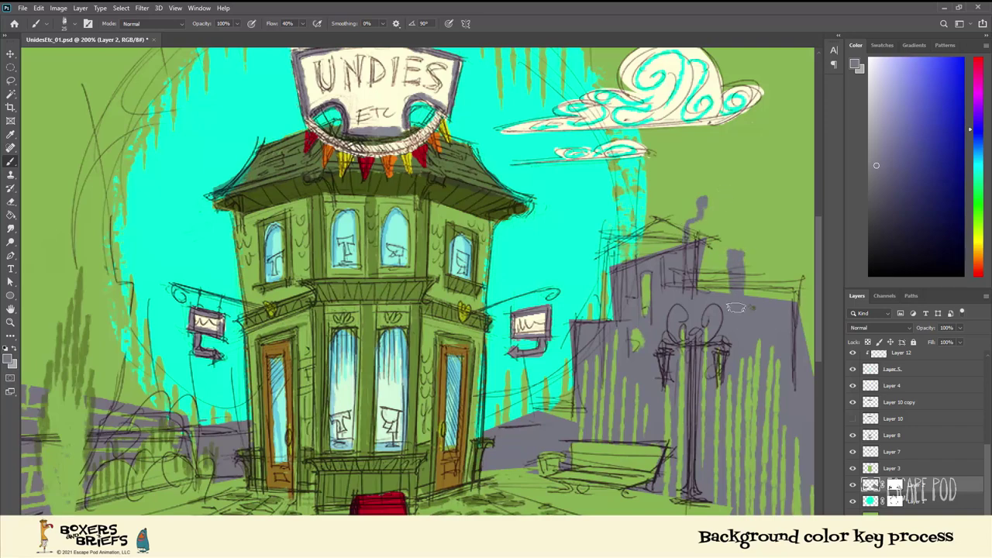
{"action": "scroll", "coordinate": [691, 311], "scroll_direction": "down", "scroll_amount": 1}
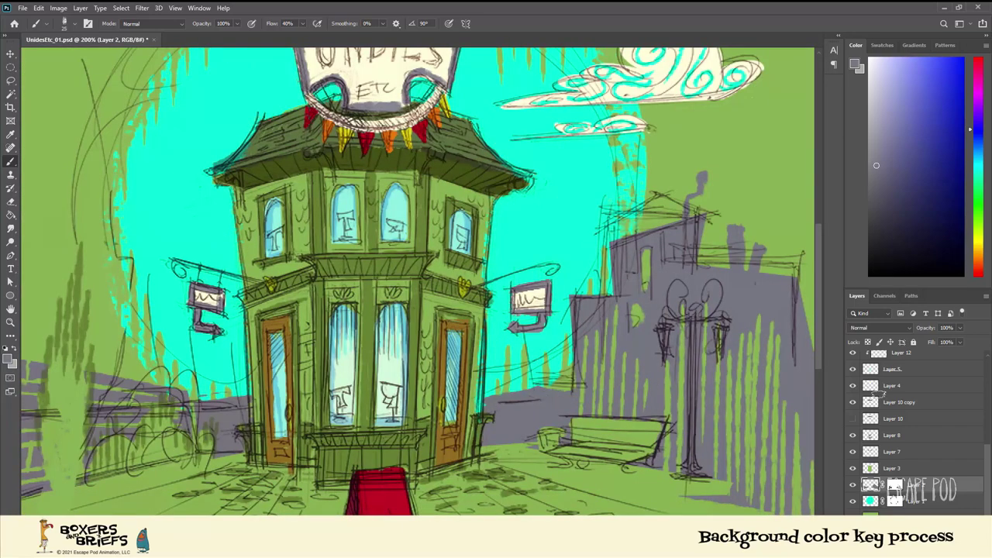
{"action": "scroll", "coordinate": [790, 405], "scroll_direction": "down", "scroll_amount": 2}
{"action": "key", "text": "ctrl+minus"}
{"action": "key", "text": "ctrl+plus"}
{"action": "key", "text": "ctrl+minus"}
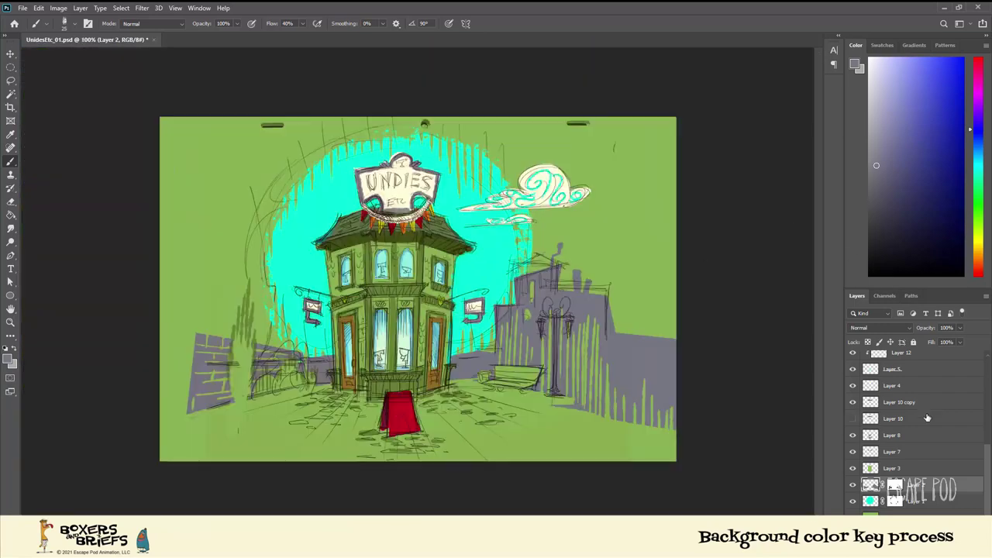
Lower the cyan circle layer's opacity to 73%
{"action": "key", "text": "alt+bracketleft"}
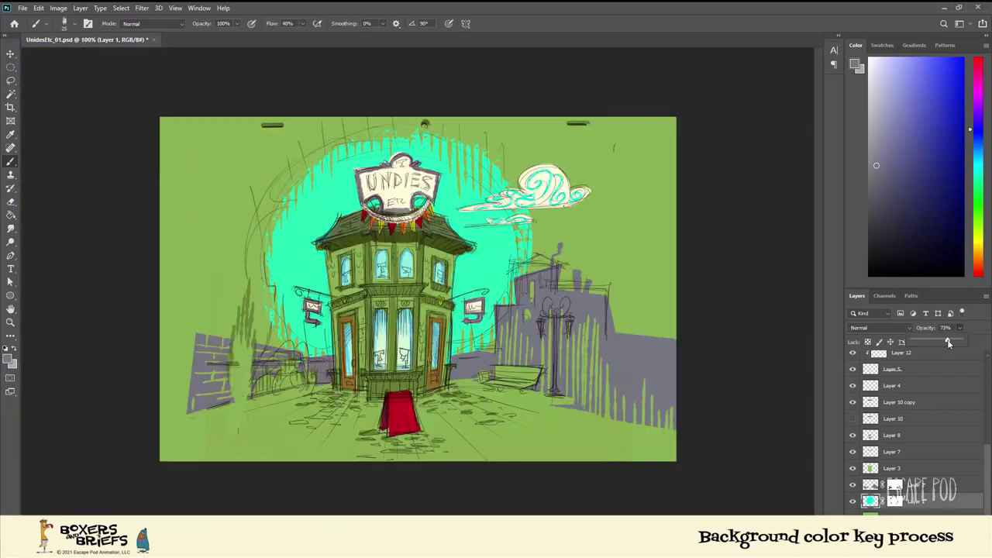
Try white texture over the cyan circle on a clipped layer, using the Boxers Fat Fun Spongy brush at 47% opacity
{"action": "key", "text": "ctrl+alt+shift+n"}
{"action": "left_click", "coordinate": [74, 24]}
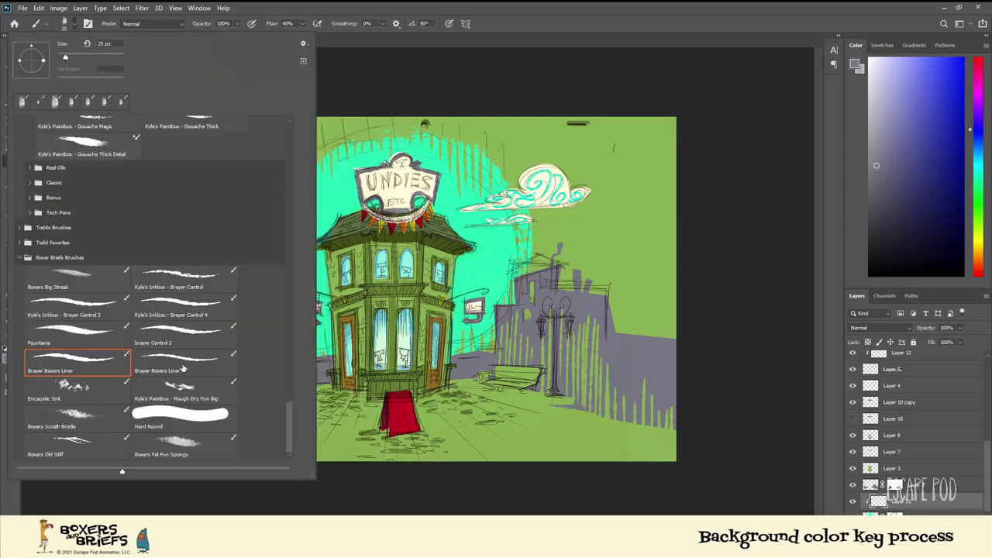
{"action": "left_click", "coordinate": [184, 445]}
{"action": "left_click", "coordinate": [747, 7]}
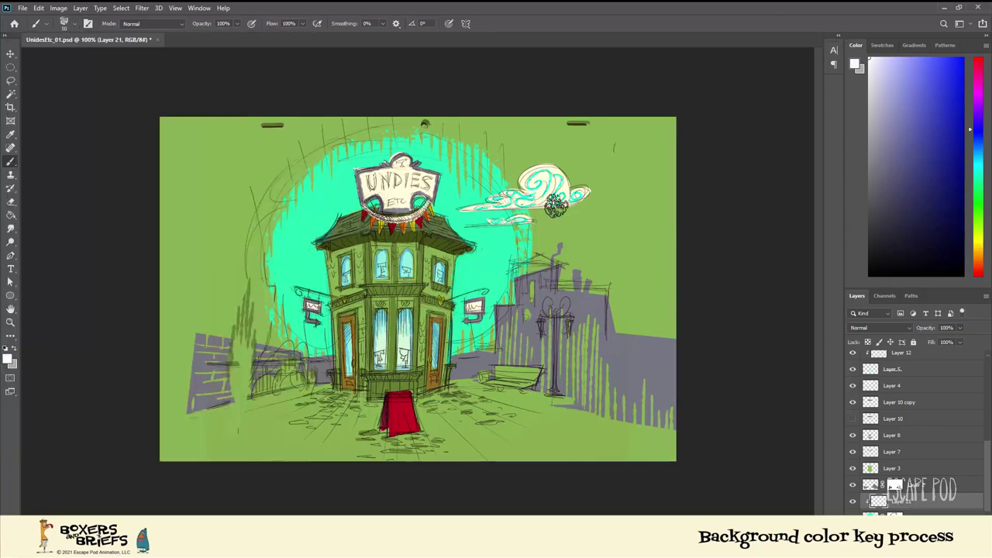
{"action": "key", "text": "bracketright"}
{"action": "key", "text": "bracketright"}
{"action": "key", "text": "bracketright"}
{"action": "key", "text": "bracketright"}
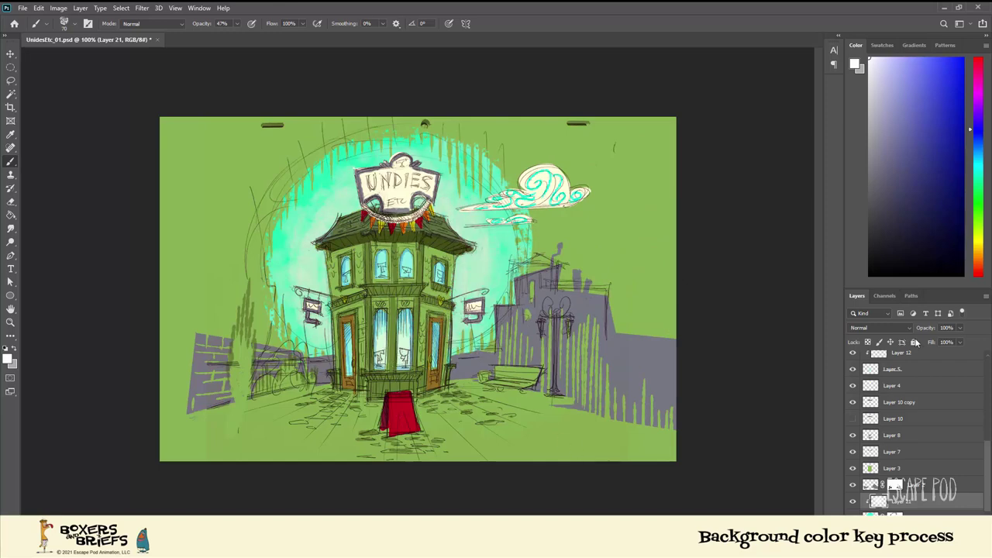
Reduce the white texture layer's opacity, compare the image with it hidden, and delete that layer
{"action": "left_click", "coordinate": [959, 327]}
{"action": "left_click_drag", "start_coordinate": [965, 342], "coordinate": [938, 343]}
{"action": "left_click", "coordinate": [852, 502]}
{"action": "left_click", "coordinate": [852, 502]}
{"action": "left_click", "coordinate": [853, 501]}
{"action": "left_click_drag", "start_coordinate": [902, 502], "coordinate": [976, 530]}
{"action": "left_click", "coordinate": [962, 531]}
{"action": "key", "text": "ctrl+minus"}
{"action": "left_click_drag", "start_coordinate": [901, 501], "coordinate": [977, 531]}
Add a new layer above the pointed tree's layer, choose the Encaustic Grit brush and sample dark green from the roof
{"action": "scroll", "coordinate": [933, 396], "scroll_direction": "up", "scroll_amount": 5}
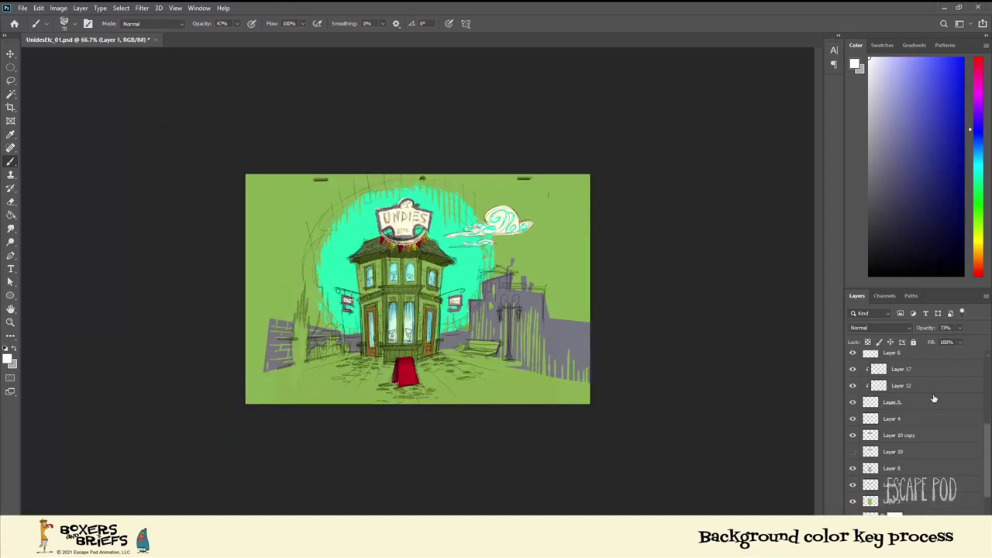
{"action": "left_click", "coordinate": [930, 375]}
{"action": "left_click", "coordinate": [962, 531]}
{"action": "left_click", "coordinate": [75, 24]}
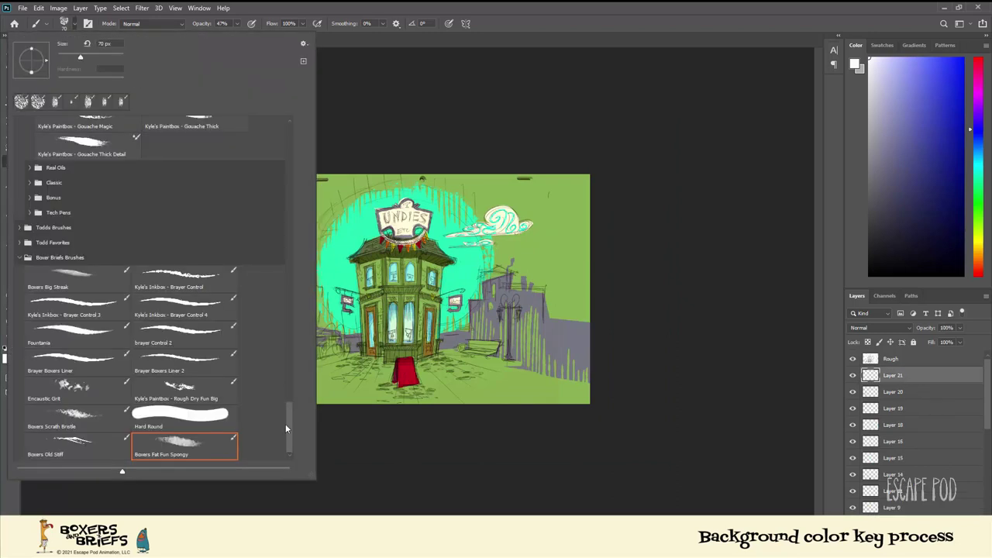
{"action": "left_click", "coordinate": [76, 390]}
{"action": "left_click", "coordinate": [603, 34]}
{"action": "key", "text": "ctrl+plus"}
{"action": "left_click", "coordinate": [444, 237], "text": "alt"}
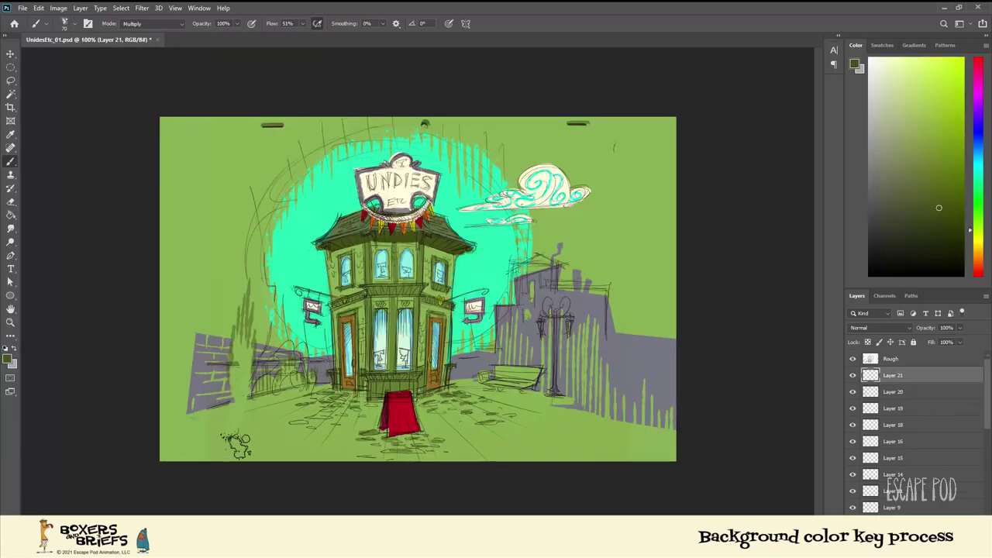
Dab grit texture across the foreground ground with a 200 px brush, and set its layer to Multiply at 42% opacity
{"action": "mouse_move", "coordinate": [175, 371]}
{"action": "left_mouse_down"}
{"action": "mouse_move", "coordinate": [328, 472]}
{"action": "mouse_move", "coordinate": [719, 46]}
{"action": "mouse_move", "coordinate": [186, 310]}
{"action": "left_mouse_up"}
{"action": "key", "text": "ctrl+z"}
{"action": "key", "text": "ctrl+z"}
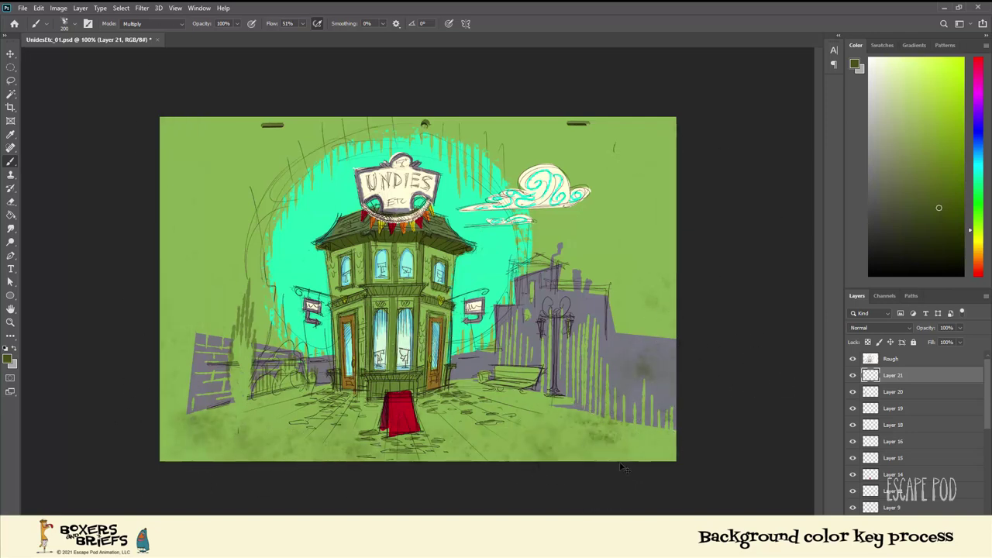
{"action": "left_click", "coordinate": [910, 328]}
{"action": "left_click", "coordinate": [891, 323]}
{"action": "left_click", "coordinate": [960, 328]}
{"action": "left_click_drag", "start_coordinate": [962, 340], "coordinate": [934, 343]}
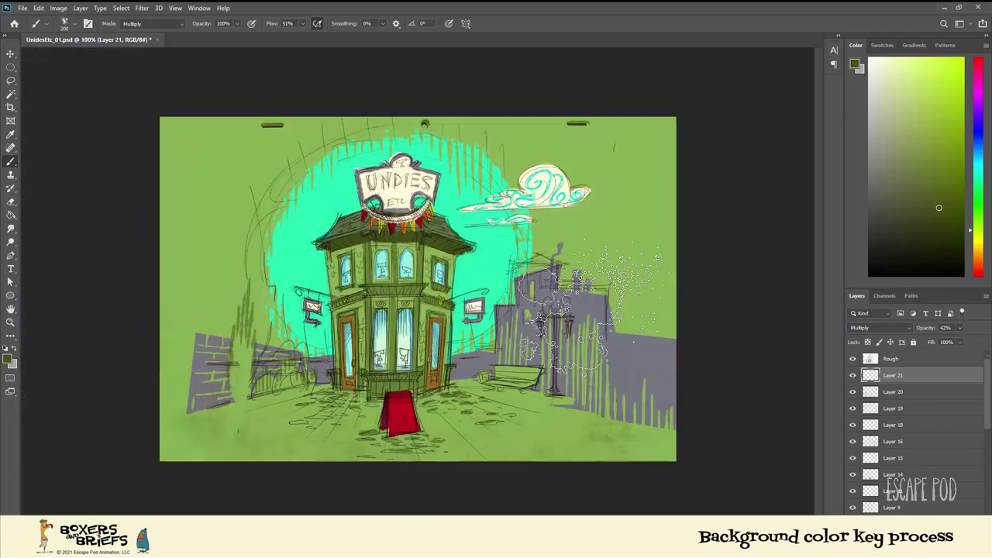
Pick a spatter brush, add a new layer, and test a dark green stroke down the sky beside the tree, undoing it
{"action": "left_click", "coordinate": [67, 24]}
{"action": "scroll", "coordinate": [288, 262], "scroll_direction": "down", "scroll_amount": 5}
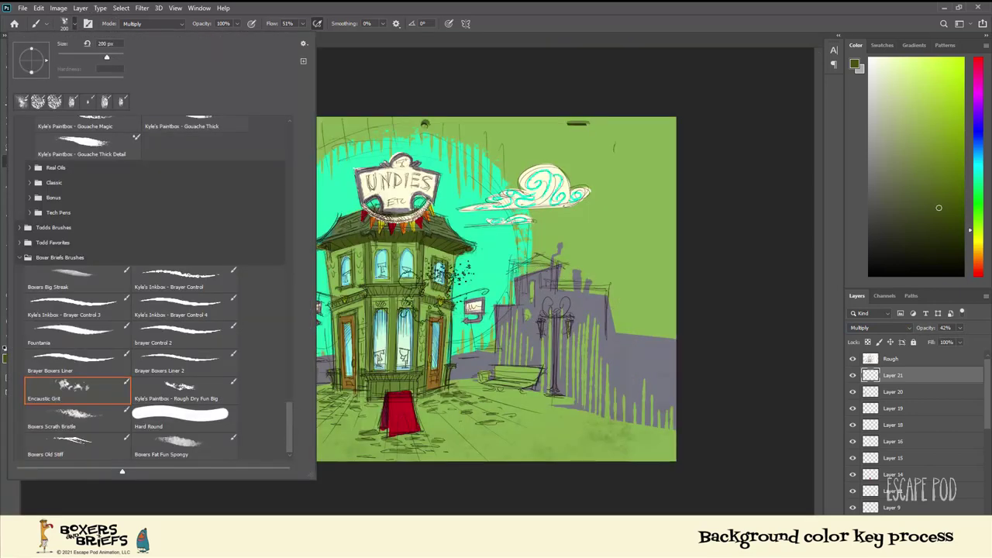
{"action": "left_click", "coordinate": [756, 288]}
{"action": "left_click", "coordinate": [947, 531]}
{"action": "left_click_drag", "start_coordinate": [209, 147], "coordinate": [174, 434]}
{"action": "key", "text": "ctrl+z"}
Shrink the brush, lower its opacity to 35%, and test spatter around the cyan circle's edge, undoing the stroke
{"action": "key", "text": "bracketleft"}
{"action": "key", "text": "bracketleft"}
{"action": "key", "text": "bracketleft"}
{"action": "key", "text": "bracketleft"}
{"action": "left_click", "coordinate": [237, 24]}
{"action": "left_click_drag", "start_coordinate": [239, 36], "coordinate": [206, 38]}
{"action": "left_click_drag", "start_coordinate": [213, 298], "coordinate": [395, 139]}
{"action": "key", "text": "ctrl+z"}
Enlarge the brush to 400 px, spatter the foreground ground, and spatter the sky above the tree at 30% flow
{"action": "key", "text": "bracketright"}
{"action": "key", "text": "bracketright"}
{"action": "key", "text": "bracketright"}
{"action": "key", "text": "bracketright"}
{"action": "key", "text": "bracketright"}
{"action": "left_click_drag", "start_coordinate": [201, 380], "coordinate": [631, 423]}
{"action": "left_click", "coordinate": [302, 24]}
{"action": "left_click_drag", "start_coordinate": [306, 37], "coordinate": [270, 36]}
{"action": "left_click_drag", "start_coordinate": [256, 147], "coordinate": [193, 240]}
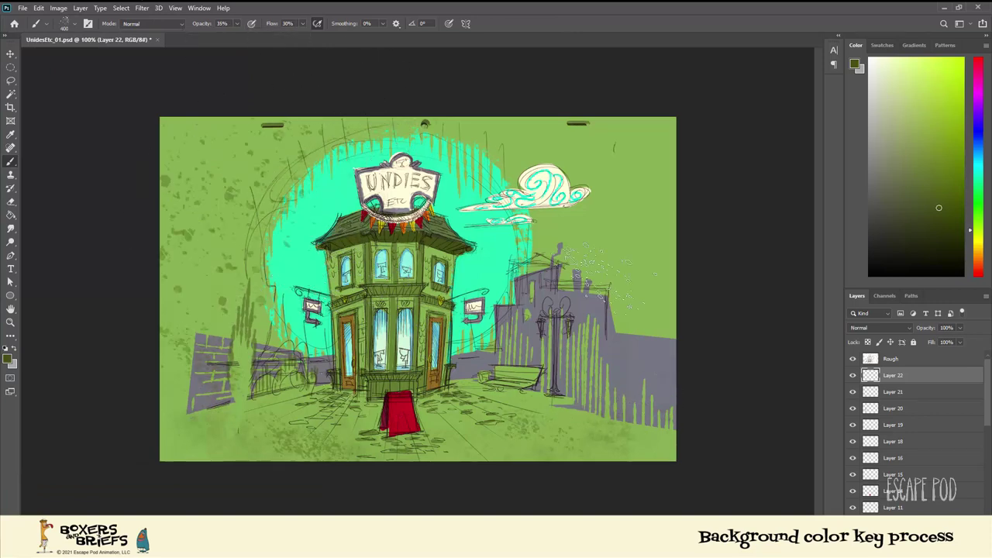
Spatter the sky around the cloud and above the skyline, and set the layer to Overlay at 43% opacity
{"action": "left_click_drag", "start_coordinate": [655, 233], "coordinate": [644, 155]}
{"action": "left_click_drag", "start_coordinate": [542, 209], "coordinate": [659, 147]}
{"action": "left_click", "coordinate": [883, 328]}
{"action": "left_click", "coordinate": [858, 407]}
{"action": "left_click_drag", "start_coordinate": [960, 328], "coordinate": [957, 343]}
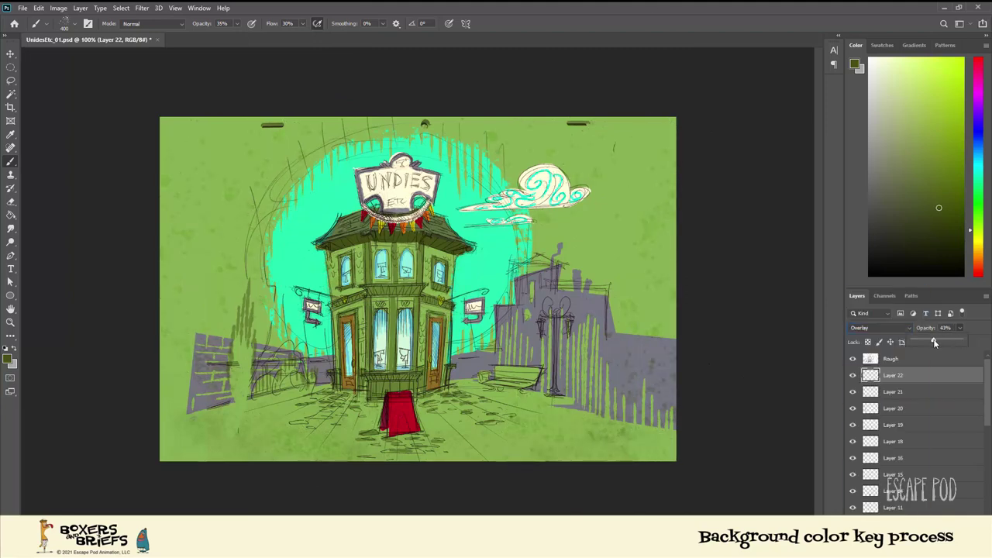
{"action": "left_click", "coordinate": [926, 446]}
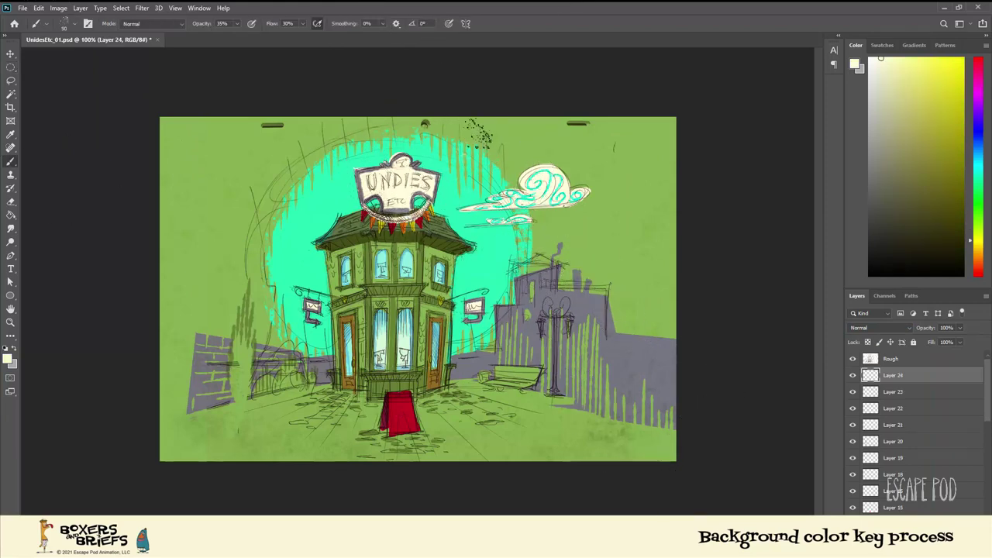
Set the brush to 66% opacity and 71% flow, and spatter cream specks on the cyan circle beside the shop sign
{"action": "key", "text": "ctrl+plus"}
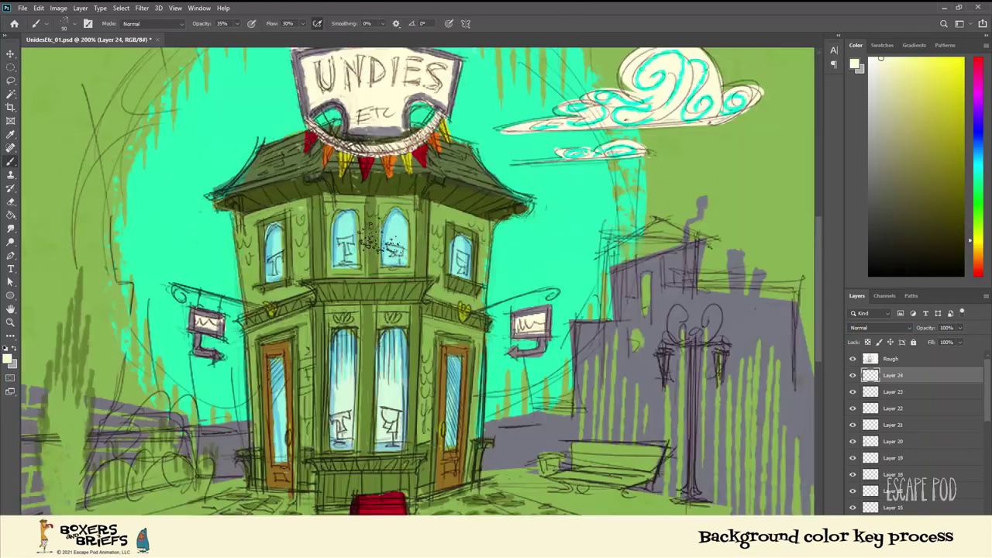
{"action": "scroll", "coordinate": [367, 242], "scroll_direction": "up", "scroll_amount": 2}
{"action": "left_click_drag", "start_coordinate": [237, 23], "coordinate": [251, 36]}
{"action": "left_click_drag", "start_coordinate": [303, 23], "coordinate": [321, 38]}
{"action": "left_click", "coordinate": [465, 116]}
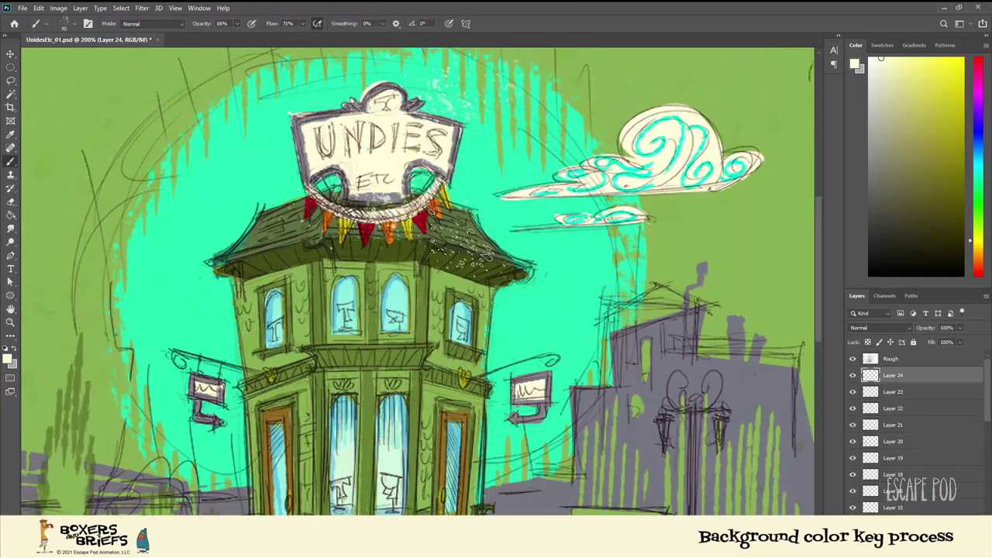
Sample the roof's dark olive for the spatter brush and test a dab on the roof, undoing it
{"action": "key", "text": "ctrl+minus"}
{"action": "left_click", "coordinate": [445, 262], "text": "alt"}
{"action": "left_click", "coordinate": [457, 267]}
{"action": "key", "text": "ctrl+plus"}
{"action": "key", "text": "ctrl+z"}
Spatter dark olive across the shop walls on a new layer clipped to the building, and set that layer to 53% opacity
{"action": "scroll", "coordinate": [940, 474], "scroll_direction": "down", "scroll_amount": 10}
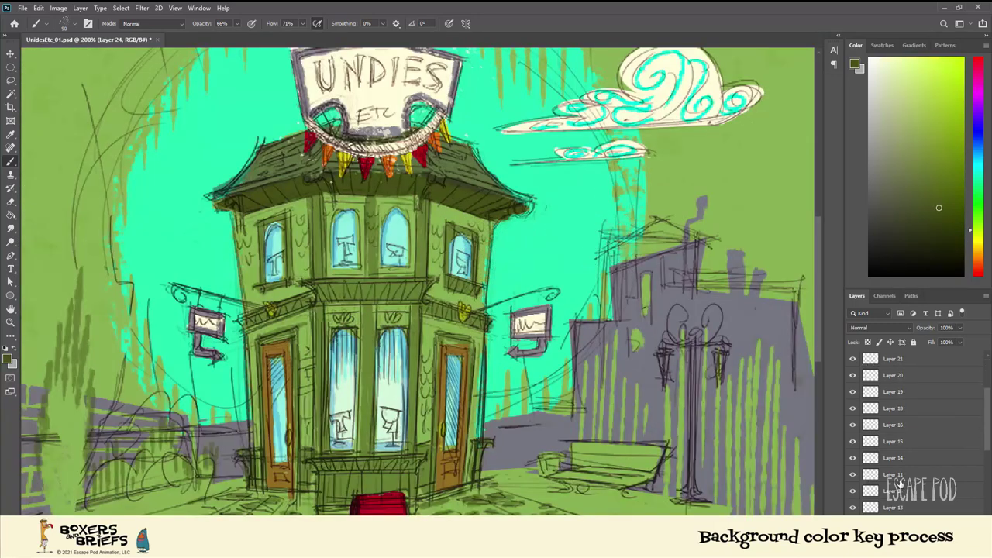
{"action": "left_click", "coordinate": [927, 476]}
{"action": "key", "text": "ctrl+shift+alt+n"}
{"action": "left_click", "coordinate": [927, 482], "text": "alt"}
{"action": "left_click_drag", "start_coordinate": [457, 294], "coordinate": [453, 332]}
{"action": "left_click_drag", "start_coordinate": [252, 341], "coordinate": [324, 219]}
{"action": "left_click_drag", "start_coordinate": [310, 479], "coordinate": [417, 454]}
{"action": "left_click_drag", "start_coordinate": [285, 297], "coordinate": [313, 377]}
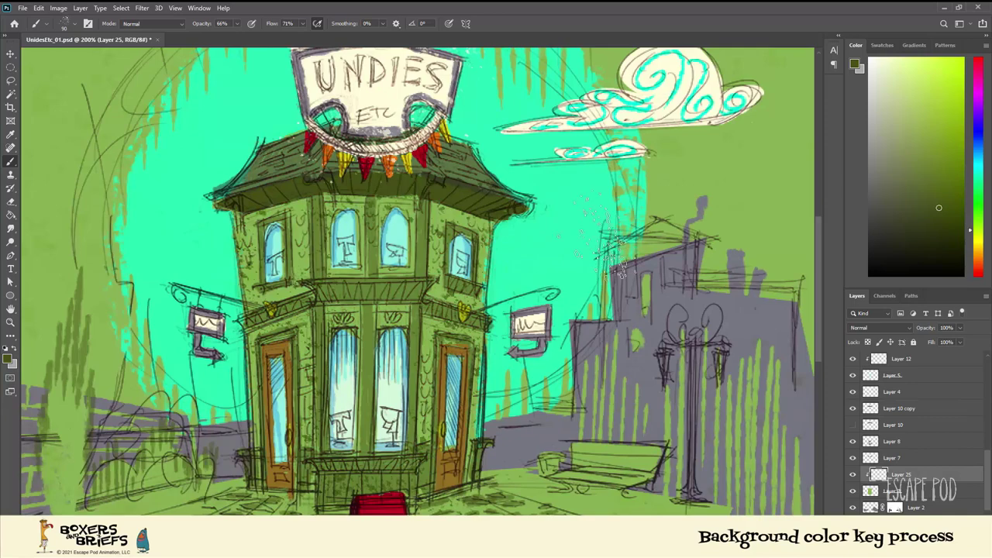
{"action": "left_click_drag", "start_coordinate": [959, 327], "coordinate": [943, 343]}
{"action": "key", "text": "ctrl+minus"}
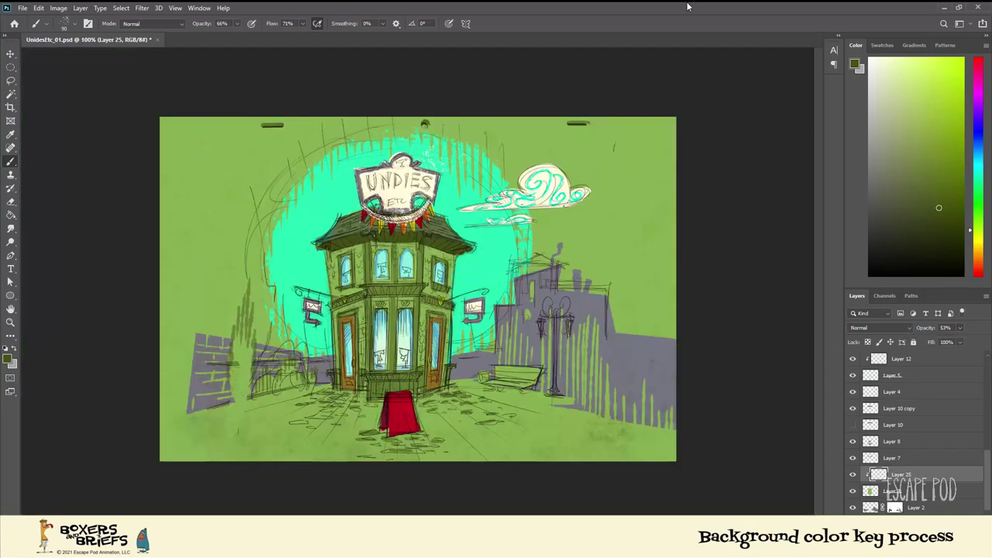
Add a layer clipped to the purple skyline layer and choose the Boxers Scrath Bristle brush
{"action": "scroll", "coordinate": [922, 480], "scroll_direction": "down", "scroll_amount": 1}
{"action": "left_click", "coordinate": [922, 486]}
{"action": "key", "text": "ctrl+alt+shift+n"}
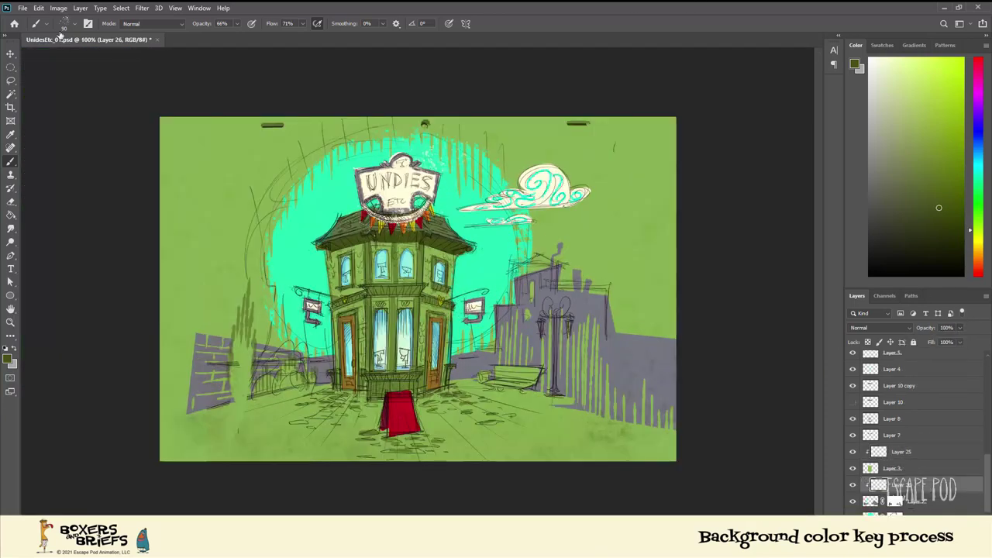
{"action": "left_click", "coordinate": [64, 24]}
{"action": "double_click", "coordinate": [74, 388]}
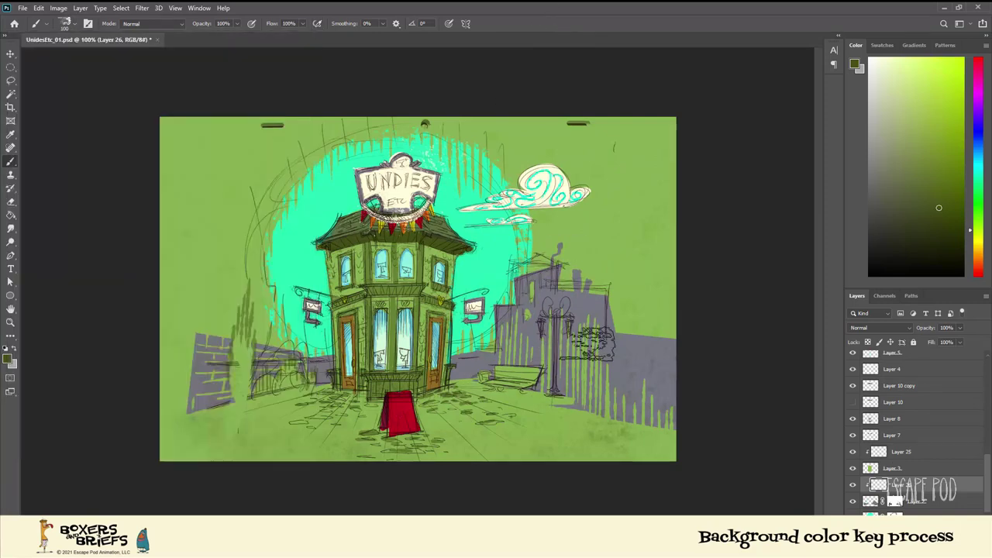
Try a bristle stroke over the purple skyline with a recent gray color, and undo it
{"action": "left_click", "coordinate": [882, 45]}
{"action": "left_click", "coordinate": [852, 62]}
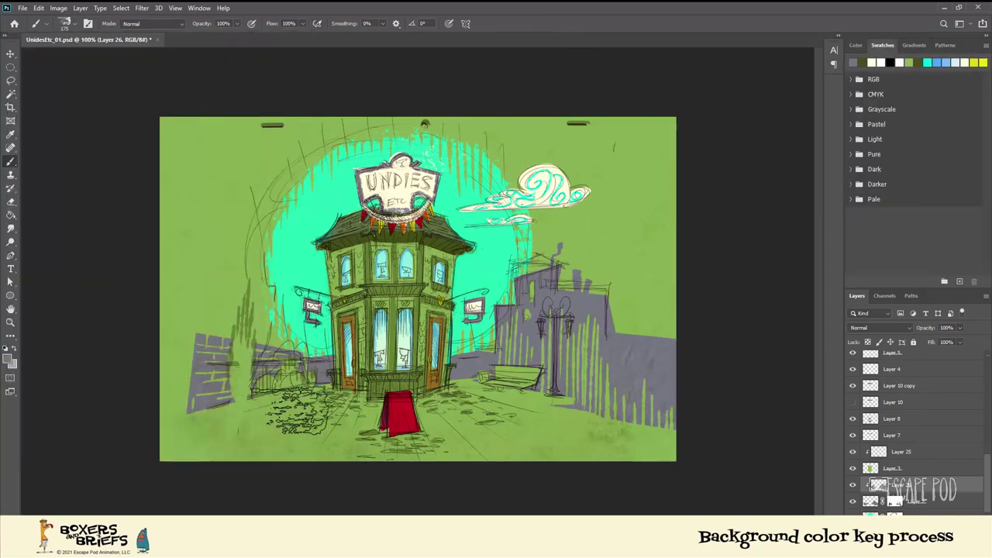
{"action": "left_click", "coordinate": [373, 357], "text": "alt"}
{"action": "left_click_drag", "start_coordinate": [649, 331], "coordinate": [629, 422]}
{"action": "key", "text": "ctrl+z"}
Choose a dark gray from the grayscale swatches, texture the purple skyline with it, and set the layer to 73% opacity
{"action": "left_click", "coordinate": [851, 109]}
{"action": "left_click", "coordinate": [910, 140]}
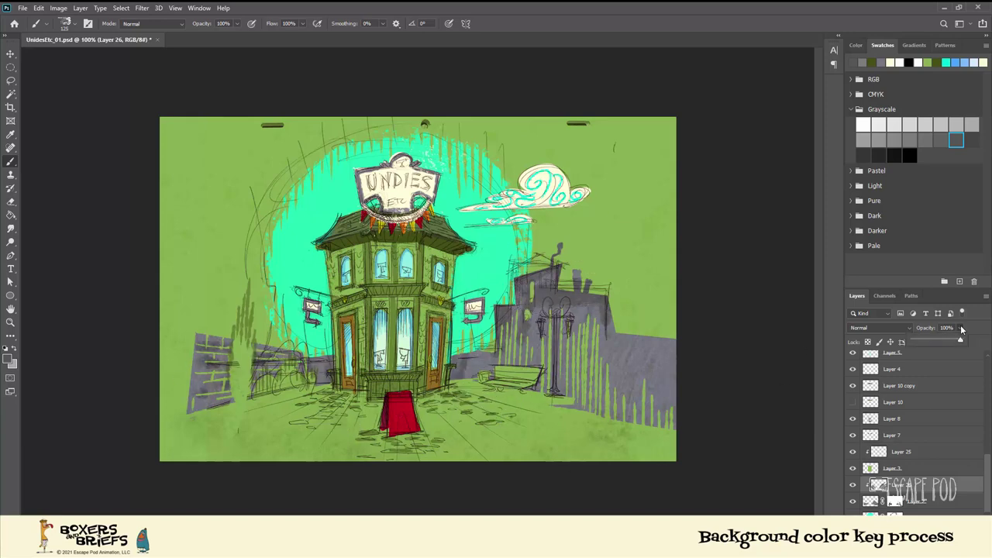
{"action": "left_click_drag", "start_coordinate": [961, 334], "coordinate": [941, 343]}
Brush light green streaks down the cyan circle on a new layer with a 150 px brush at 55% opacity
{"action": "left_click", "coordinate": [923, 513]}
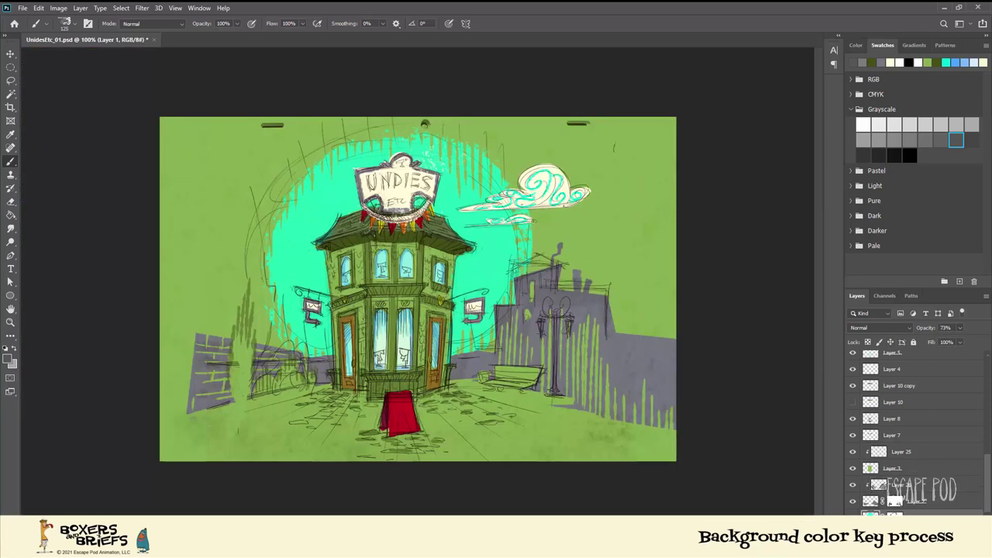
{"action": "left_click", "coordinate": [927, 62]}
{"action": "key", "text": "bracketright"}
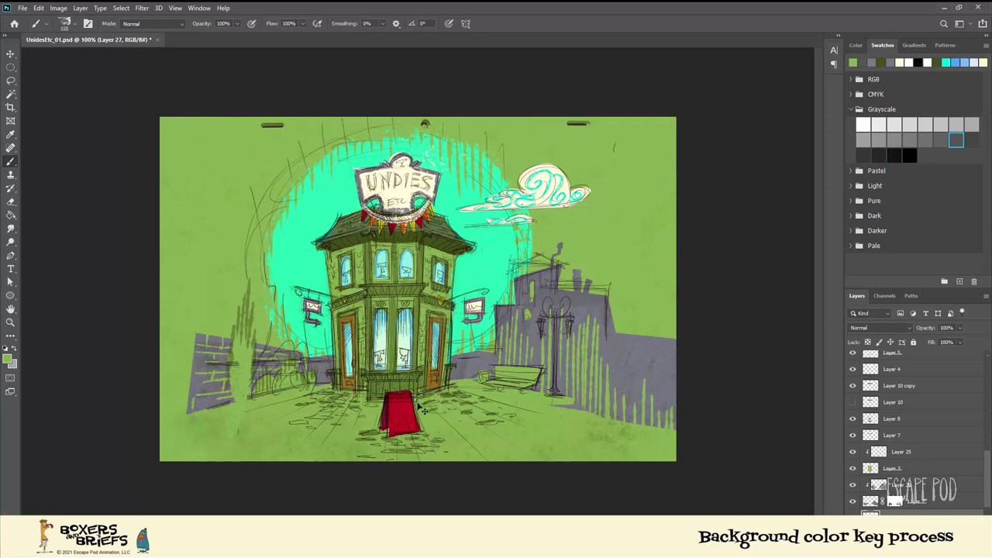
{"action": "key", "text": "ctrl+minus"}
{"action": "left_click_drag", "start_coordinate": [238, 24], "coordinate": [217, 39]}
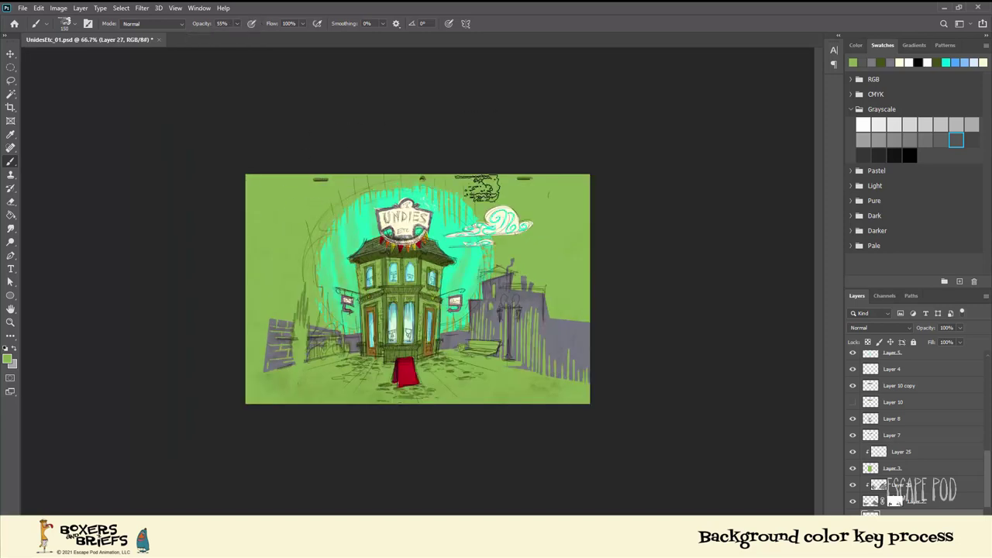
Set the green streak layer to Multiply, clip it to the cyan circle, and lower its opacity to 49%
{"action": "key", "text": "ctrl+plus"}
{"action": "left_click", "coordinate": [877, 328]}
{"action": "left_click", "coordinate": [866, 321]}
{"action": "scroll", "coordinate": [915, 487], "scroll_direction": "down", "scroll_amount": 2}
{"action": "left_click", "coordinate": [905, 493], "text": "alt"}
{"action": "left_click_drag", "start_coordinate": [959, 328], "coordinate": [936, 343]}
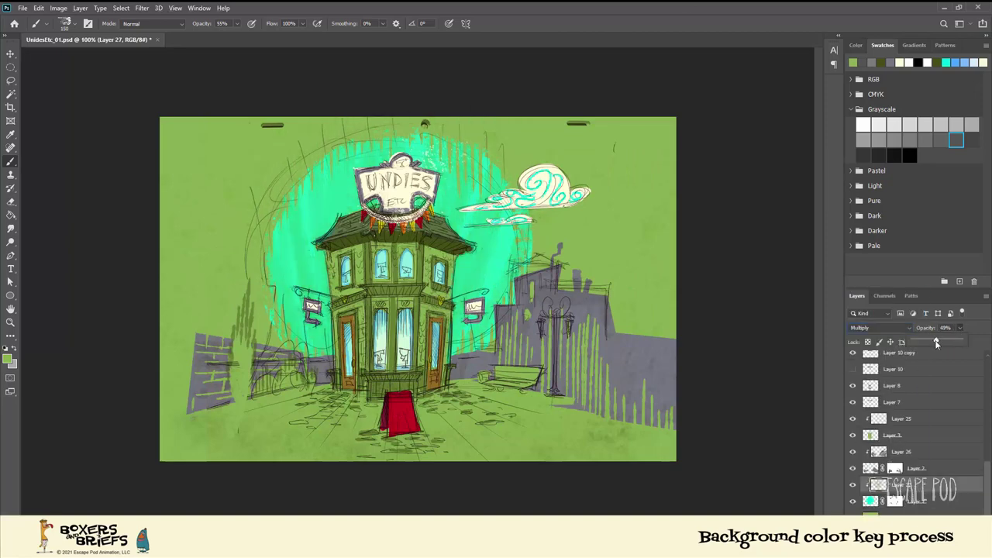
Spatter cream sampled from the sign over the cyan circle on a new clipped layer with the Boxers Splater Texture brush
{"action": "left_click", "coordinate": [959, 532]}
{"action": "left_click", "coordinate": [930, 492], "text": "alt"}
{"action": "left_click", "coordinate": [75, 25]}
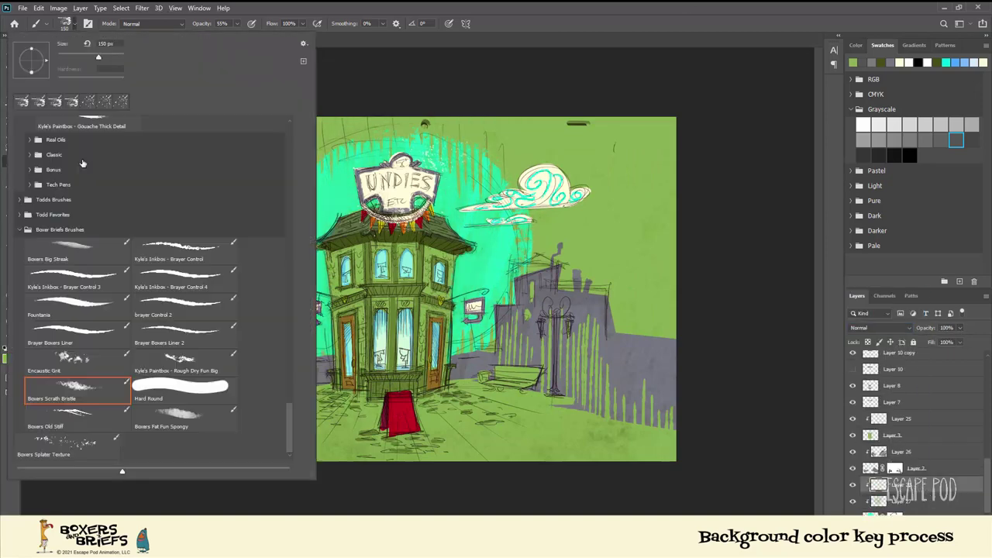
{"action": "left_click", "coordinate": [72, 441]}
{"action": "left_click", "coordinate": [435, 181], "text": "alt"}
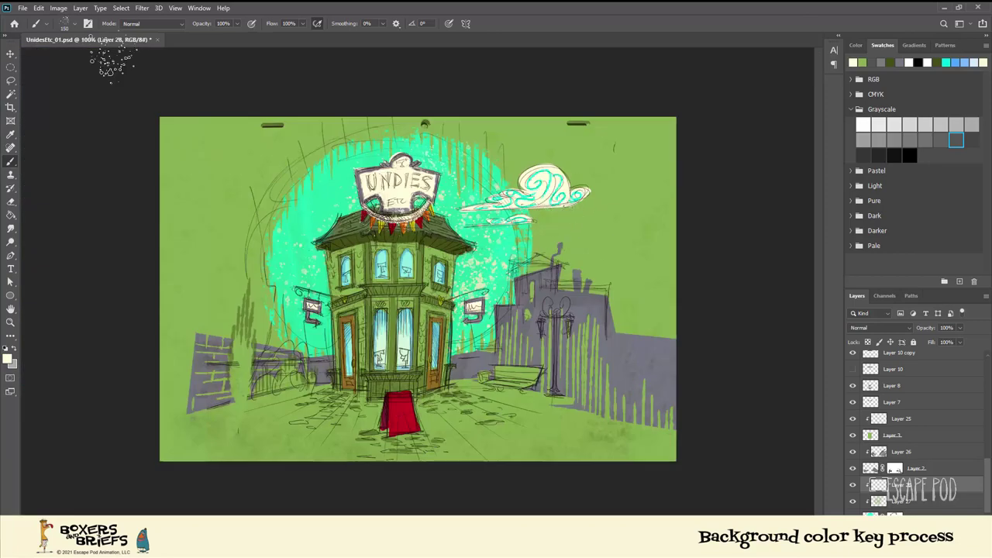
Lasso an arched area of upper sky on a new layer behind the cyan circle and fill it with dark olive
{"action": "key", "text": "m"}
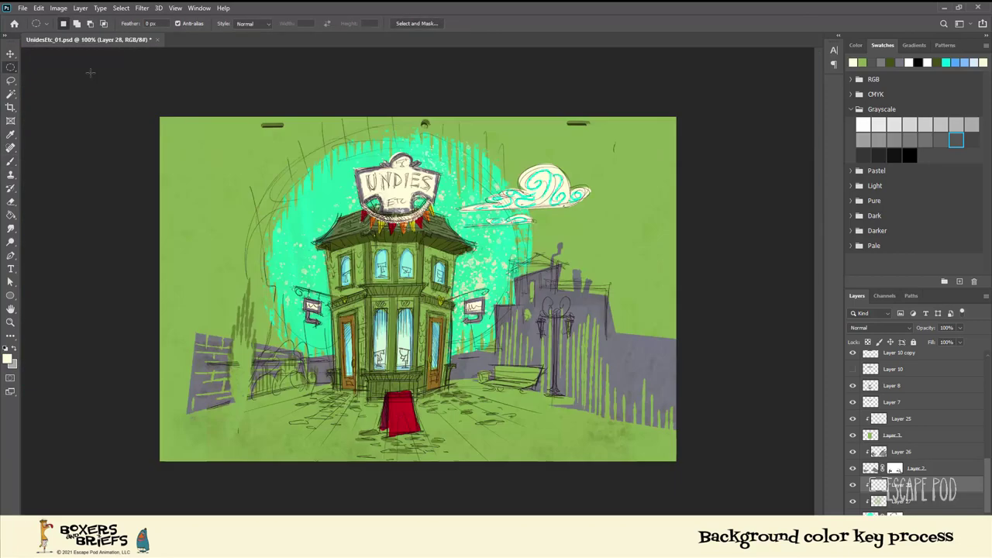
{"action": "scroll", "coordinate": [908, 392], "scroll_direction": "up", "scroll_amount": 6}
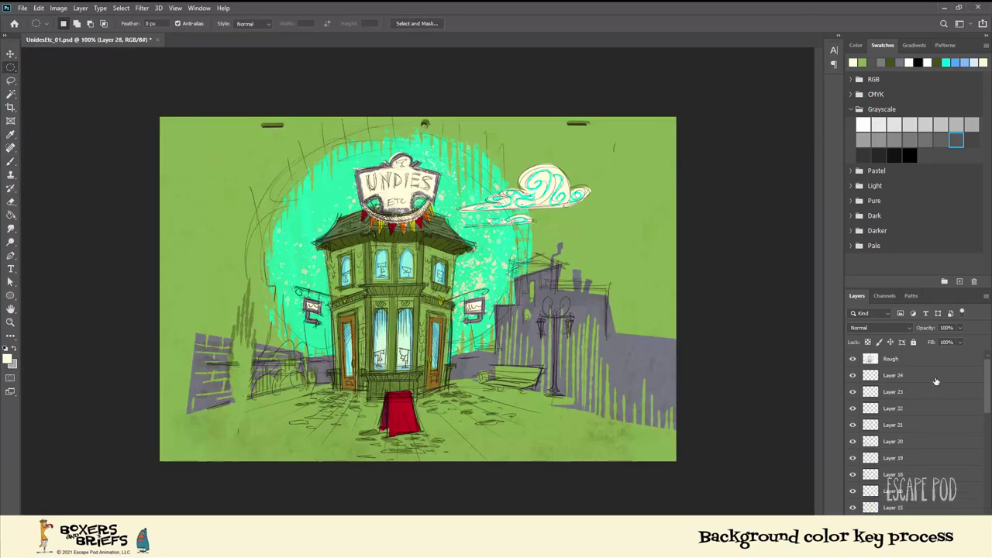
{"action": "scroll", "coordinate": [936, 404], "scroll_direction": "down", "scroll_amount": 6}
{"action": "left_click", "coordinate": [923, 513]}
{"action": "key", "text": "l"}
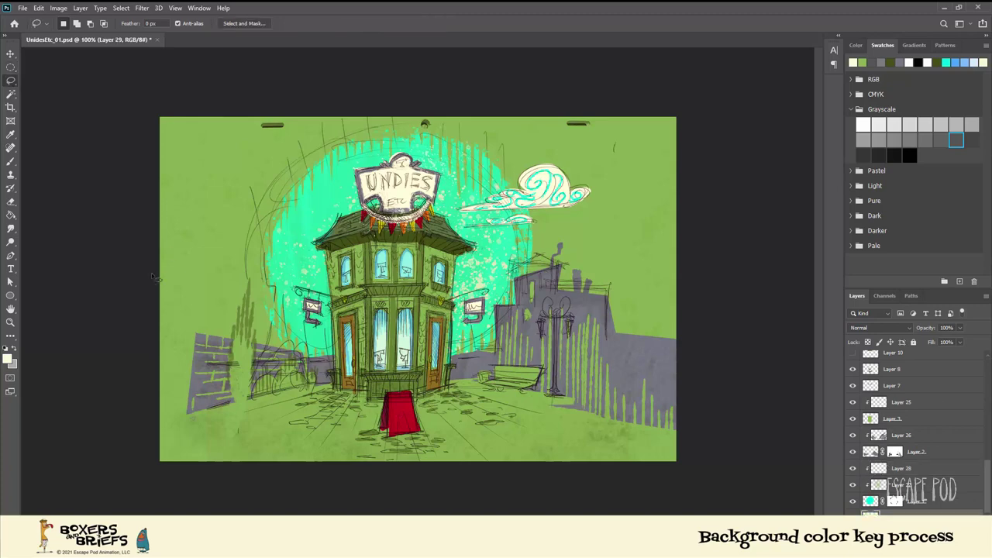
{"action": "left_click_drag", "start_coordinate": [336, 212], "coordinate": [144, 323]}
{"action": "mouse_move", "coordinate": [708, 281]}
{"action": "left_mouse_down"}
{"action": "mouse_move", "coordinate": [122, 279]}
{"action": "mouse_move", "coordinate": [696, 268]}
{"action": "left_mouse_up"}
{"action": "key", "text": "g"}
{"action": "left_click", "coordinate": [468, 245], "text": "alt"}
{"action": "left_click", "coordinate": [649, 202]}
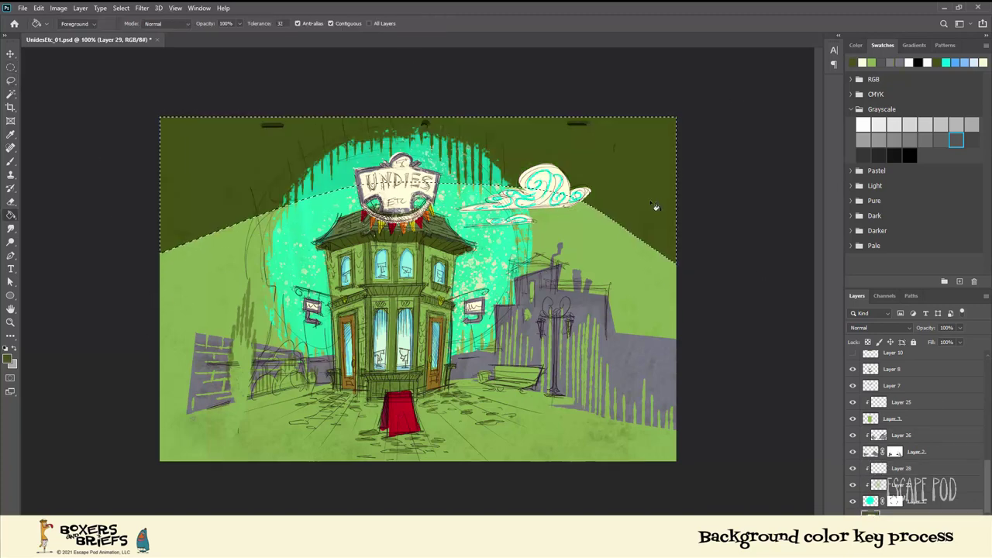
Deselect the sky area, set the dark sky layer to 35% opacity, and set the cyan circle layer to 75%
{"action": "key", "text": "ctrl+d"}
{"action": "key", "text": "l"}
{"action": "left_click_drag", "start_coordinate": [935, 344], "coordinate": [989, 342]}
{"action": "left_click", "coordinate": [872, 500]}
{"action": "key", "text": "7"}
{"action": "key", "text": "5"}
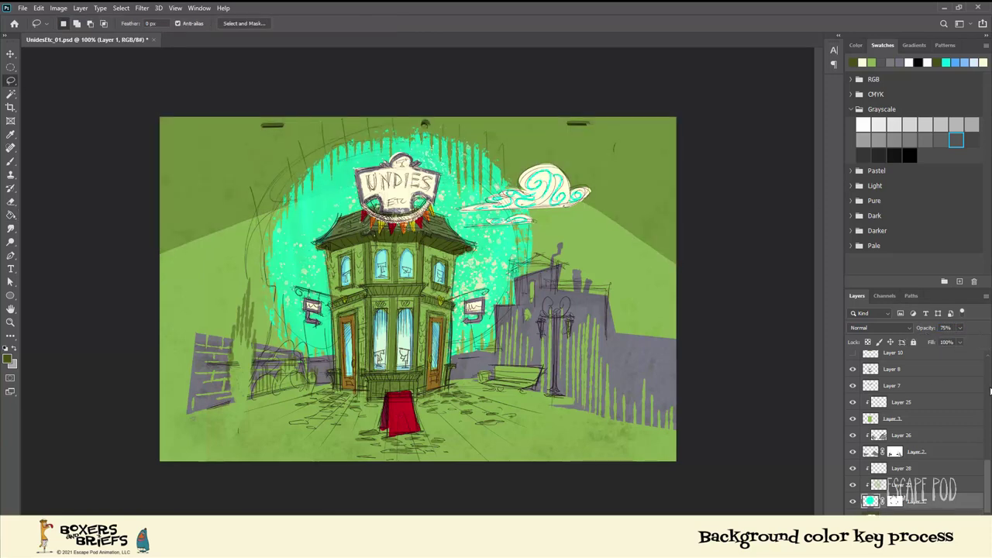
Choose the Brayer Boxers Liner brush and make the dark sky layer active
{"action": "left_click", "coordinate": [11, 162]}
{"action": "left_click", "coordinate": [75, 24]}
{"action": "left_click", "coordinate": [78, 336]}
{"action": "left_click", "coordinate": [538, 35]}
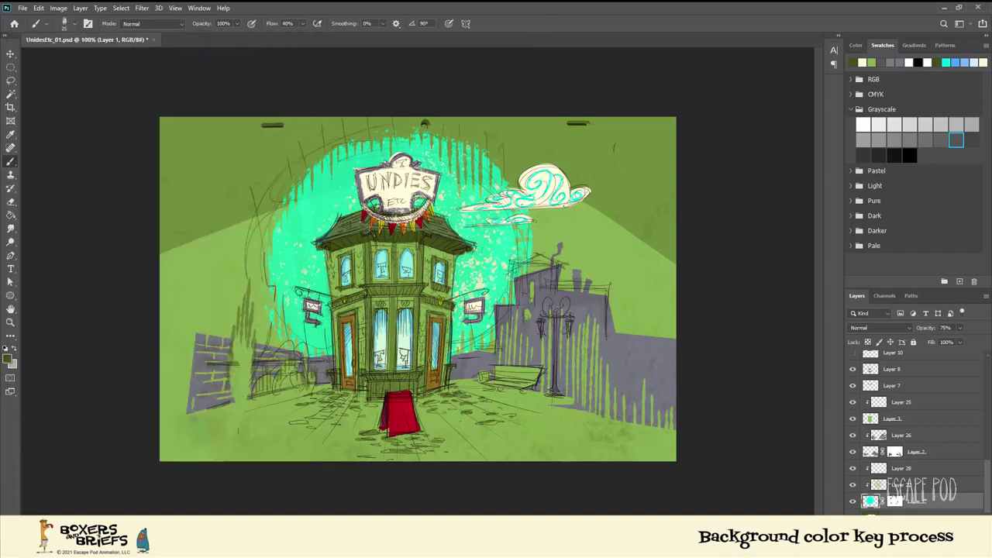
{"action": "left_click", "coordinate": [912, 511]}
Try vertical drip strokes in the dark sky above the tree and along the circle's upper edge, undoing them
{"action": "left_click_drag", "start_coordinate": [260, 161], "coordinate": [258, 217]}
{"action": "left_click_drag", "start_coordinate": [255, 138], "coordinate": [252, 219]}
{"action": "left_click_drag", "start_coordinate": [240, 182], "coordinate": [238, 225]}
{"action": "left_click_drag", "start_coordinate": [226, 182], "coordinate": [225, 230]}
{"action": "left_click_drag", "start_coordinate": [213, 171], "coordinate": [210, 235]}
{"action": "left_click_drag", "start_coordinate": [197, 186], "coordinate": [196, 241]}
{"action": "left_click_drag", "start_coordinate": [180, 202], "coordinate": [177, 247]}
{"action": "left_click_drag", "start_coordinate": [290, 146], "coordinate": [291, 205]}
{"action": "left_click_drag", "start_coordinate": [318, 135], "coordinate": [317, 161]}
{"action": "key", "text": "ctrl+z"}
{"action": "key", "text": "ctrl+z"}
{"action": "key", "text": "ctrl+z"}
{"action": "key", "text": "ctrl+z"}
{"action": "key", "text": "ctrl+z"}
{"action": "key", "text": "ctrl+z"}
{"action": "key", "text": "ctrl+z"}
{"action": "key", "text": "ctrl+z"}
{"action": "key", "text": "ctrl+z"}
{"action": "key", "text": "ctrl+z"}
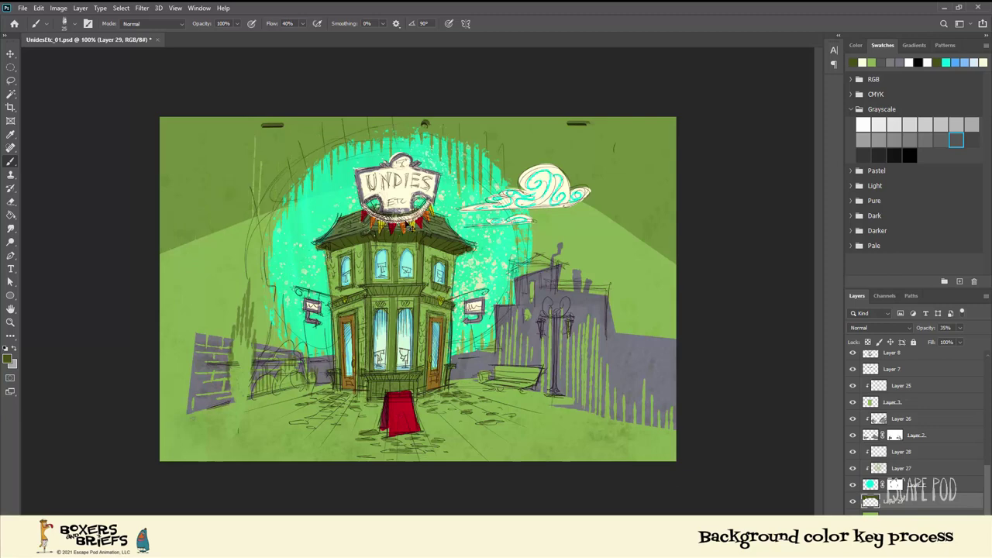
Move the dark sky shape upward with Free Transform
{"action": "key", "text": "ctrl+t"}
{"action": "left_click_drag", "start_coordinate": [626, 180], "coordinate": [626, 154]}
{"action": "key", "text": "Return"}
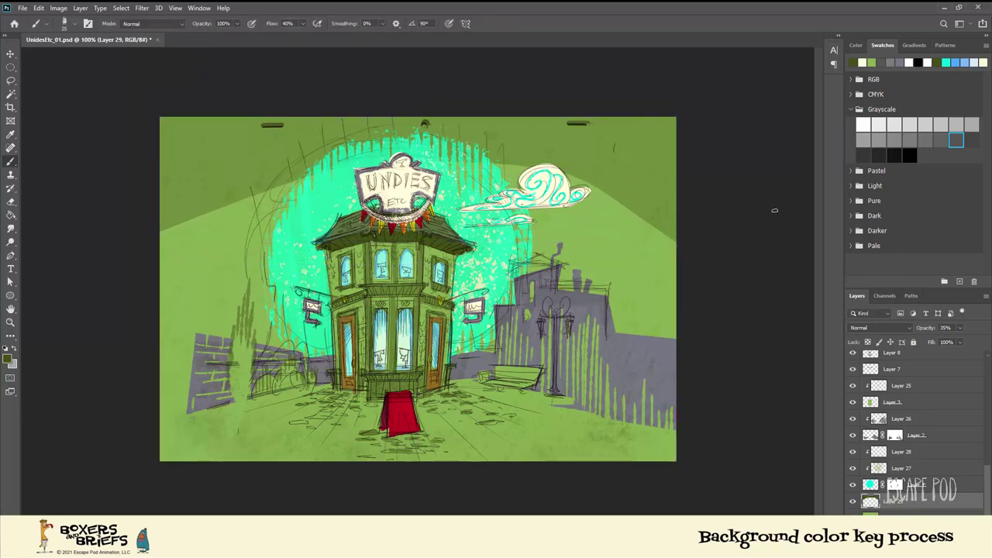
Paint vertical drips along the dark sky shape's lower edge on both sides of the circle, and set its layer to Screen
{"action": "mouse_move", "coordinate": [177, 225]}
{"action": "left_mouse_down"}
{"action": "mouse_move", "coordinate": [177, 289]}
{"action": "mouse_move", "coordinate": [190, 263]}
{"action": "left_mouse_up"}
{"action": "mouse_move", "coordinate": [206, 214]}
{"action": "left_mouse_down"}
{"action": "mouse_move", "coordinate": [205, 289]}
{"action": "mouse_move", "coordinate": [213, 273]}
{"action": "left_mouse_up"}
{"action": "left_click_drag", "start_coordinate": [227, 207], "coordinate": [227, 252]}
{"action": "mouse_move", "coordinate": [245, 200]}
{"action": "left_mouse_down"}
{"action": "mouse_move", "coordinate": [244, 239]}
{"action": "mouse_move", "coordinate": [264, 239]}
{"action": "left_mouse_up"}
{"action": "left_click_drag", "start_coordinate": [272, 187], "coordinate": [272, 232]}
{"action": "left_click_drag", "start_coordinate": [238, 201], "coordinate": [238, 287]}
{"action": "left_click_drag", "start_coordinate": [168, 230], "coordinate": [169, 298]}
{"action": "mouse_move", "coordinate": [181, 223]}
{"action": "left_mouse_down"}
{"action": "mouse_move", "coordinate": [167, 275]}
{"action": "mouse_move", "coordinate": [194, 208]}
{"action": "mouse_move", "coordinate": [193, 259]}
{"action": "left_mouse_up"}
{"action": "left_click_drag", "start_coordinate": [213, 211], "coordinate": [213, 271]}
{"action": "left_click_drag", "start_coordinate": [227, 205], "coordinate": [226, 248]}
{"action": "left_click_drag", "start_coordinate": [247, 206], "coordinate": [250, 265]}
{"action": "left_click_drag", "start_coordinate": [270, 189], "coordinate": [269, 223]}
{"action": "left_click_drag", "start_coordinate": [606, 195], "coordinate": [607, 237]}
{"action": "left_click_drag", "start_coordinate": [620, 203], "coordinate": [620, 253]}
{"action": "left_click_drag", "start_coordinate": [632, 213], "coordinate": [637, 276]}
{"action": "left_click_drag", "start_coordinate": [655, 225], "coordinate": [671, 310]}
{"action": "left_click_drag", "start_coordinate": [600, 191], "coordinate": [601, 242]}
{"action": "left_click_drag", "start_coordinate": [518, 166], "coordinate": [518, 189]}
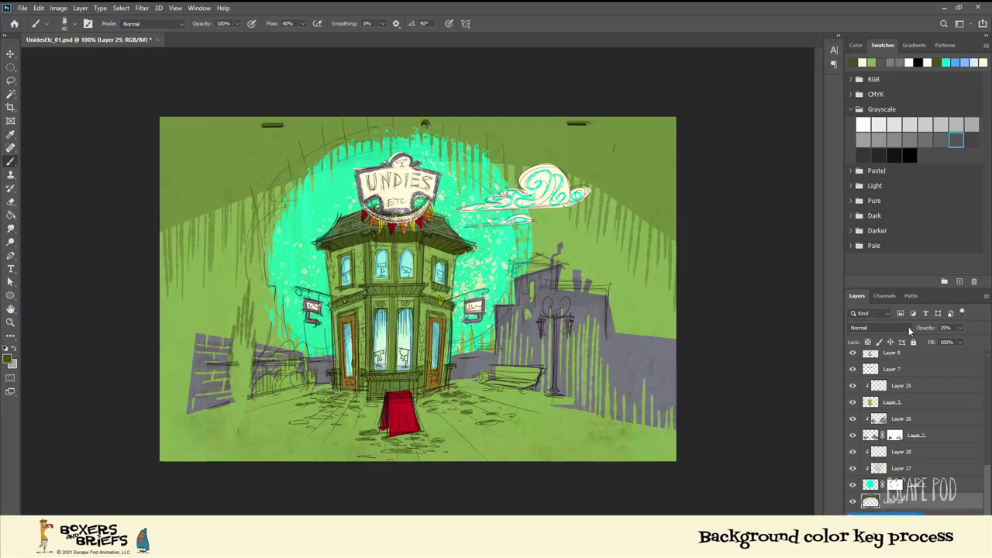
{"action": "left_click", "coordinate": [880, 328]}
{"action": "left_click", "coordinate": [861, 367]}
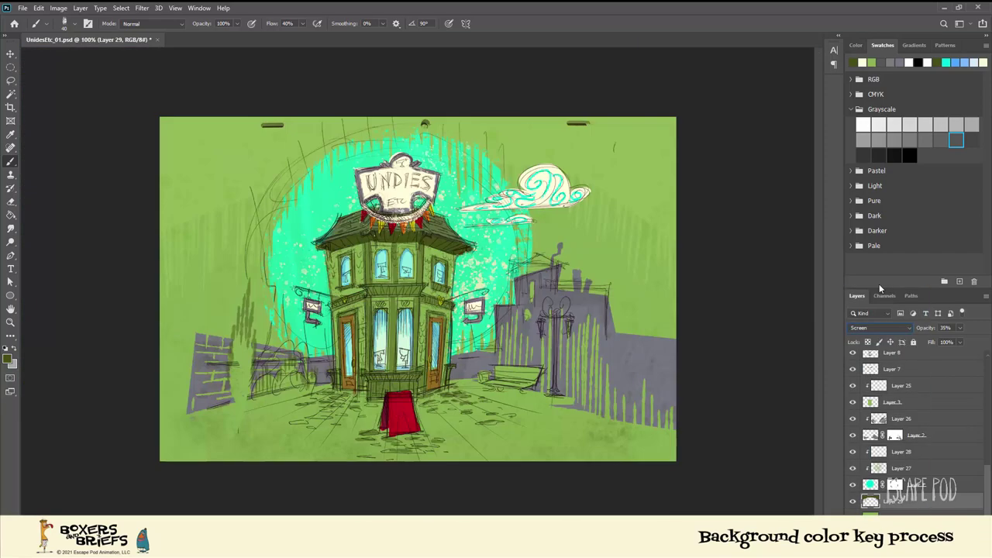
Crop the canvas to a rectangular selection that trims off its right edge
{"action": "key", "text": "m"}
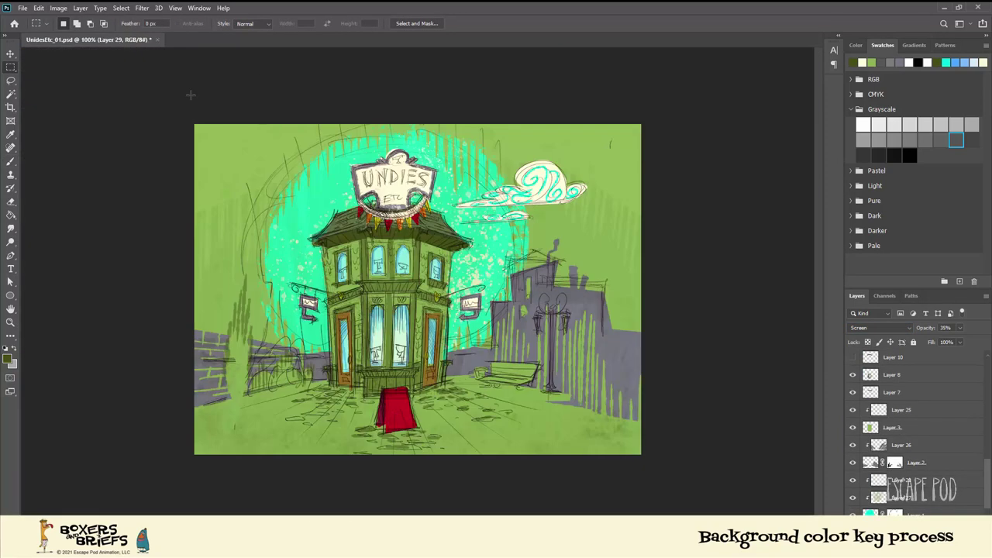
{"action": "left_click_drag", "start_coordinate": [188, 95], "coordinate": [627, 509]}
{"action": "left_click", "coordinate": [38, 8]}
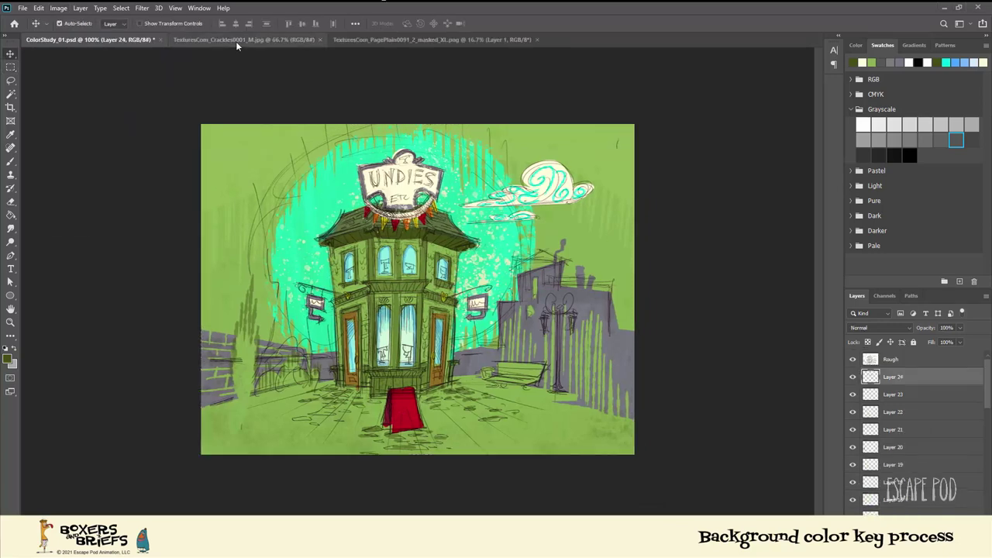
Bring the PagePlain paper texture into ColorStudy_01.psd below the Rough layer, scaled to 43.29% and rotated -90° to cover the canvas
{"action": "left_click", "coordinate": [434, 39]}
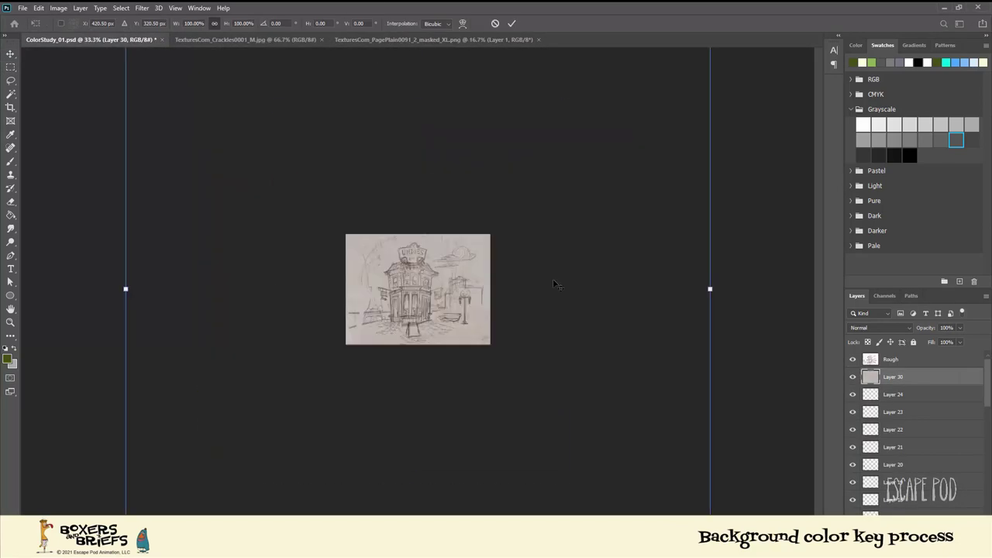
{"action": "key", "text": "ctrl+t"}
{"action": "left_click_drag", "start_coordinate": [532, 304], "coordinate": [412, 360]}
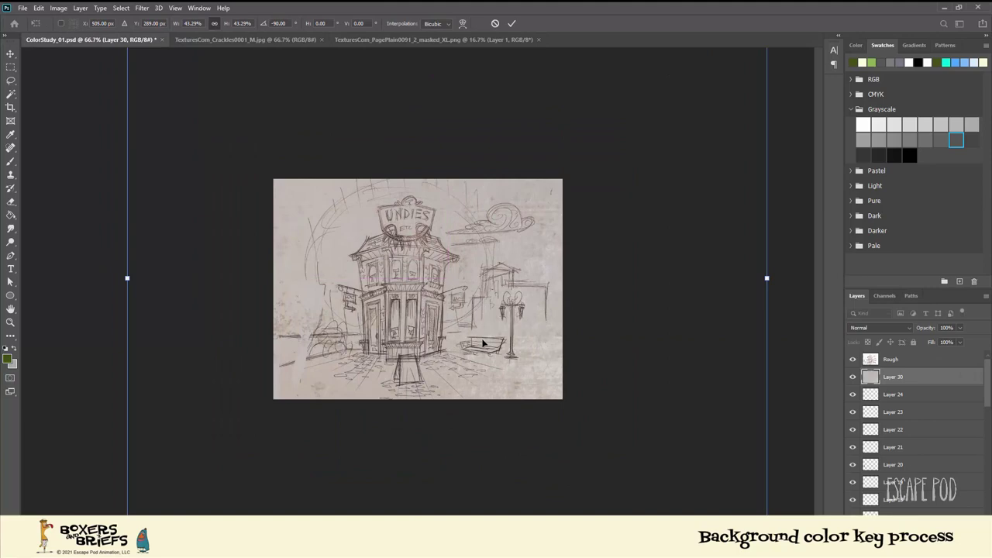
{"action": "key", "text": "Return"}
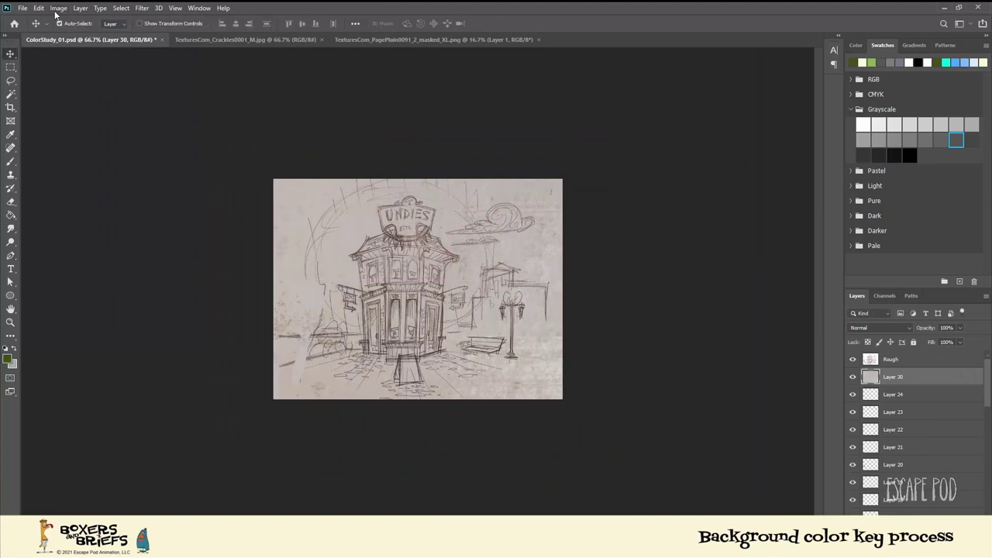
Brighten the paper texture with a Levels adjustment and set its layer to Multiply
{"action": "left_click", "coordinate": [58, 8]}
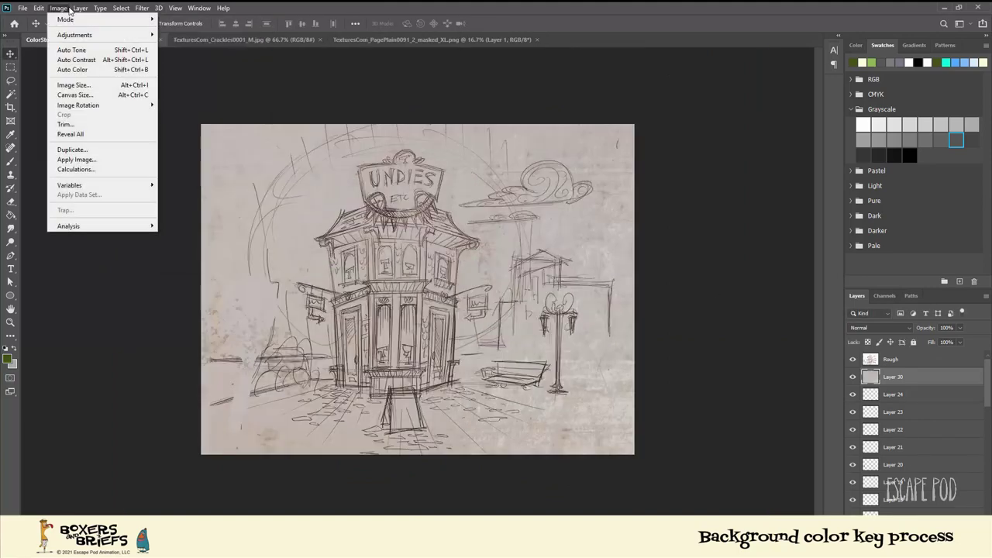
{"action": "mouse_move", "coordinate": [85, 35]}
{"action": "left_click", "coordinate": [178, 44]}
{"action": "left_click_drag", "start_coordinate": [717, 333], "coordinate": [688, 333]}
{"action": "mouse_move", "coordinate": [638, 334]}
{"action": "left_mouse_down"}
{"action": "mouse_move", "coordinate": [650, 333]}
{"action": "mouse_move", "coordinate": [629, 334]}
{"action": "left_mouse_up"}
{"action": "left_click_drag", "start_coordinate": [688, 333], "coordinate": [697, 334]}
{"action": "mouse_move", "coordinate": [633, 333]}
{"action": "left_mouse_down"}
{"action": "mouse_move", "coordinate": [621, 334]}
{"action": "mouse_move", "coordinate": [653, 334]}
{"action": "mouse_move", "coordinate": [621, 333]}
{"action": "left_mouse_up"}
{"action": "left_click", "coordinate": [759, 237]}
{"action": "key", "text": "shift+alt+m"}
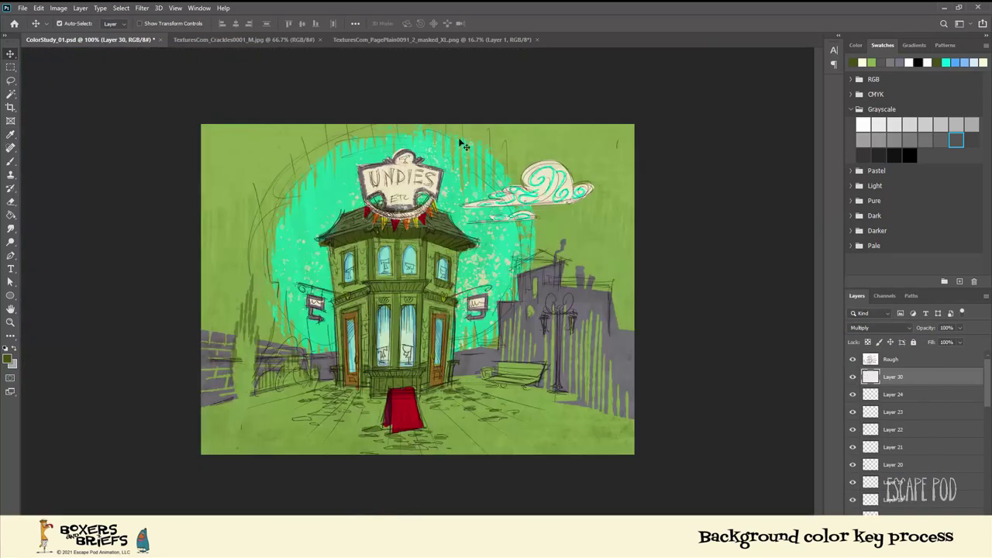
Copy the whole Crackles texture and paste it into ColorStudy_01.psd above the paper texture layer
{"action": "key", "text": "ctrl+Tab"}
{"action": "key", "text": "ctrl+a"}
{"action": "left_click", "coordinate": [62, 40]}
{"action": "key", "text": "ctrl+v"}
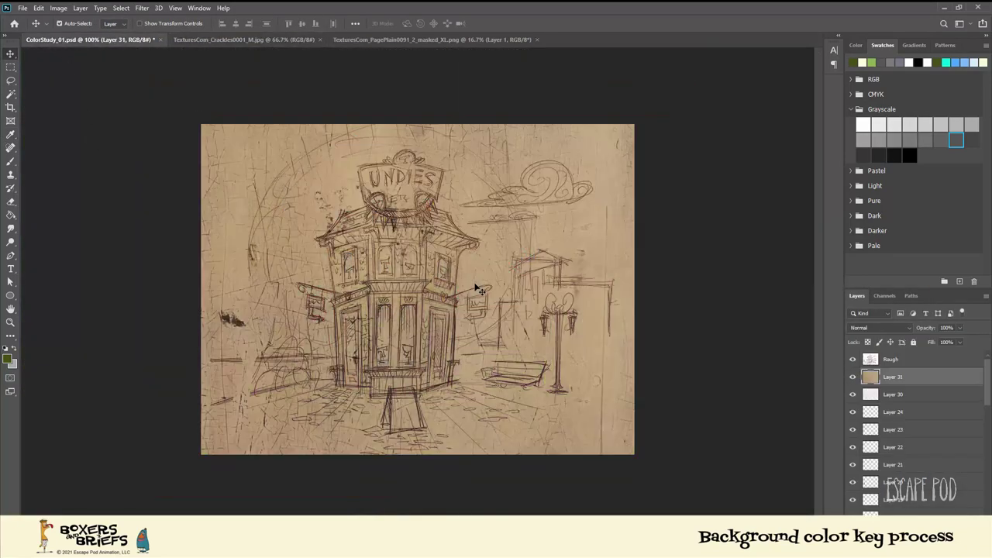
Free-transform the pasted Crackles texture, scaling it down and repositioning it to cover the canvas
{"action": "key", "text": "ctrl+t"}
{"action": "key", "text": "ctrl+minus"}
{"action": "key", "text": "ctrl+minus"}
{"action": "left_click_drag", "start_coordinate": [625, 134], "coordinate": [496, 229]}
{"action": "key", "text": "ctrl+plus"}
{"action": "key", "text": "ctrl+plus"}
{"action": "key", "text": "ctrl+plus"}
{"action": "left_click_drag", "start_coordinate": [401, 299], "coordinate": [534, 228]}
{"action": "key", "text": "ctrl+minus"}
{"action": "key", "text": "ctrl+minus"}
{"action": "left_click_drag", "start_coordinate": [626, 138], "coordinate": [619, 386]}
{"action": "left_click_drag", "start_coordinate": [345, 224], "coordinate": [346, 361]}
{"action": "left_click_drag", "start_coordinate": [256, 403], "coordinate": [270, 353]}
{"action": "left_click_drag", "start_coordinate": [384, 329], "coordinate": [372, 364]}
{"action": "key", "text": "ctrl+plus"}
{"action": "key", "text": "ctrl+plus"}
{"action": "key", "text": "Return"}
{"action": "key", "text": "ctrl+minus"}
Desaturate the crackle texture and brighten its highlights with a Levels adjustment
{"action": "left_click", "coordinate": [58, 8]}
{"action": "mouse_move", "coordinate": [93, 35]}
{"action": "left_click", "coordinate": [186, 234]}
{"action": "left_click", "coordinate": [59, 7]}
{"action": "left_click", "coordinate": [186, 44]}
{"action": "left_click_drag", "start_coordinate": [652, 334], "coordinate": [604, 337]}
{"action": "left_click", "coordinate": [760, 236]}
Set the crackle texture layer to Multiply and lower its opacity to 50%
{"action": "left_click", "coordinate": [912, 329]}
{"action": "left_click", "coordinate": [879, 320]}
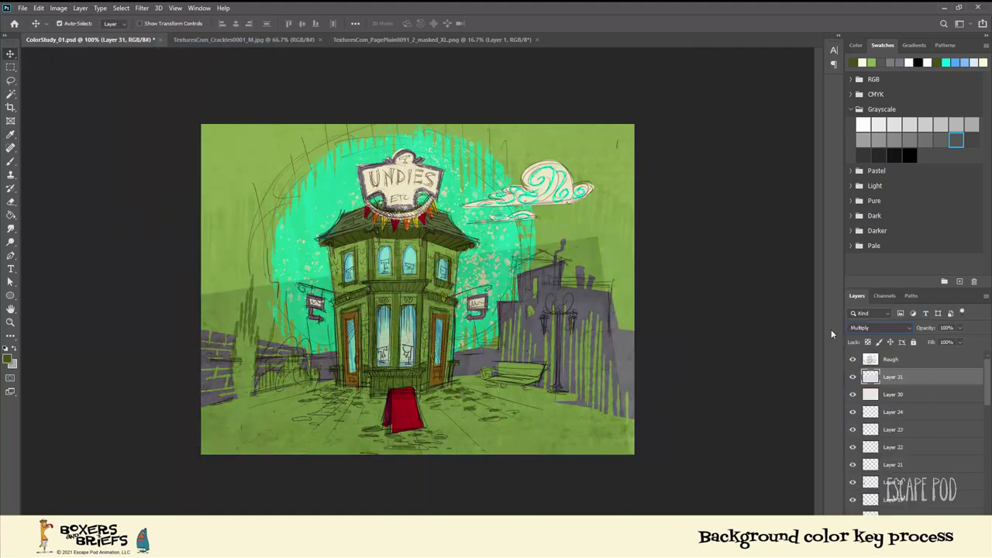
{"action": "key", "text": "ctrl+plus"}
{"action": "left_click_drag", "start_coordinate": [150, 389], "coordinate": [310, 302]}
{"action": "left_click", "coordinate": [853, 379]}
{"action": "left_click", "coordinate": [854, 379]}
{"action": "key", "text": "ctrl+minus"}
{"action": "left_click_drag", "start_coordinate": [941, 330], "coordinate": [935, 331]}
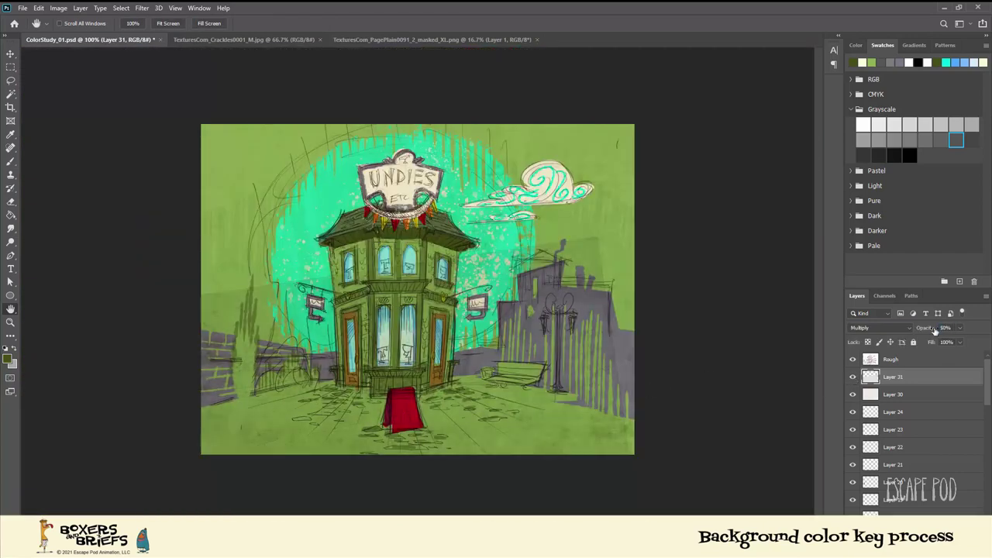
Compare the artwork with the crackle texture layer hidden and shown, both close up and at full view
{"action": "key", "text": "b"}
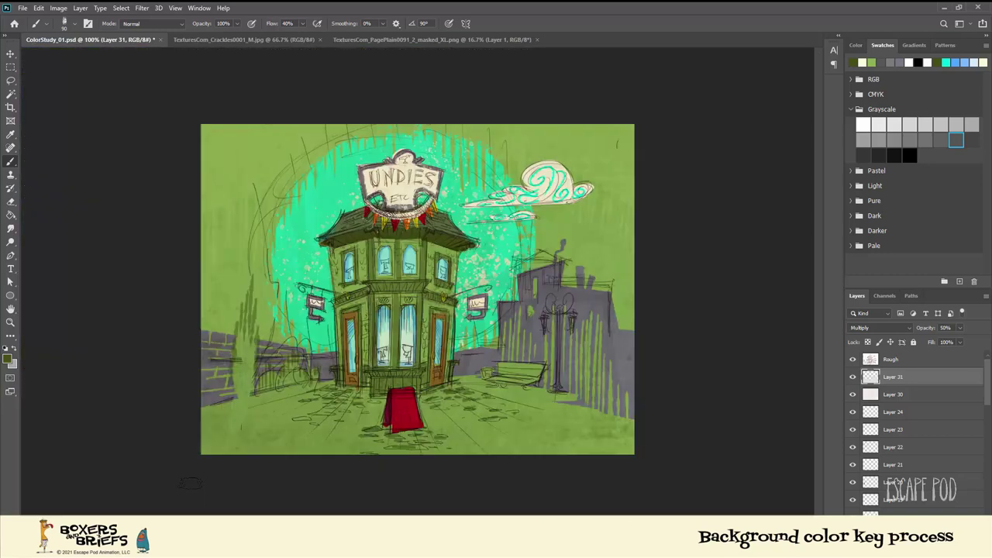
{"action": "left_click", "coordinate": [854, 378]}
{"action": "left_click", "coordinate": [853, 377]}
{"action": "left_click", "coordinate": [853, 378]}
{"action": "left_click", "coordinate": [854, 377]}
{"action": "left_click", "coordinate": [11, 81]}
{"action": "mouse_move", "coordinate": [200, 407]}
{"action": "left_mouse_down"}
{"action": "mouse_move", "coordinate": [341, 382]}
{"action": "mouse_move", "coordinate": [474, 380]}
{"action": "left_mouse_up"}
{"action": "key", "text": "ctrl+plus"}
{"action": "left_click", "coordinate": [854, 376]}
{"action": "left_click", "coordinate": [853, 377]}
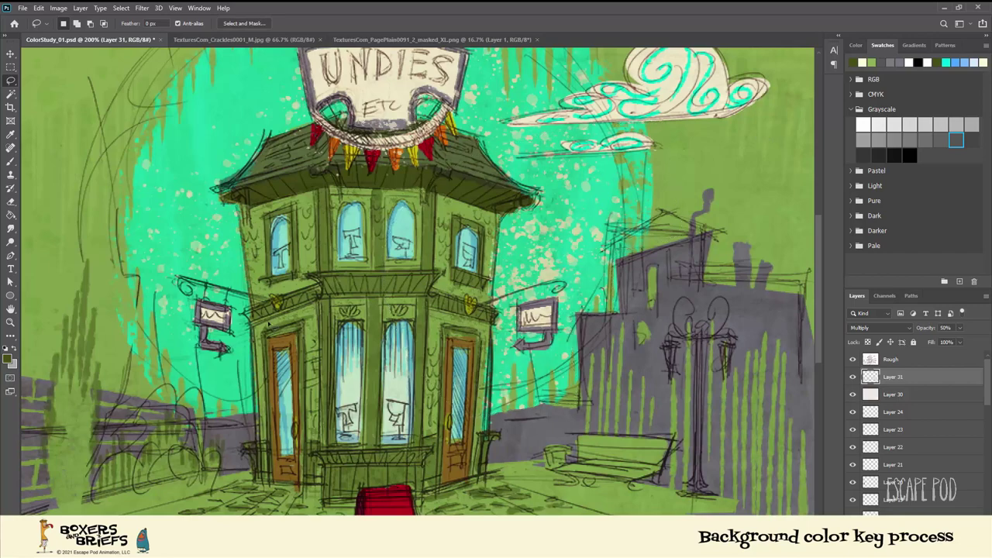
{"action": "key", "text": "ctrl+minus"}
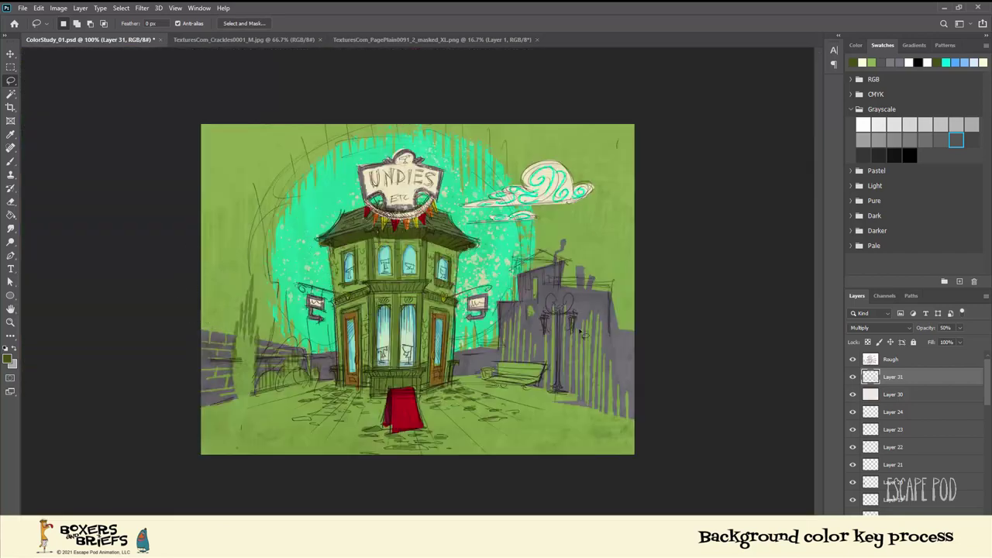
{"action": "key", "text": "ctrl+plus"}
{"action": "key", "text": "ctrl+minus"}
Group all color and texture layers between the Rough sketch and the green base layer, and save the document
{"action": "scroll", "coordinate": [912, 448], "scroll_direction": "down", "scroll_amount": 10}
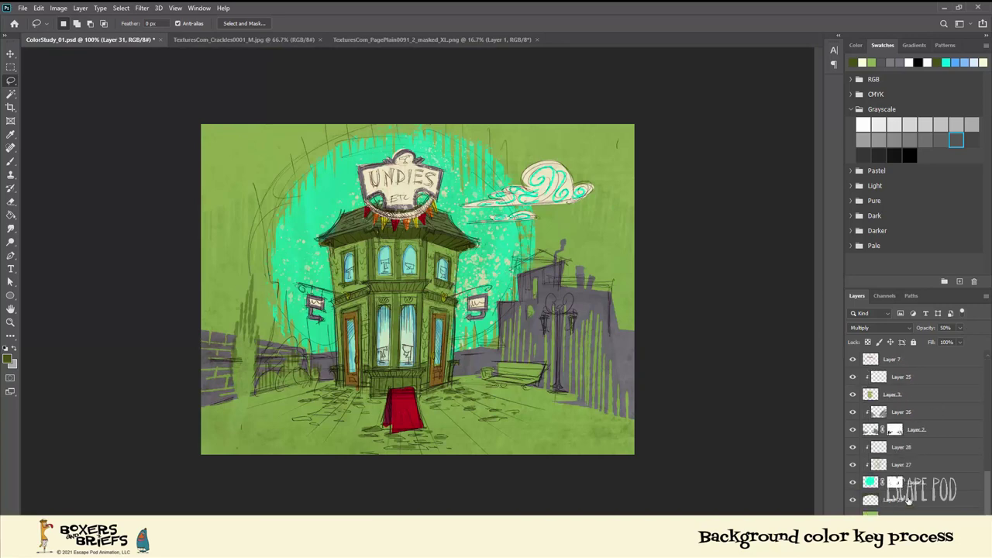
{"action": "left_click", "coordinate": [910, 498], "text": "shift"}
{"action": "key", "text": "ctrl+g"}
{"action": "key", "text": "ctrl+s"}
{"action": "key", "text": "ctrl+plus"}
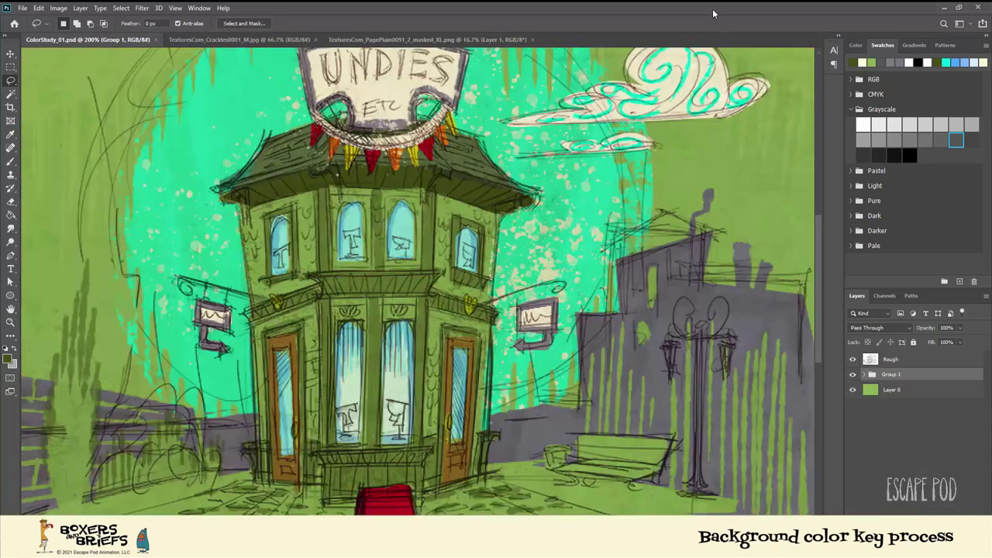